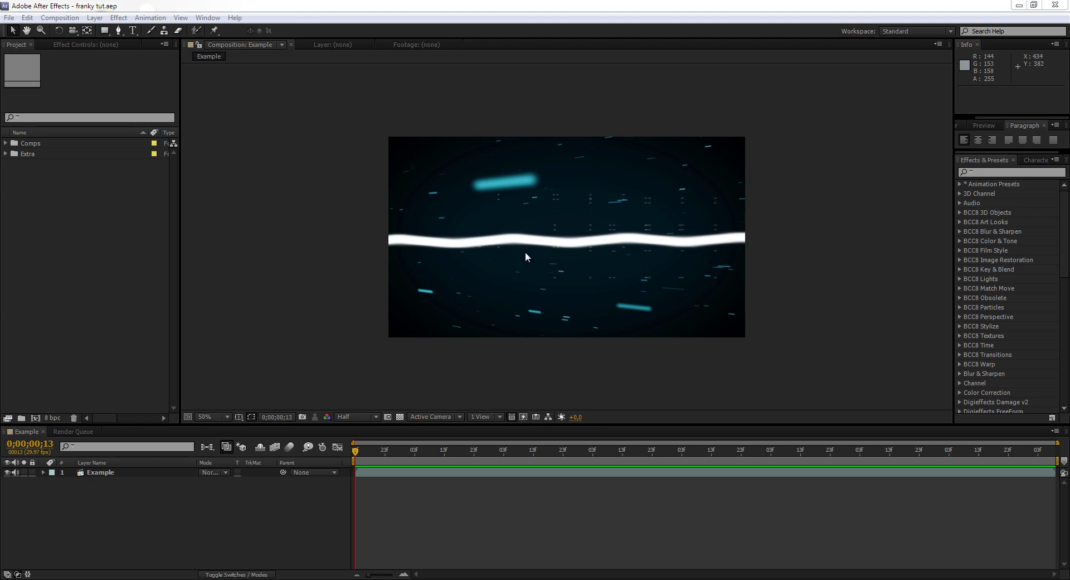
- Preview the Example composition and scrub through its timeline to examine the camera moves, screens and text
{"action": "key", "text": "space"}
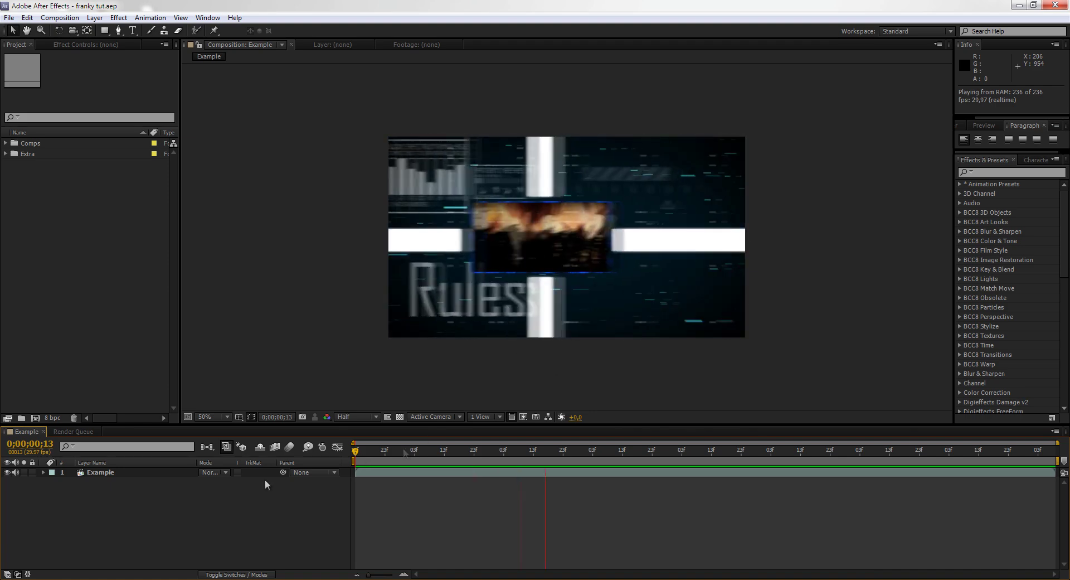
{"action": "key", "text": "space"}
{"action": "left_click_drag", "start_coordinate": [370, 448], "coordinate": [857, 431]}
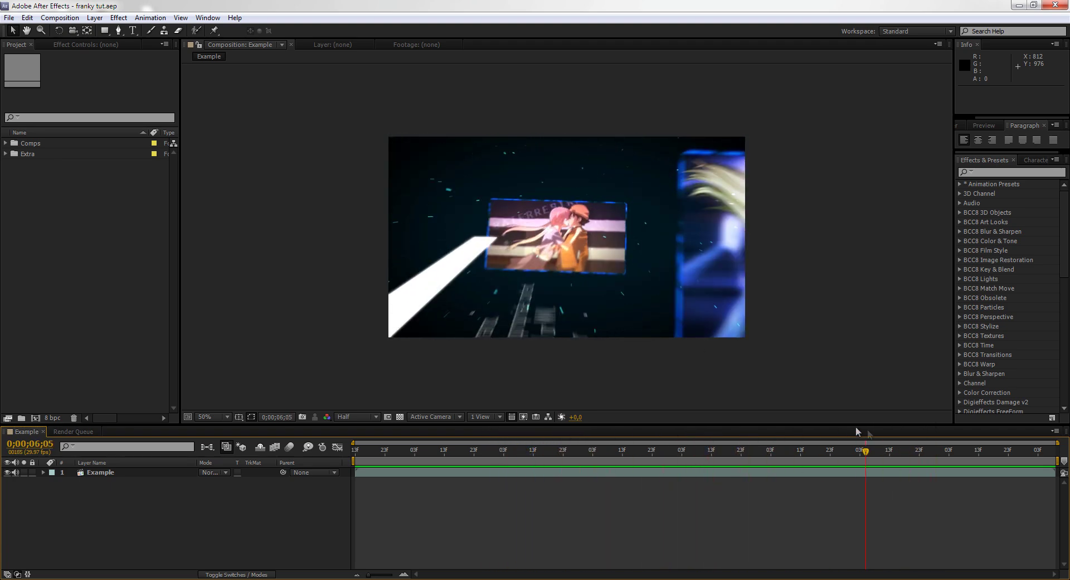
{"action": "left_click_drag", "start_coordinate": [358, 450], "coordinate": [596, 472]}
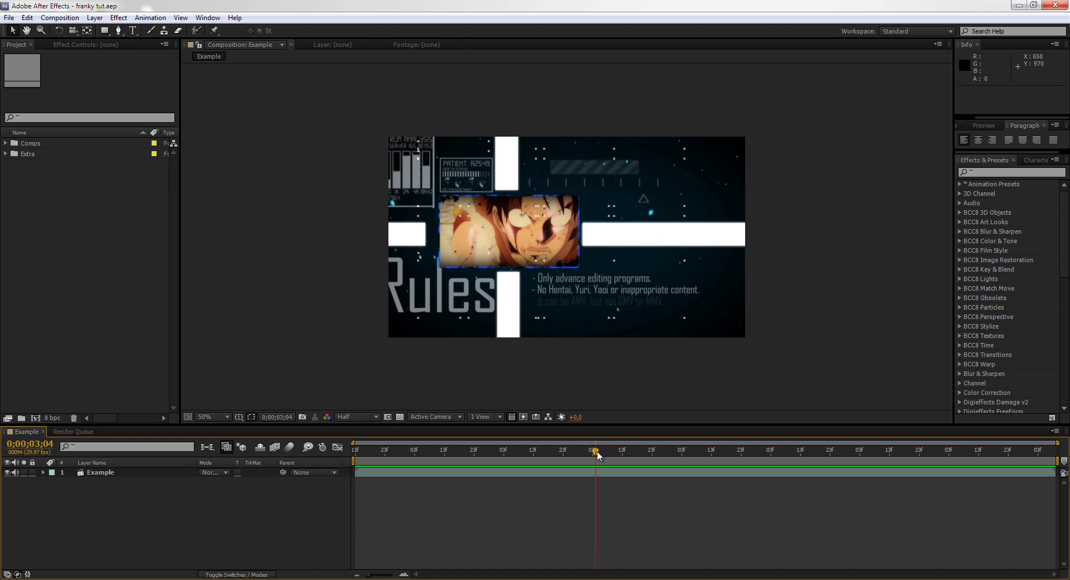
{"action": "left_click_drag", "start_coordinate": [596, 450], "coordinate": [471, 446]}
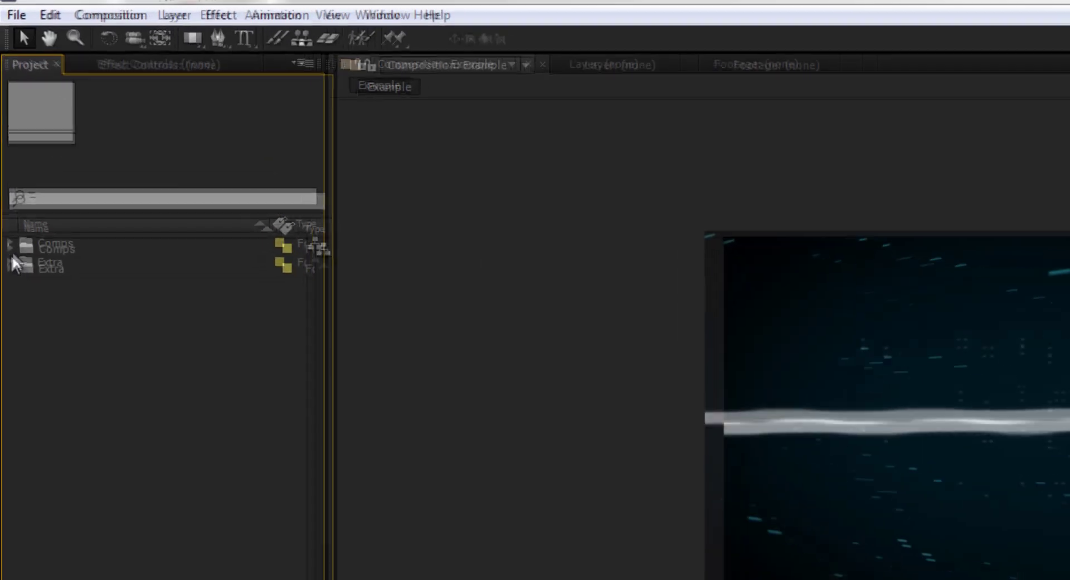
- Create a new composition with a duration of 0:00:50:00 inside the Comps folder
{"action": "left_click", "coordinate": [5, 143]}
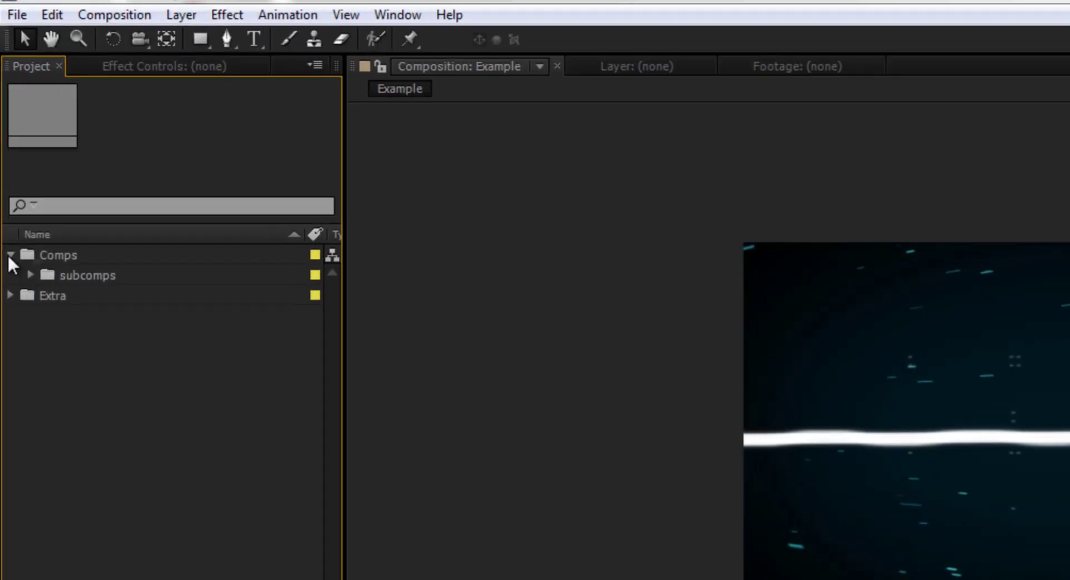
{"action": "left_click", "coordinate": [62, 256]}
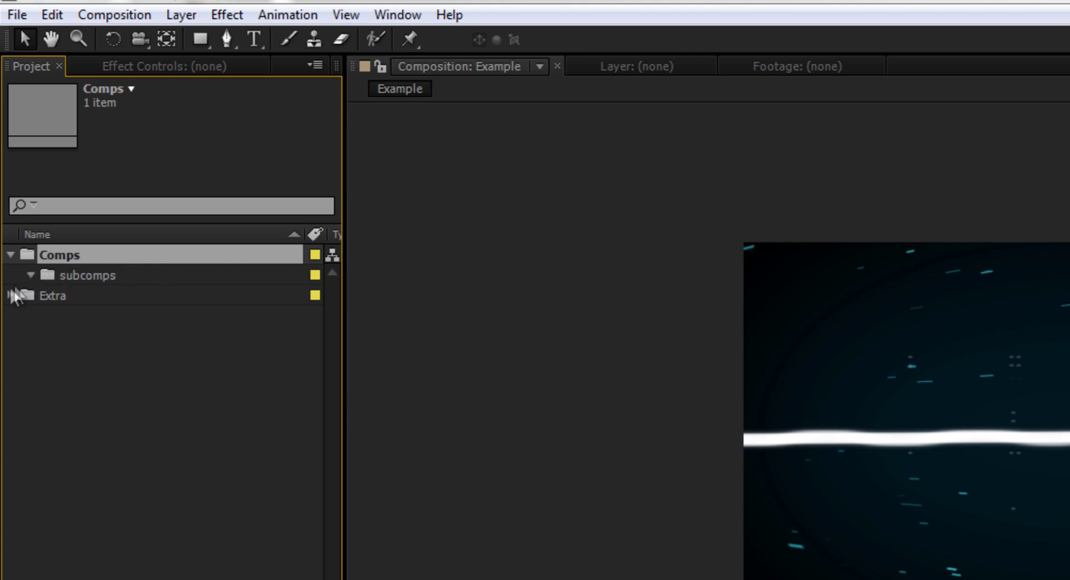
{"action": "left_click", "coordinate": [75, 276]}
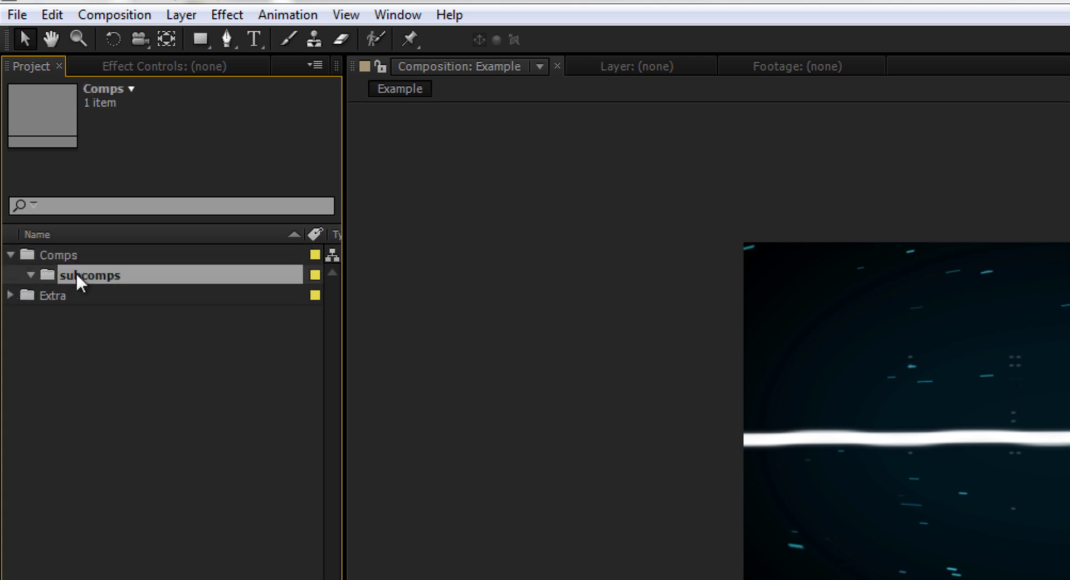
{"action": "left_click", "coordinate": [67, 258]}
{"action": "left_click", "coordinate": [69, 276]}
{"action": "left_click", "coordinate": [56, 258]}
{"action": "left_click", "coordinate": [92, 318]}
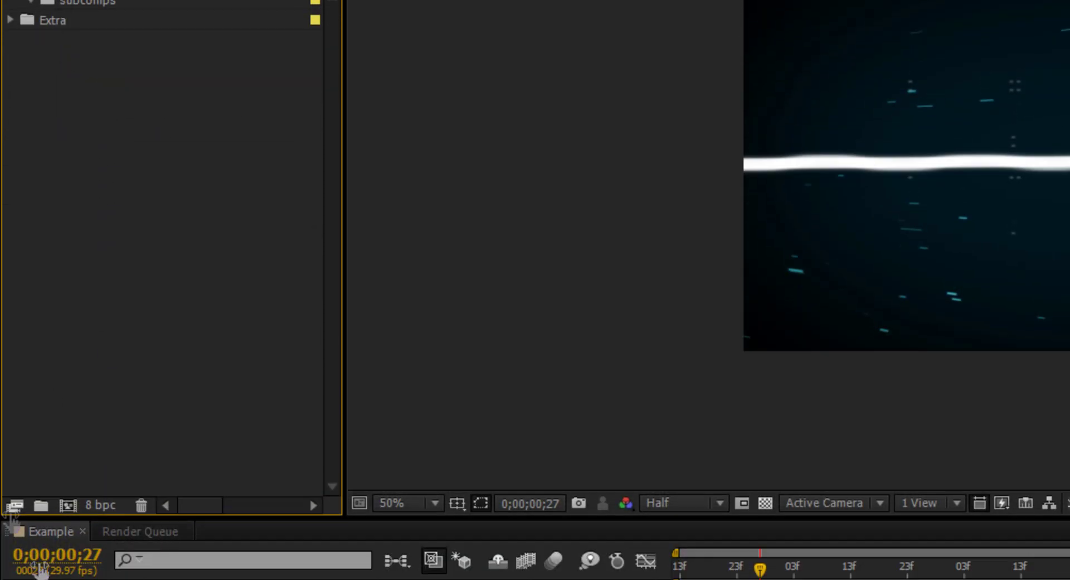
{"action": "left_click", "coordinate": [67, 504]}
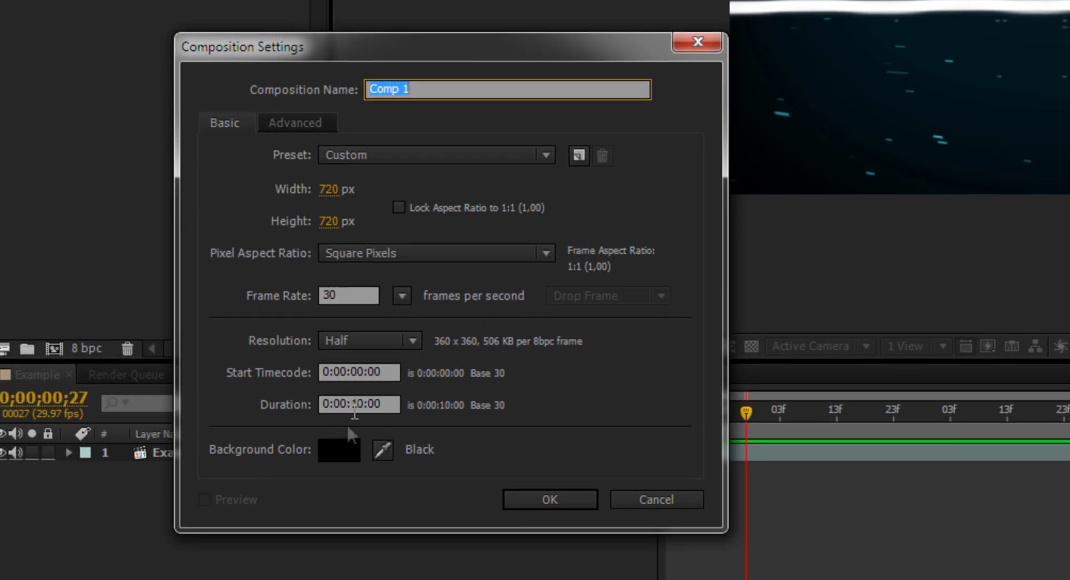
{"action": "double_click", "coordinate": [357, 402]}
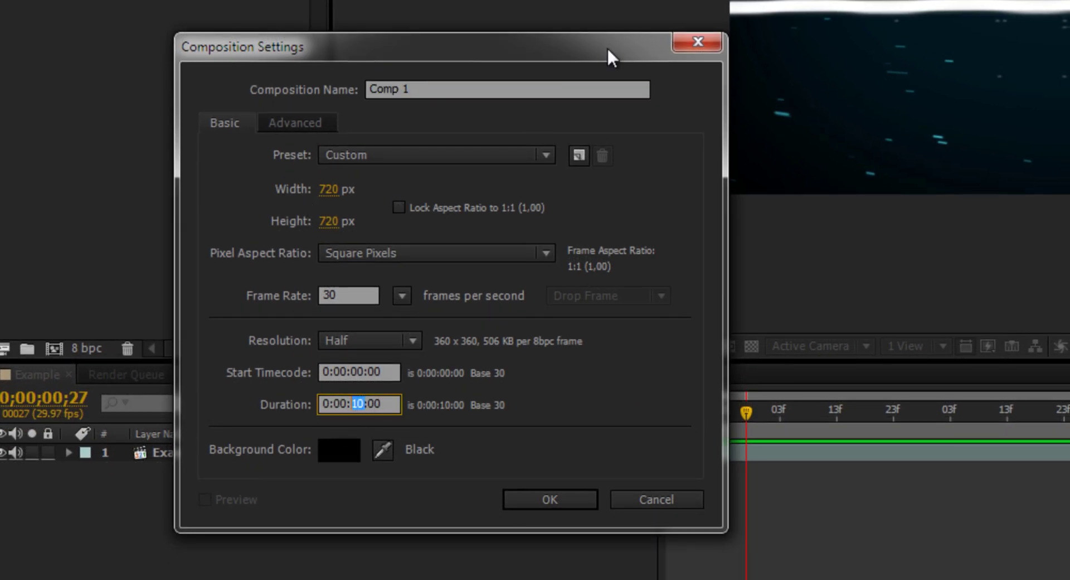
{"action": "type", "text": "50"}
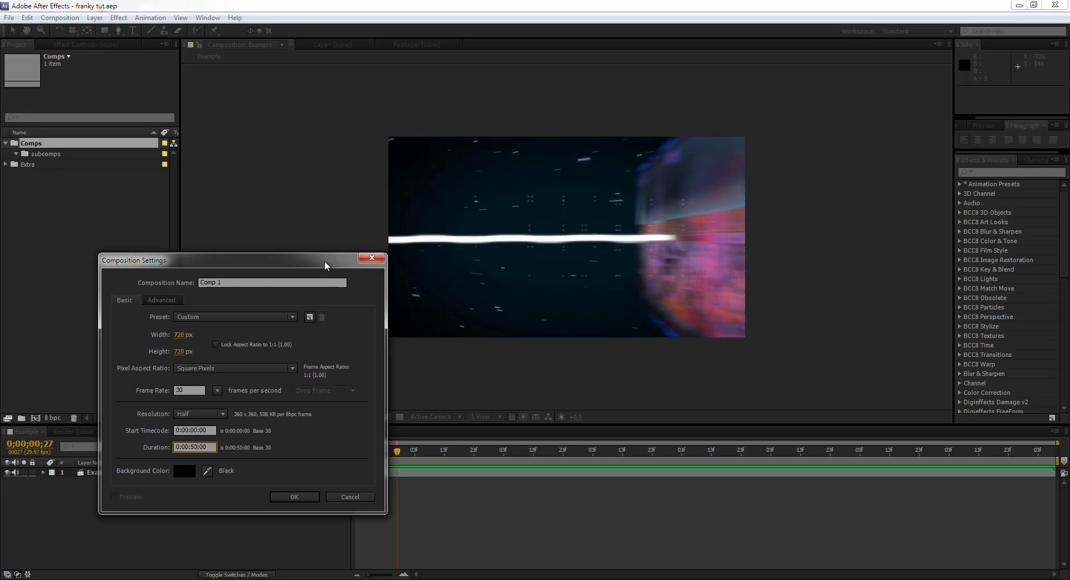
{"action": "key", "text": "Return"}
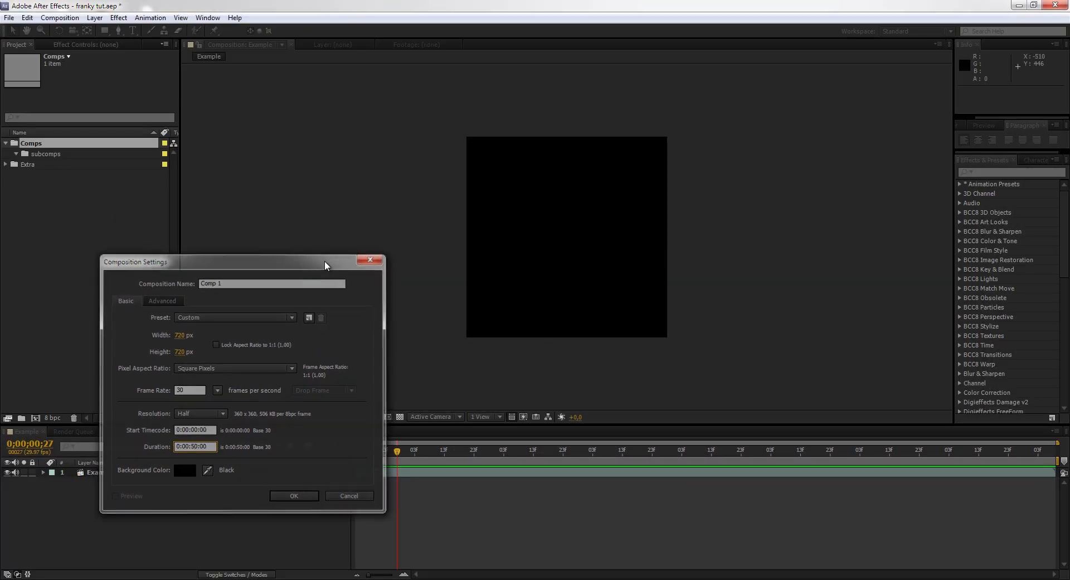
- Set the new composition to the HDV/HDTV 720 29,97 preset and name it {MAIN}
{"action": "right_click", "coordinate": [60, 154]}
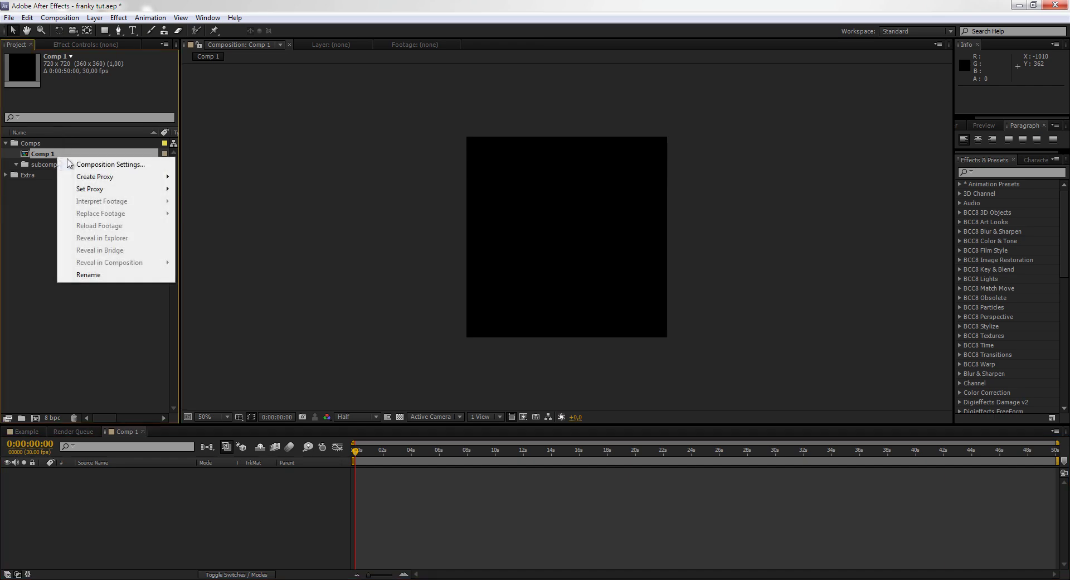
{"action": "left_click", "coordinate": [112, 163]}
{"action": "left_click", "coordinate": [236, 317]}
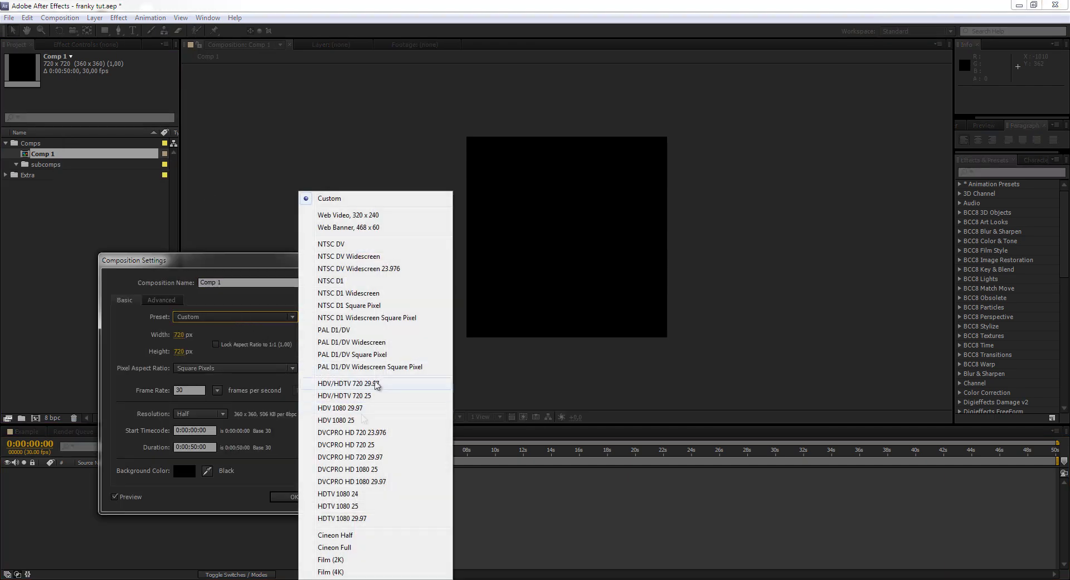
{"action": "left_click", "coordinate": [363, 383]}
{"action": "left_click", "coordinate": [239, 280]}
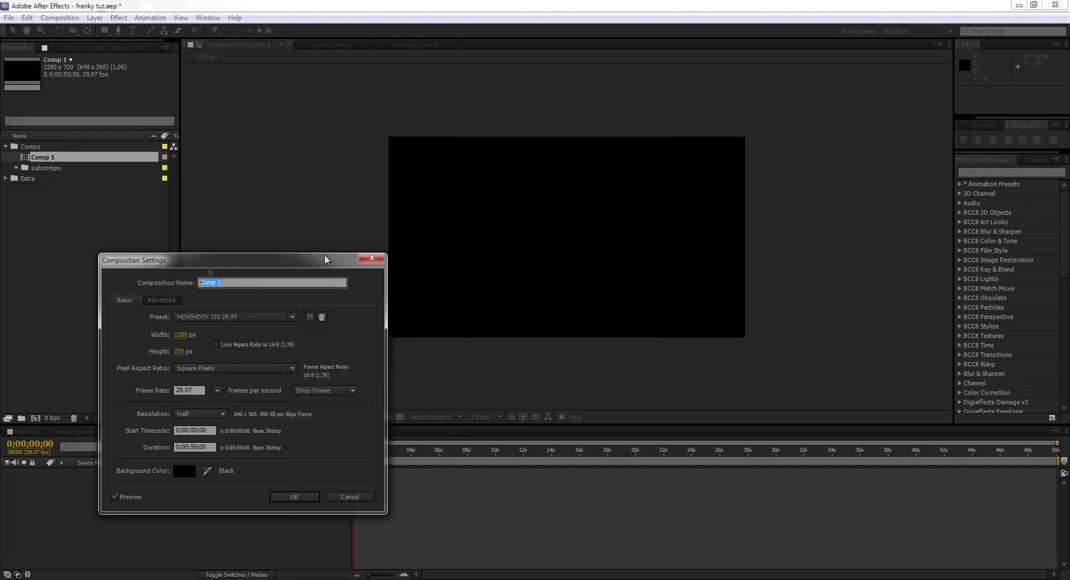
{"action": "type", "text": "{MAIN}{"}
{"action": "key", "text": "Return"}
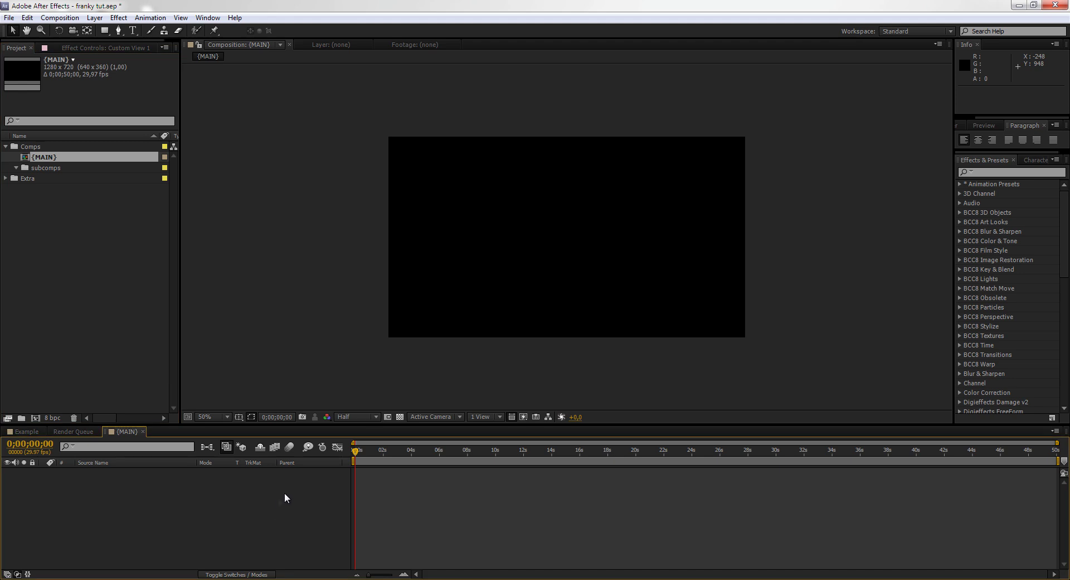
- Close the {MAIN} composition and create a composition named Screens in the subcomps folder
{"action": "left_click", "coordinate": [142, 431]}
{"action": "left_click", "coordinate": [24, 168]}
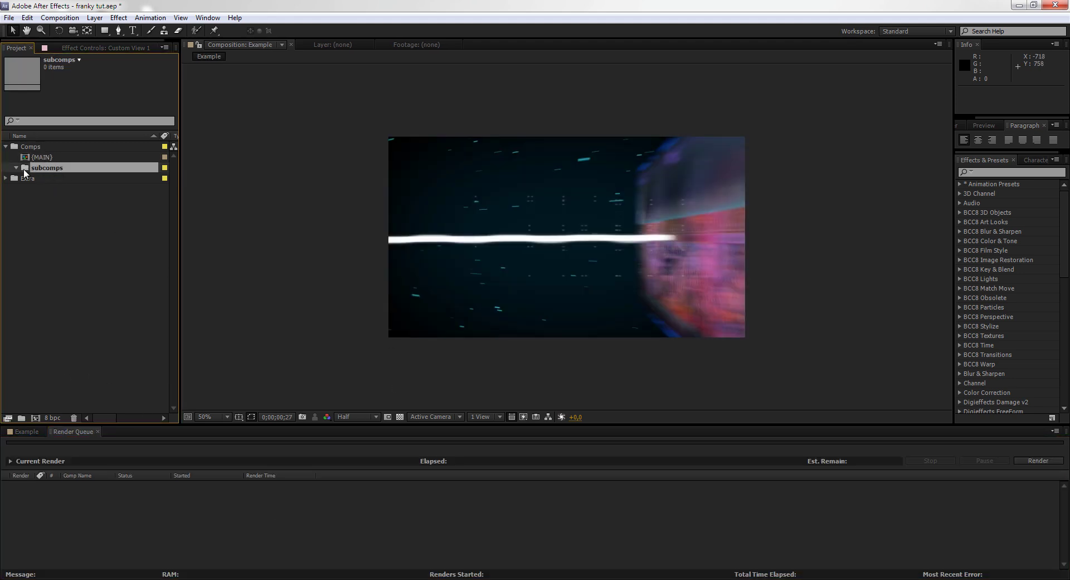
{"action": "left_click", "coordinate": [35, 417]}
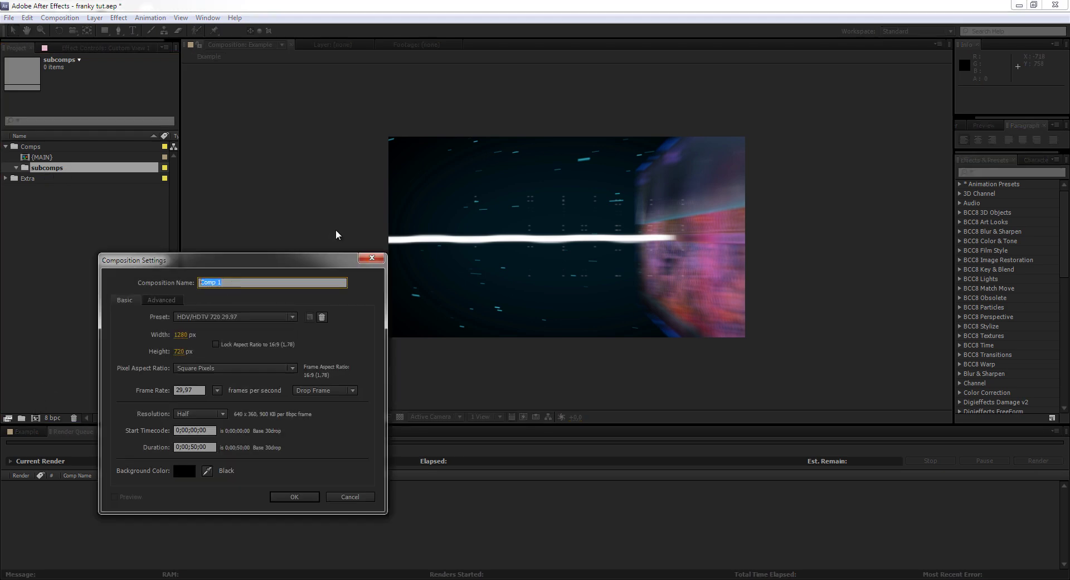
{"action": "type", "text": "Screens"}
{"action": "key", "text": "Return"}
- Add a folder named Screens inside subcomps and move the Screens composition into it
{"action": "left_click", "coordinate": [67, 164]}
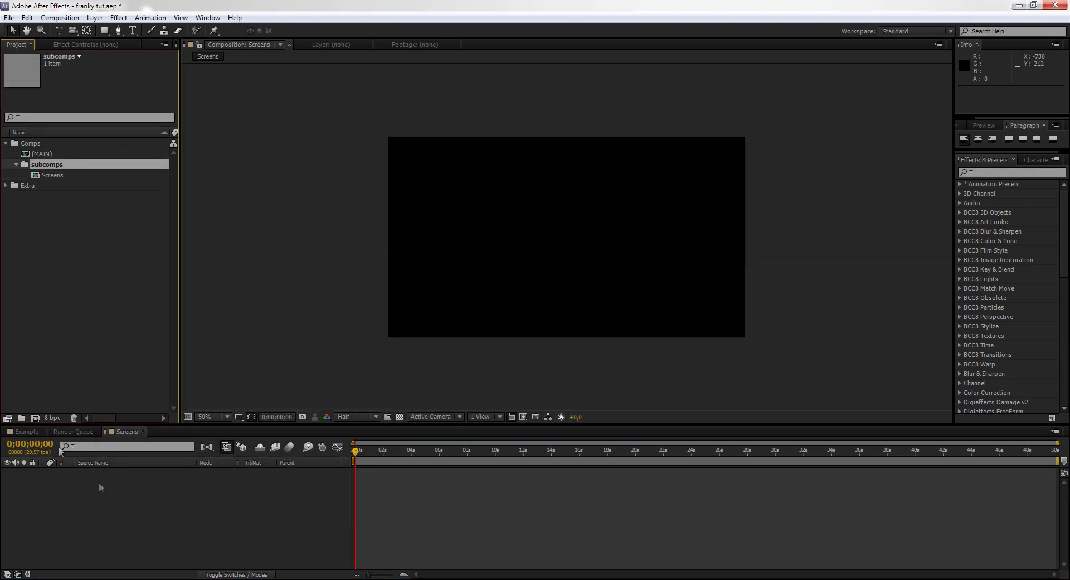
{"action": "left_click", "coordinate": [21, 418]}
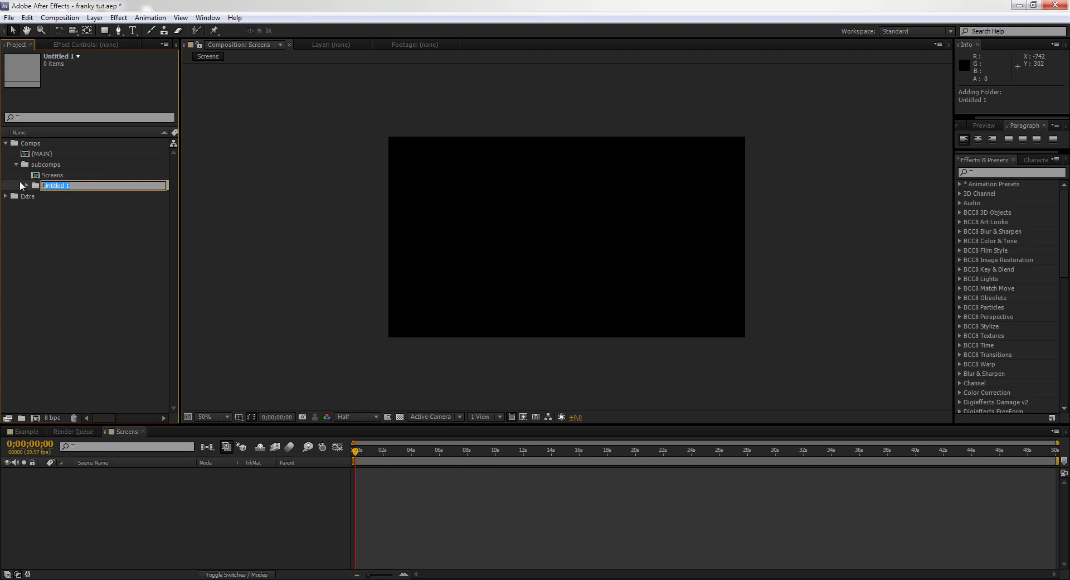
{"action": "type", "text": "Screens"}
{"action": "key", "text": "Return"}
{"action": "left_click_drag", "start_coordinate": [68, 187], "coordinate": [67, 175]}
{"action": "left_click", "coordinate": [26, 175]}
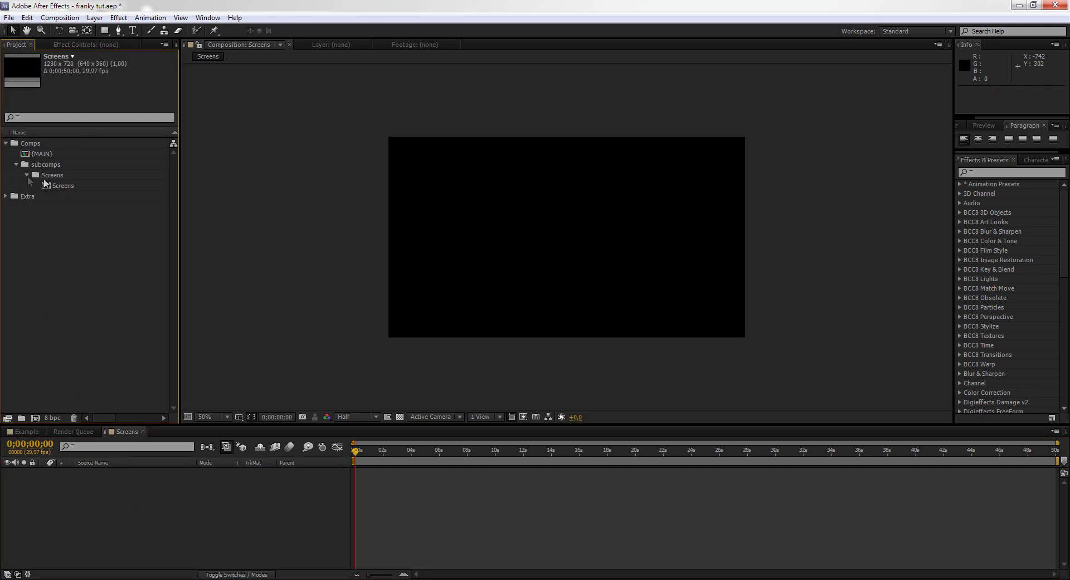
- Draw a closed Pen tool shape roughly along the action-safe guide, with cut corners and a notch in the right edge
{"action": "left_click", "coordinate": [118, 31]}
{"action": "scroll", "coordinate": [525, 231], "scroll_direction": "up", "scroll_amount": 1}
{"action": "key", "text": "space"}
{"action": "mouse_move", "coordinate": [523, 232]}
{"action": "left_mouse_down"}
{"action": "mouse_move", "coordinate": [470, 227]}
{"action": "mouse_move", "coordinate": [516, 226]}
{"action": "left_mouse_up"}
{"action": "scroll", "coordinate": [510, 222], "scroll_direction": "down", "scroll_amount": 1}
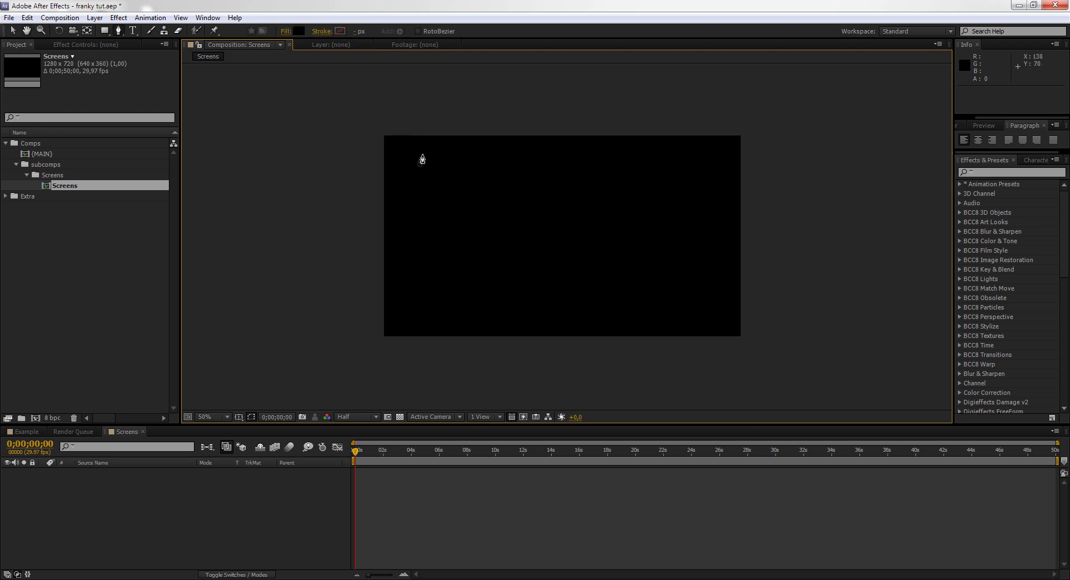
{"action": "key", "text": "space"}
{"action": "left_click_drag", "start_coordinate": [444, 178], "coordinate": [434, 190]}
{"action": "scroll", "coordinate": [435, 190], "scroll_direction": "up", "scroll_amount": 1}
{"action": "key", "text": "space"}
{"action": "left_click_drag", "start_coordinate": [397, 143], "coordinate": [413, 153]}
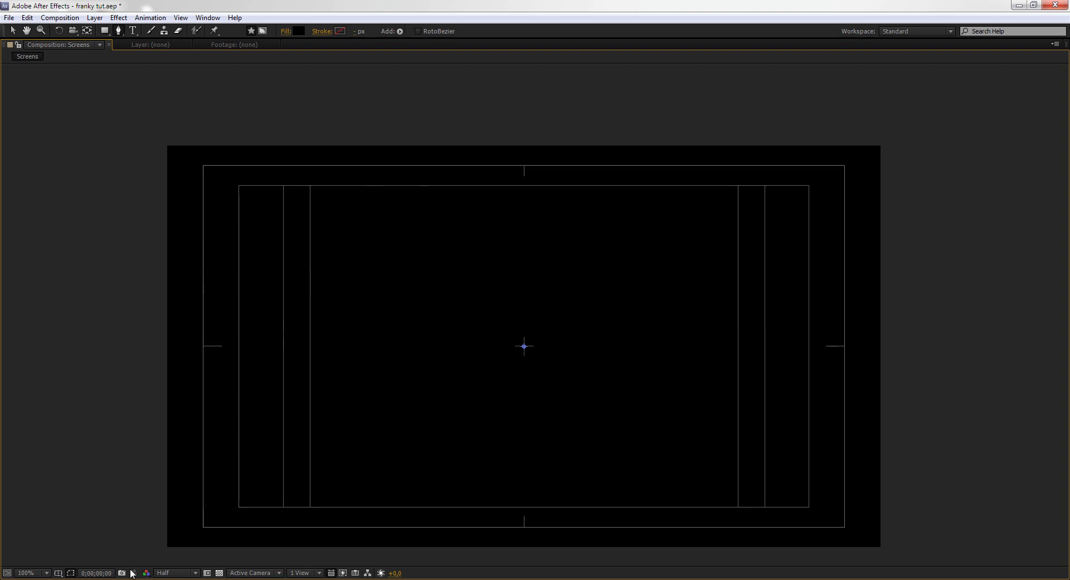
{"action": "left_click", "coordinate": [58, 573]}
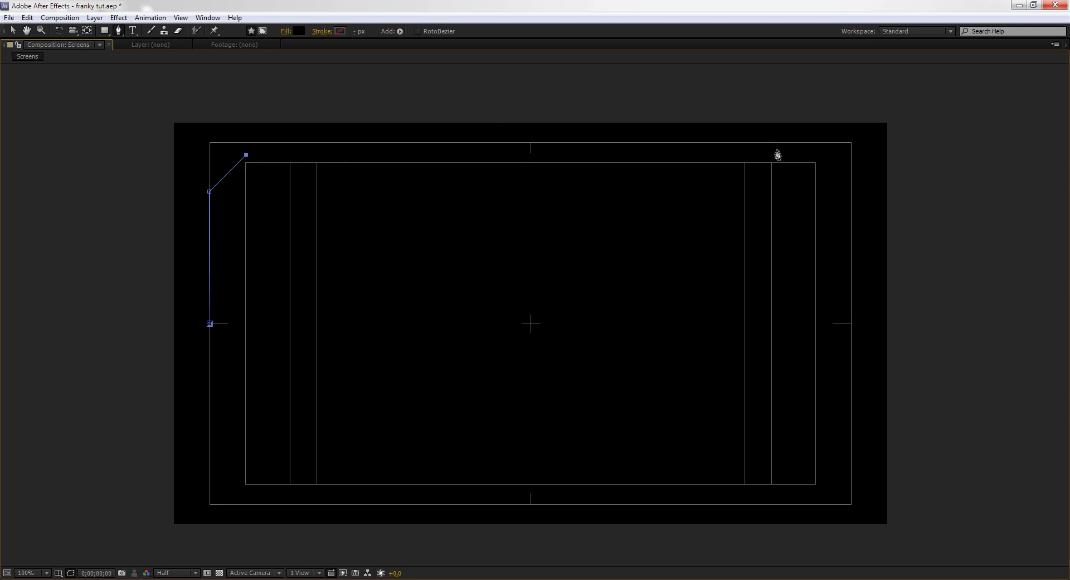
{"action": "left_click", "coordinate": [815, 156]}
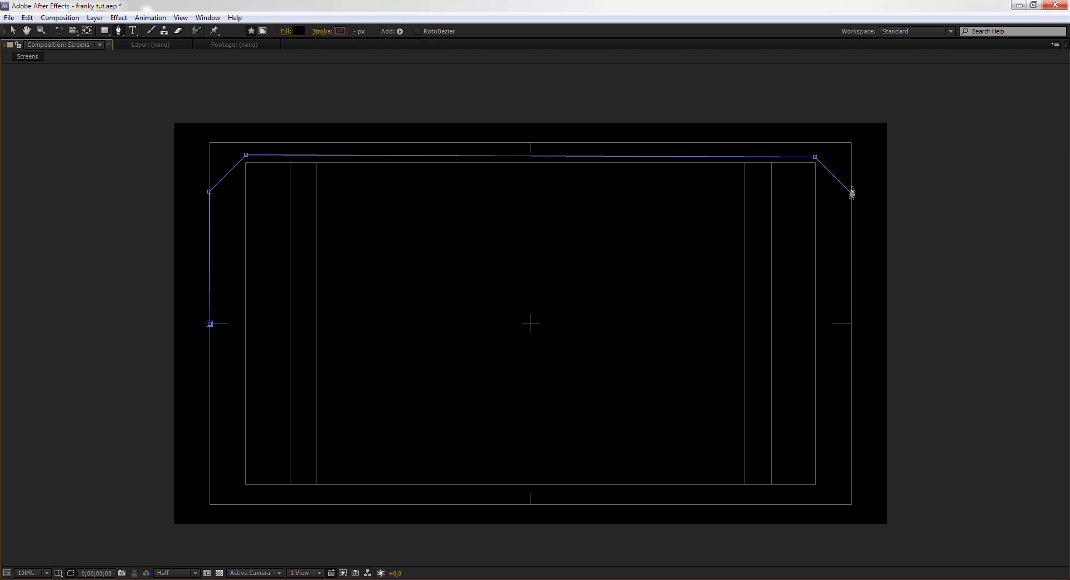
{"action": "left_click", "coordinate": [851, 324]}
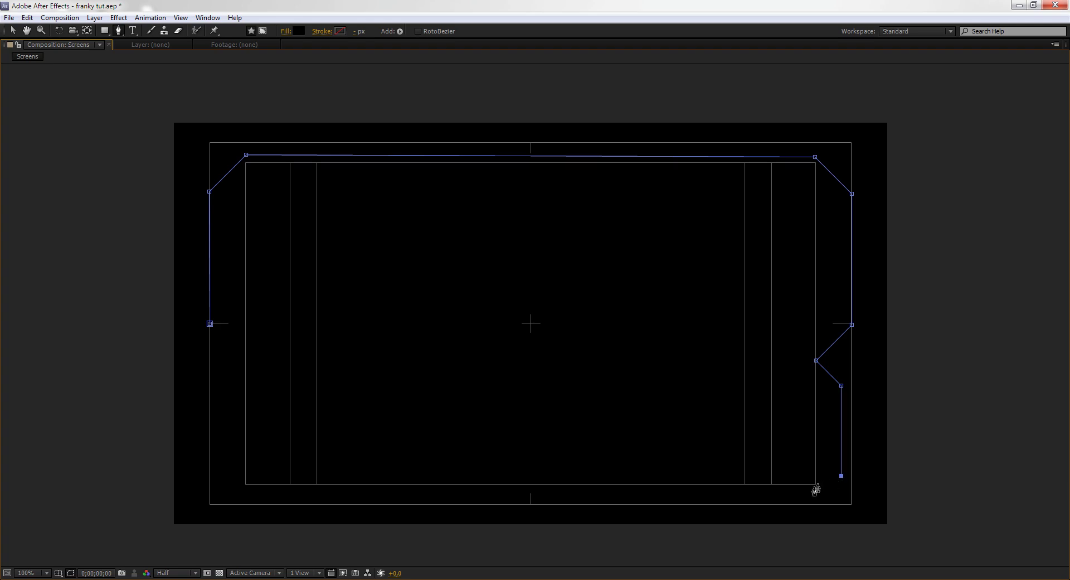
{"action": "left_click", "coordinate": [231, 505]}
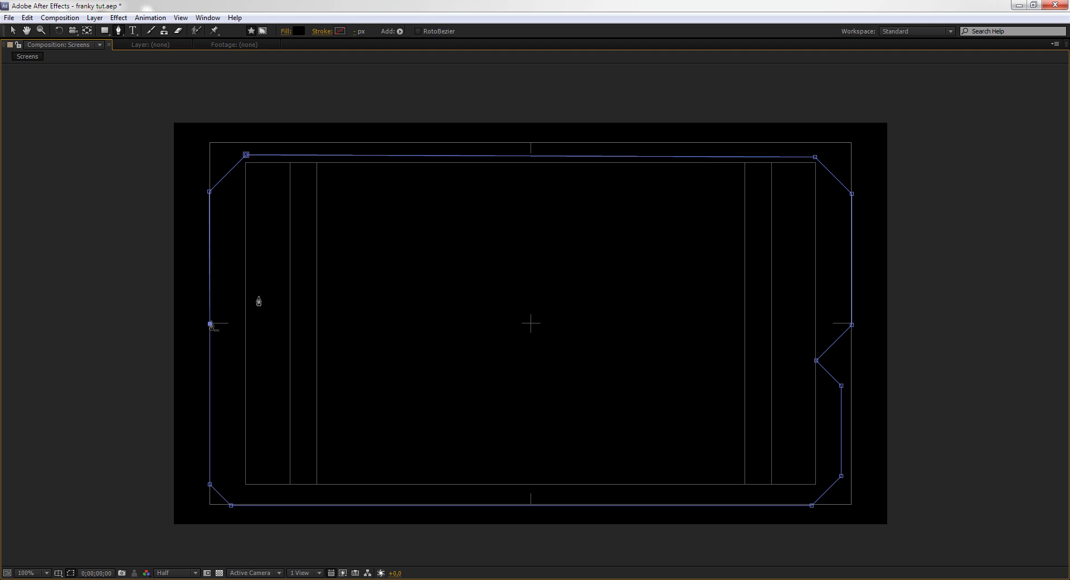
- Restore the enlarged composition viewer to its normal size and turn on the transparency grid
{"action": "key", "text": "grave"}
{"action": "scroll", "coordinate": [485, 202], "scroll_direction": "down", "scroll_amount": 2}
{"action": "scroll", "coordinate": [480, 197], "scroll_direction": "up", "scroll_amount": 1}
{"action": "mouse_move", "coordinate": [547, 212]}
{"action": "left_mouse_down"}
{"action": "mouse_move", "coordinate": [519, 210]}
{"action": "mouse_move", "coordinate": [538, 219]}
{"action": "left_mouse_up"}
{"action": "key", "text": "v"}
{"action": "left_click", "coordinate": [399, 416]}
- Reshape the notch on the shape's right edge into a small angled step below the middle, and save the project
{"action": "key", "text": "h"}
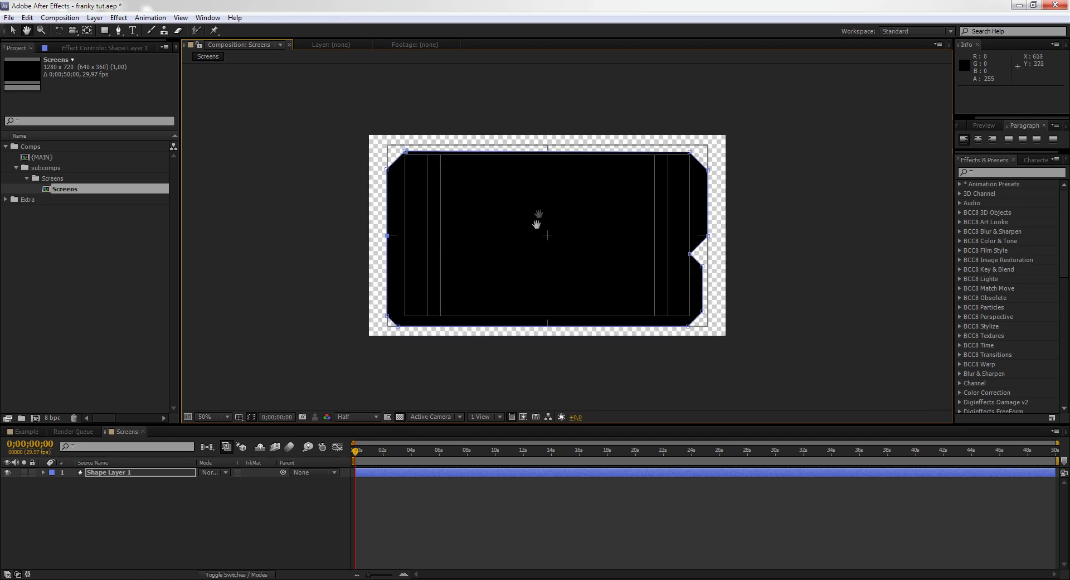
{"action": "scroll", "coordinate": [537, 221], "scroll_direction": "up", "scroll_amount": 1}
{"action": "scroll", "coordinate": [524, 223], "scroll_direction": "down", "scroll_amount": 1}
{"action": "left_click_drag", "start_coordinate": [678, 226], "coordinate": [674, 224]}
{"action": "scroll", "coordinate": [674, 224], "scroll_direction": "up", "scroll_amount": 2}
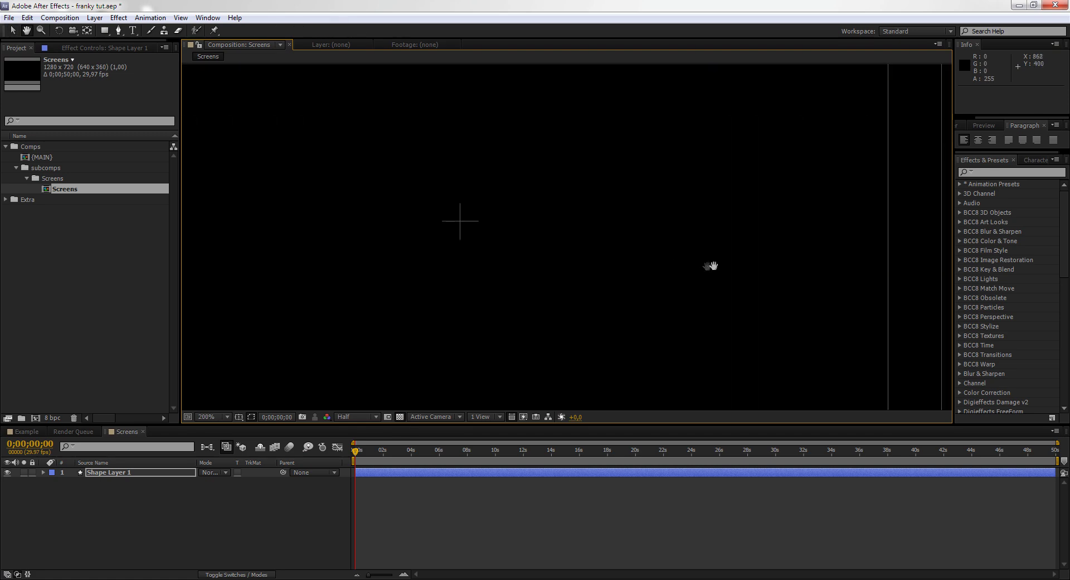
{"action": "left_click_drag", "start_coordinate": [853, 264], "coordinate": [490, 234]}
{"action": "key", "text": "g"}
{"action": "left_click_drag", "start_coordinate": [665, 268], "coordinate": [733, 308]}
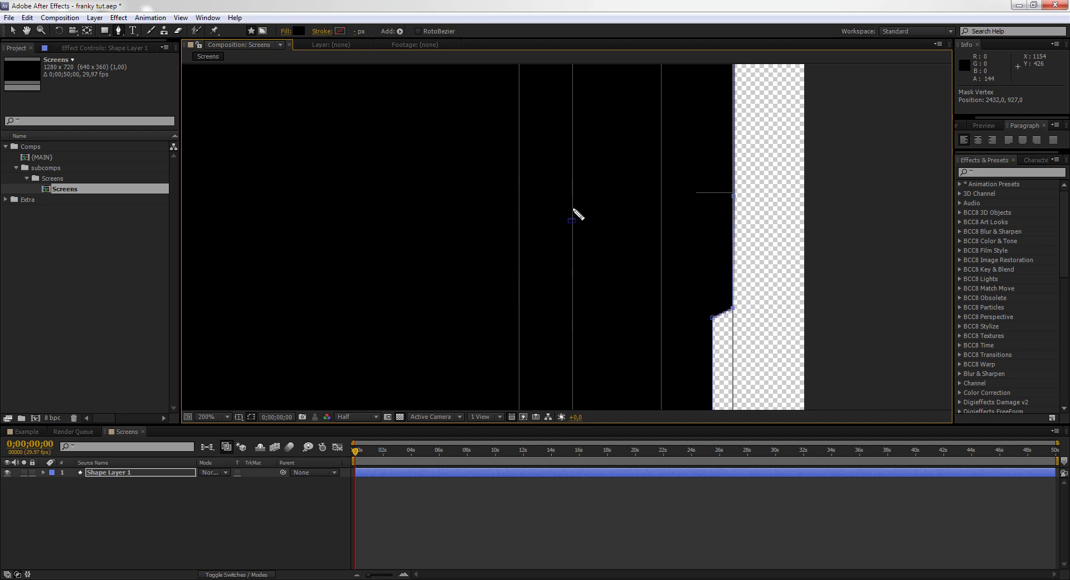
{"action": "scroll", "coordinate": [578, 214], "scroll_direction": "down", "scroll_amount": 3}
{"action": "scroll", "coordinate": [359, 188], "scroll_direction": "up", "scroll_amount": 3}
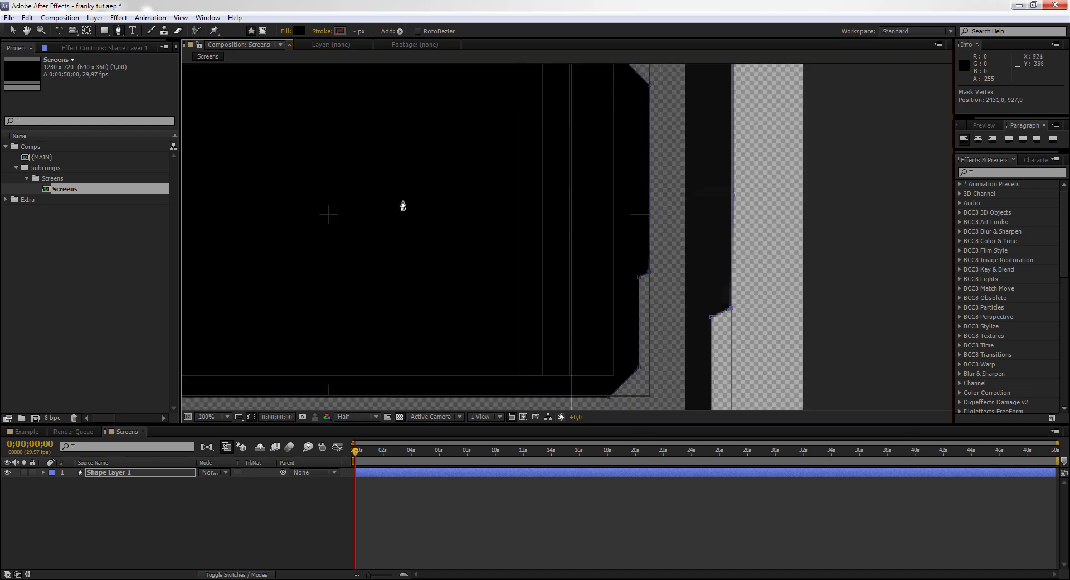
{"action": "scroll", "coordinate": [485, 212], "scroll_direction": "down", "scroll_amount": 3}
{"action": "key", "text": "v"}
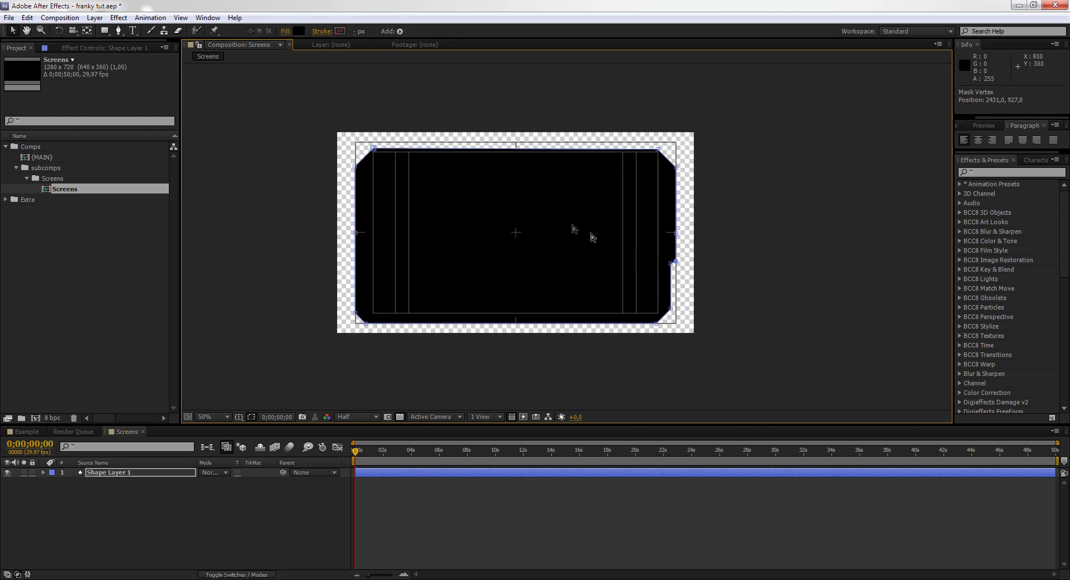
{"action": "key", "text": "ctrl+s"}
{"action": "key", "text": "h"}
{"action": "left_click_drag", "start_coordinate": [469, 182], "coordinate": [467, 191]}
{"action": "scroll", "coordinate": [471, 167], "scroll_direction": "up", "scroll_amount": 3}
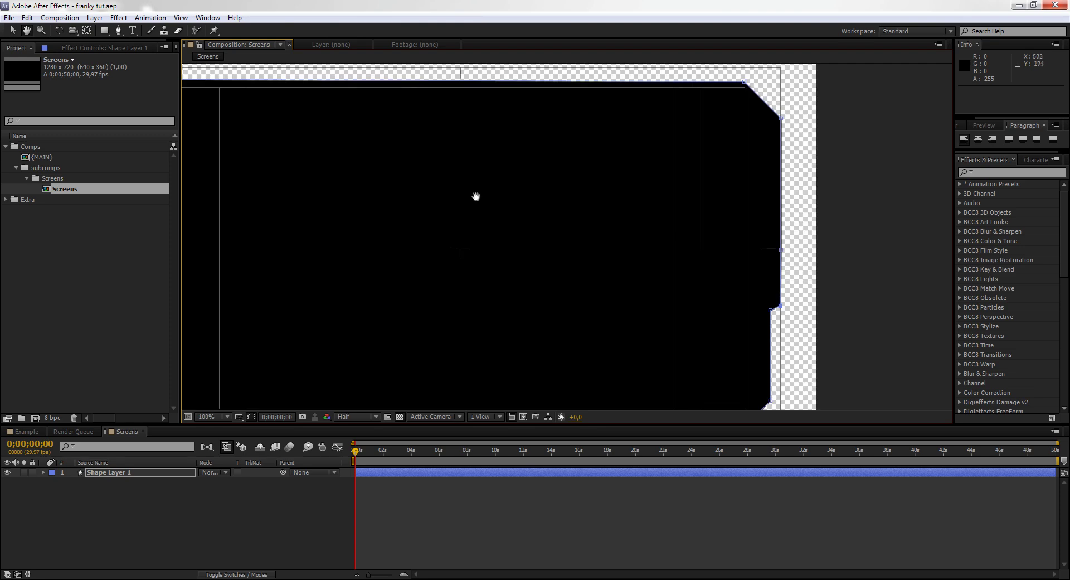
{"action": "scroll", "coordinate": [540, 105], "scroll_direction": "down", "scroll_amount": 3}
- Duplicate the shape layer in the Screens composition and name the copy Stroke
{"action": "key", "text": "v"}
{"action": "left_click", "coordinate": [128, 474]}
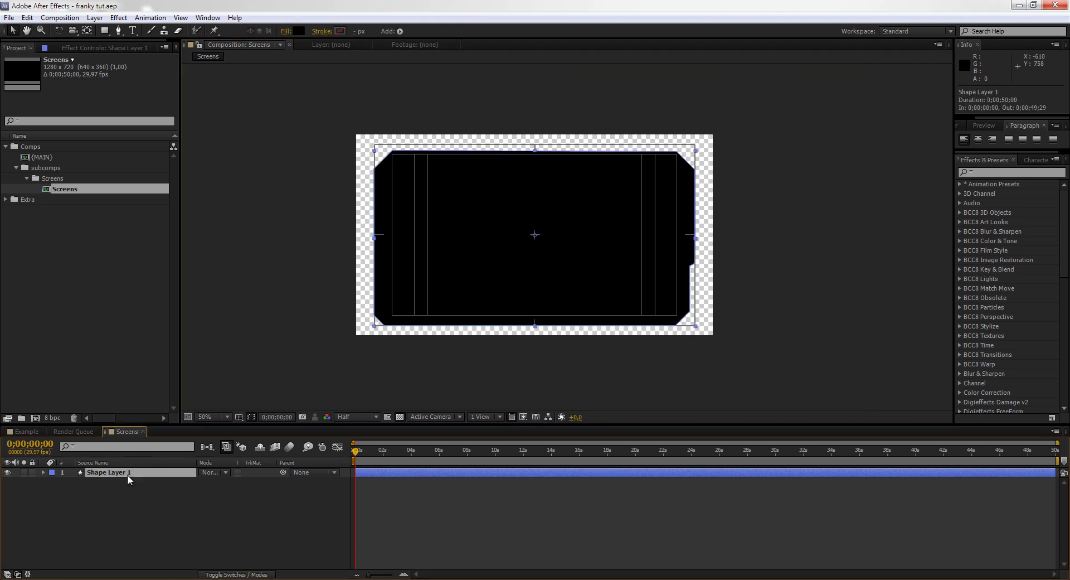
{"action": "key", "text": "Return"}
{"action": "key", "text": "Return"}
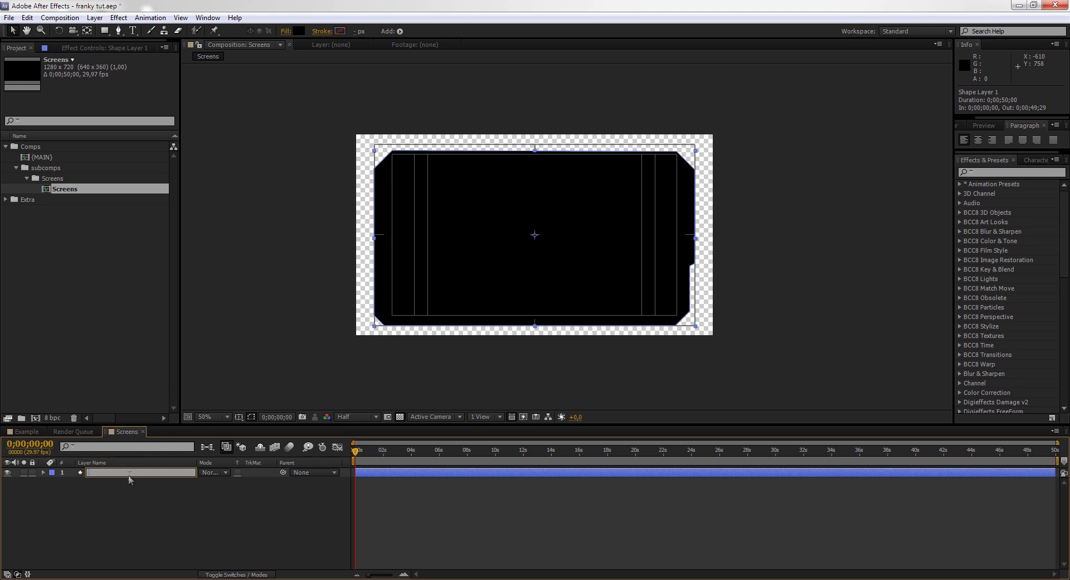
{"action": "key", "text": "ctrl+d"}
{"action": "key", "text": "Return"}
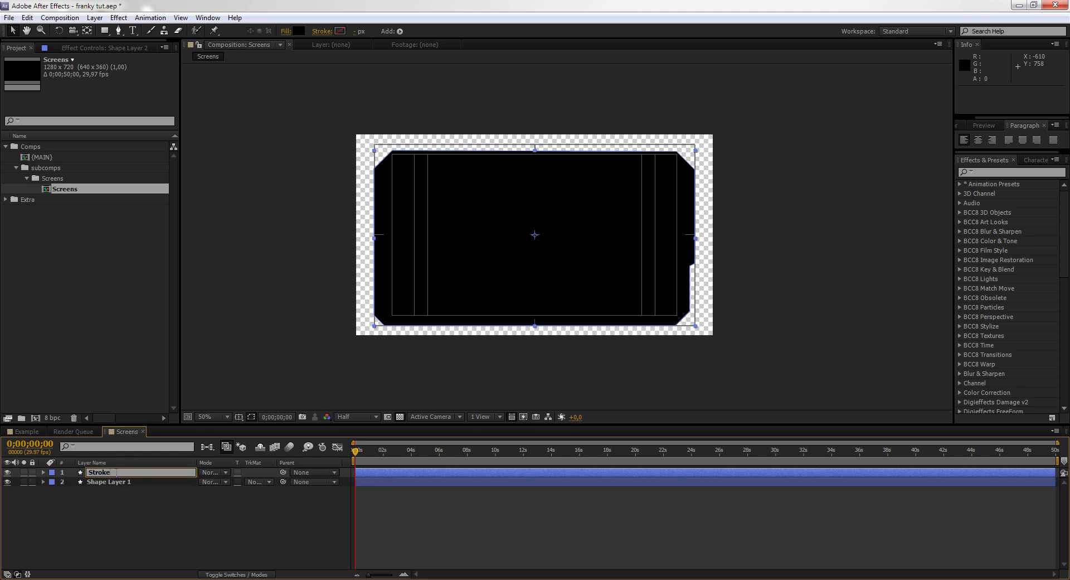
- Rename the original shape layer below Stroke as Fill
{"action": "left_click", "coordinate": [129, 482]}
{"action": "type", "text": "F"}
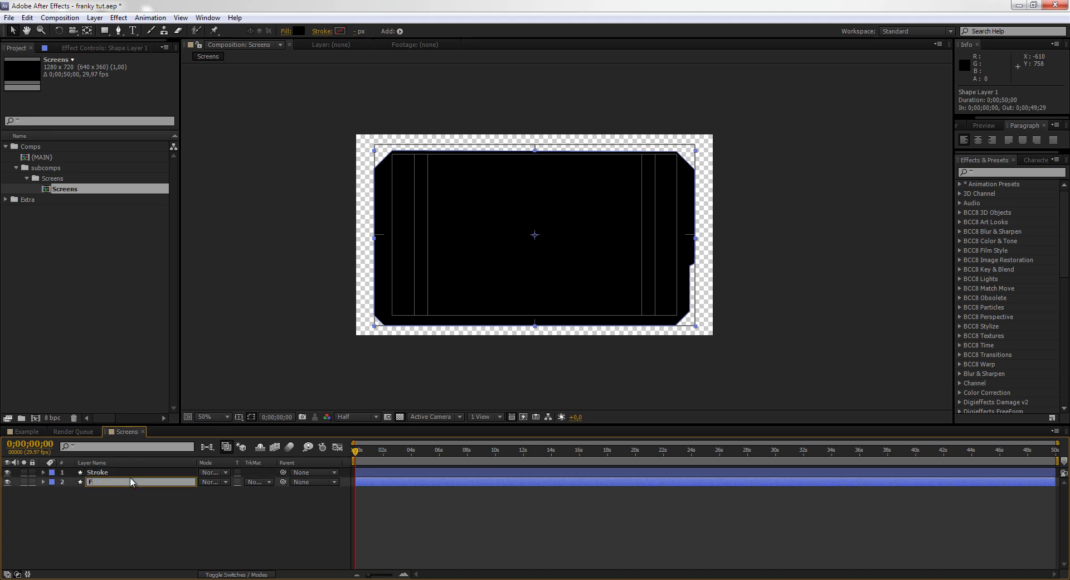
{"action": "type", "text": "ill"}
{"action": "key", "text": "Return"}
- Remove the fill from the Stroke layer's shape and give it a solid-color stroke 5 px wide
{"action": "left_click", "coordinate": [128, 473]}
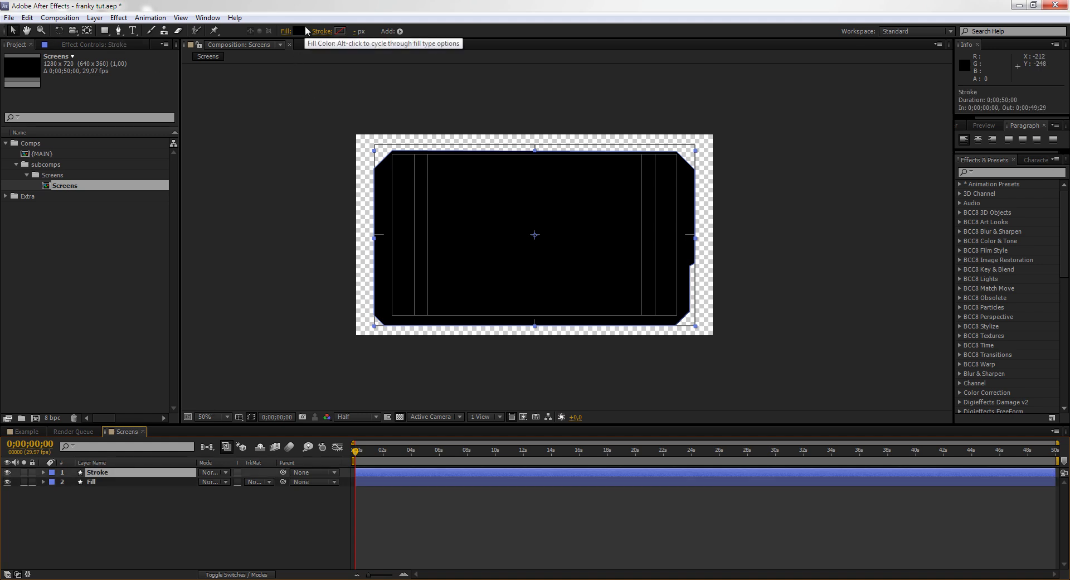
{"action": "left_click", "coordinate": [287, 31]}
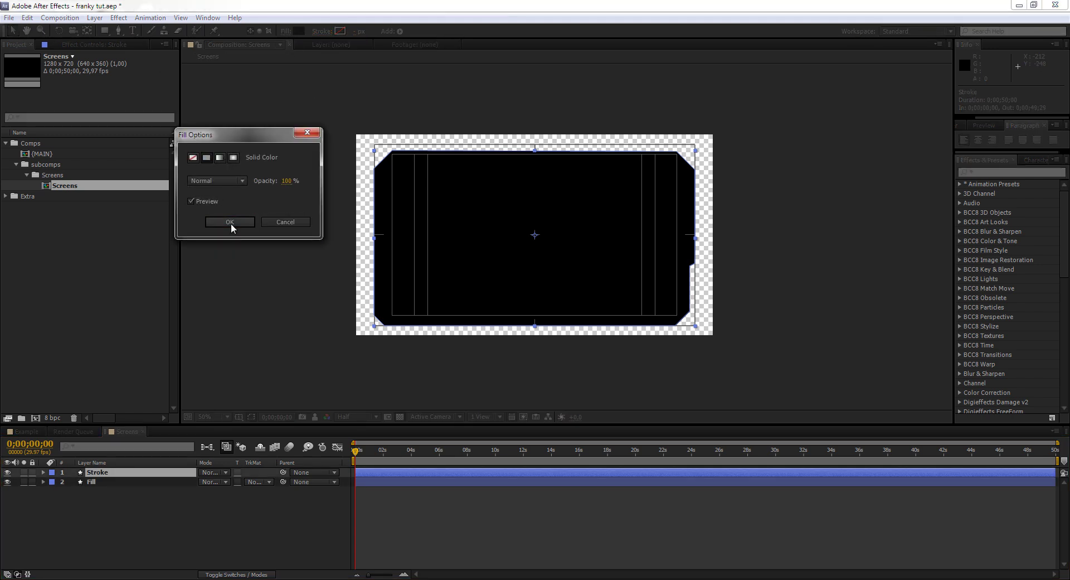
{"action": "left_click", "coordinate": [193, 158]}
{"action": "left_click", "coordinate": [229, 221]}
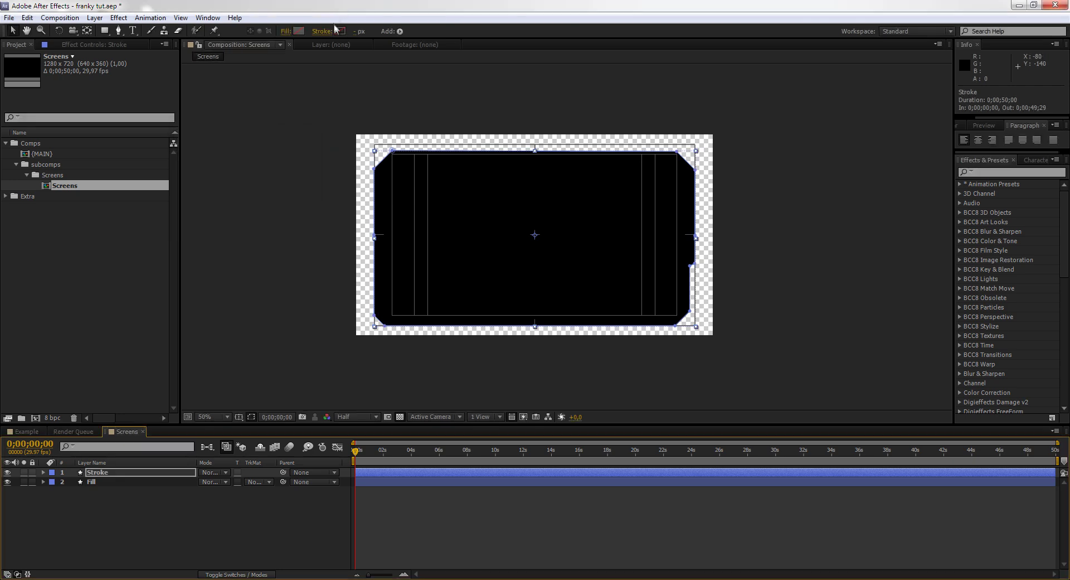
{"action": "left_click", "coordinate": [340, 32]}
{"action": "left_click", "coordinate": [206, 158]}
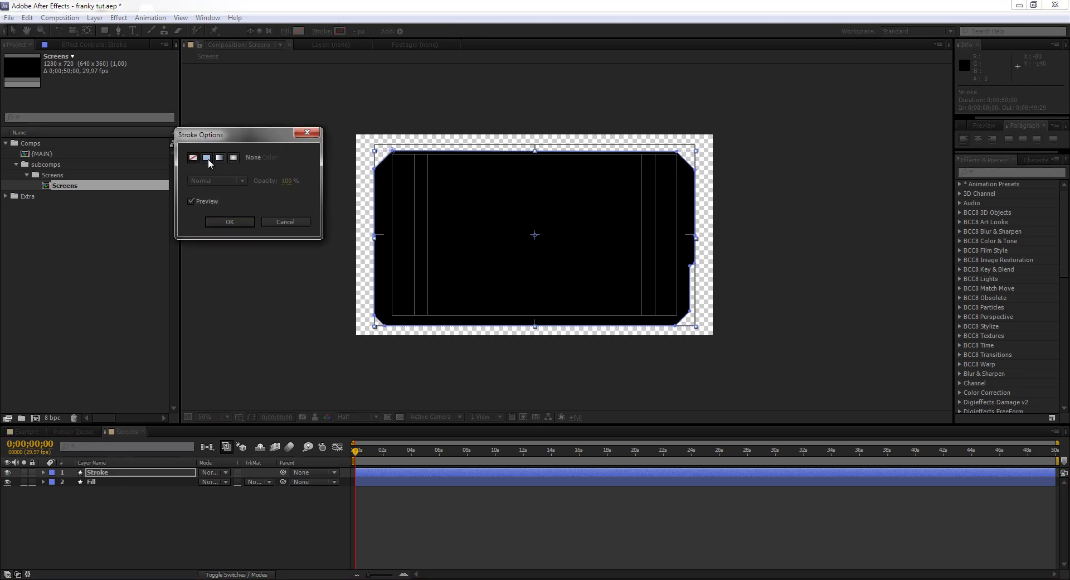
{"action": "left_click", "coordinate": [234, 222]}
{"action": "left_click", "coordinate": [360, 31]}
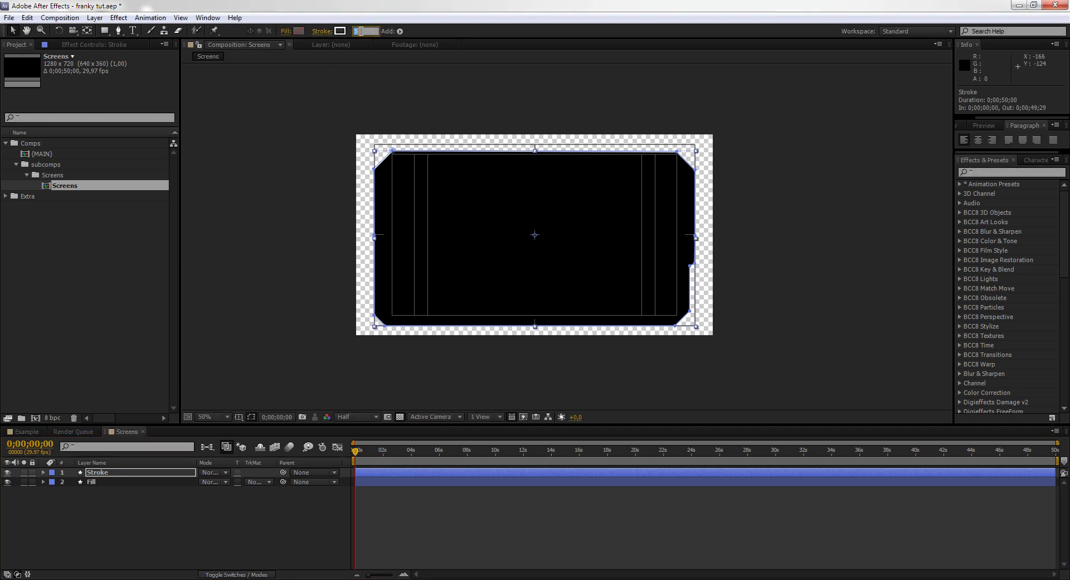
- Find the Fractal Noise effect and apply it to the Stroke layer
{"action": "left_click", "coordinate": [95, 44]}
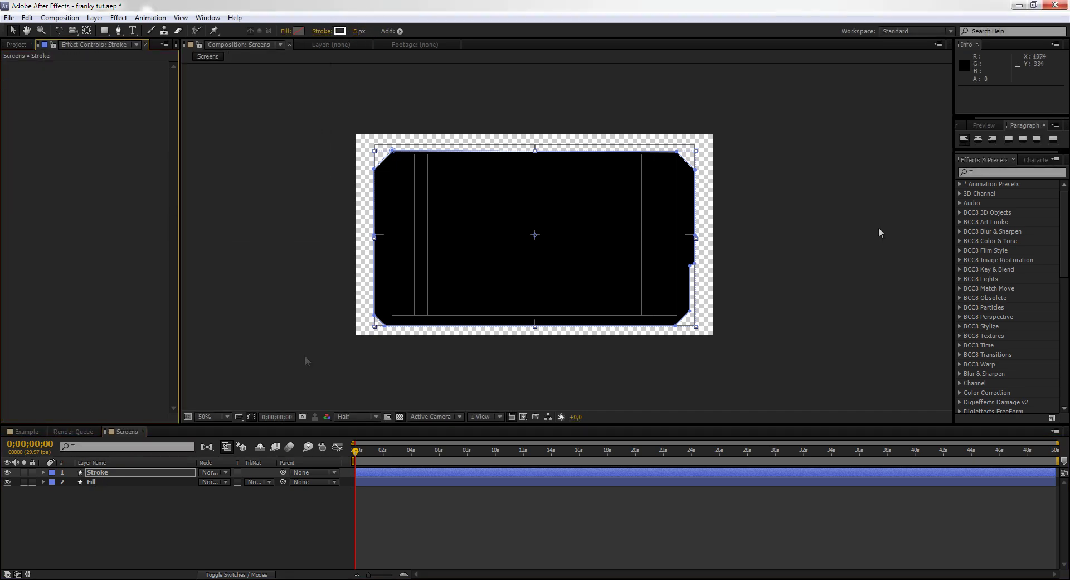
{"action": "left_click", "coordinate": [994, 172]}
{"action": "type", "text": "fractal"}
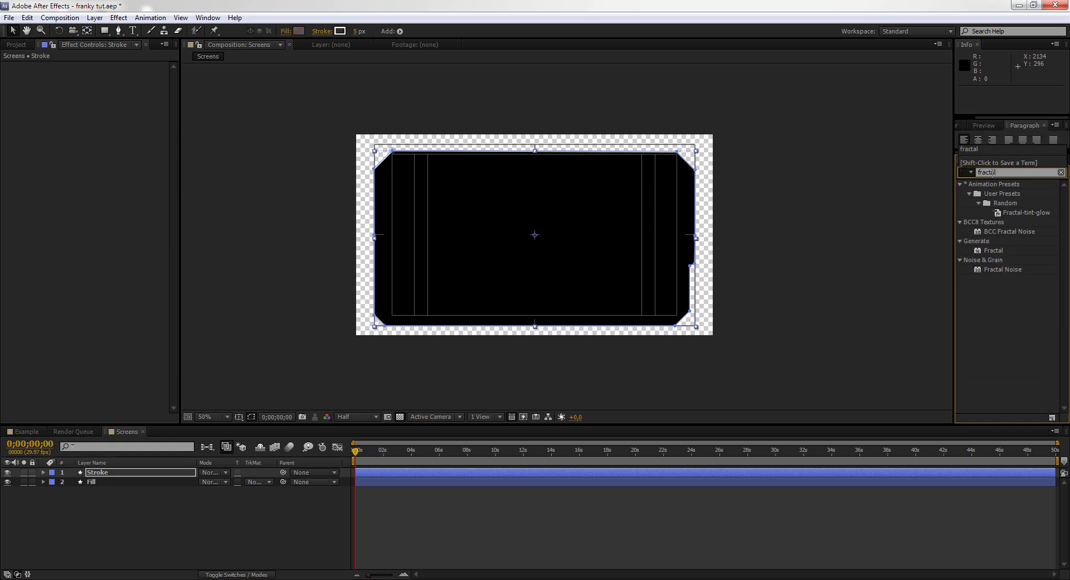
{"action": "left_click", "coordinate": [1013, 214]}
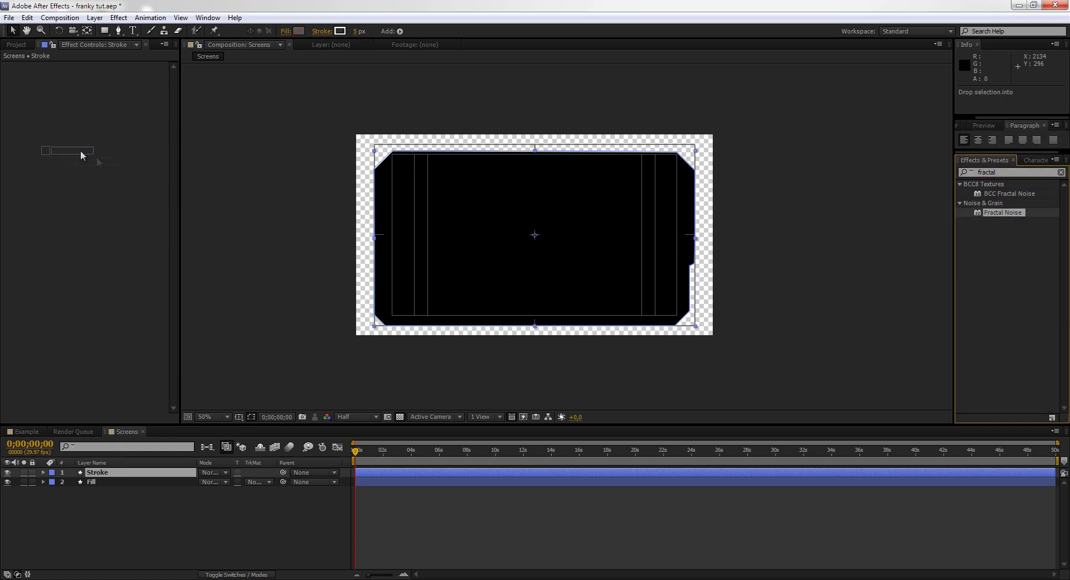
{"action": "left_click_drag", "start_coordinate": [81, 155], "coordinate": [70, 152]}
- Turn off the transparency grid and hide the title-safe guides in the composition viewer
{"action": "left_click", "coordinate": [399, 417]}
{"action": "scroll", "coordinate": [427, 219], "scroll_direction": "up", "scroll_amount": 1}
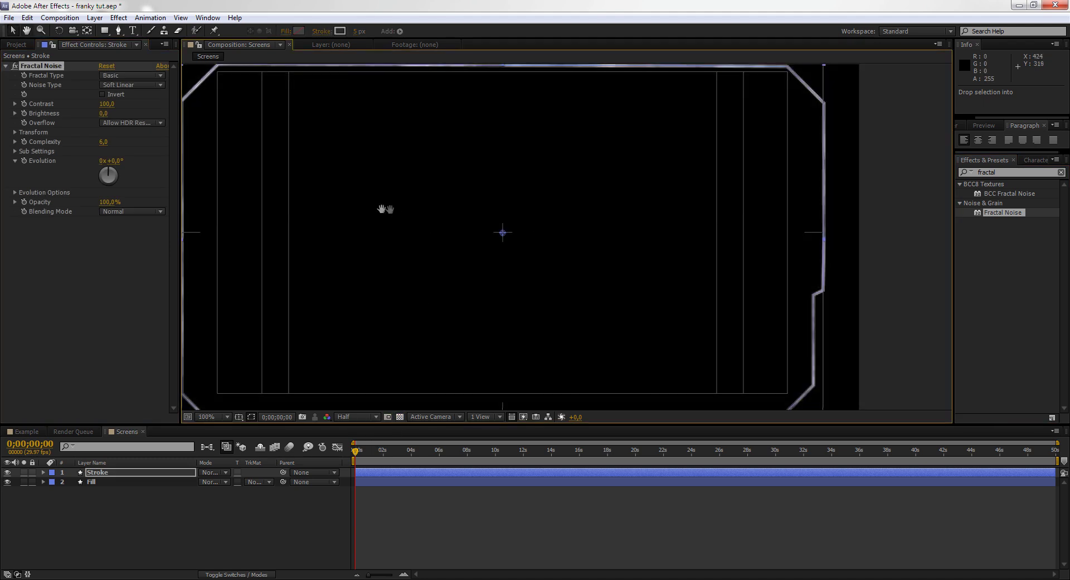
{"action": "mouse_move", "coordinate": [384, 209]}
{"action": "left_mouse_down"}
{"action": "mouse_move", "coordinate": [454, 151]}
{"action": "mouse_move", "coordinate": [454, 222]}
{"action": "left_mouse_up"}
{"action": "left_click", "coordinate": [380, 346]}
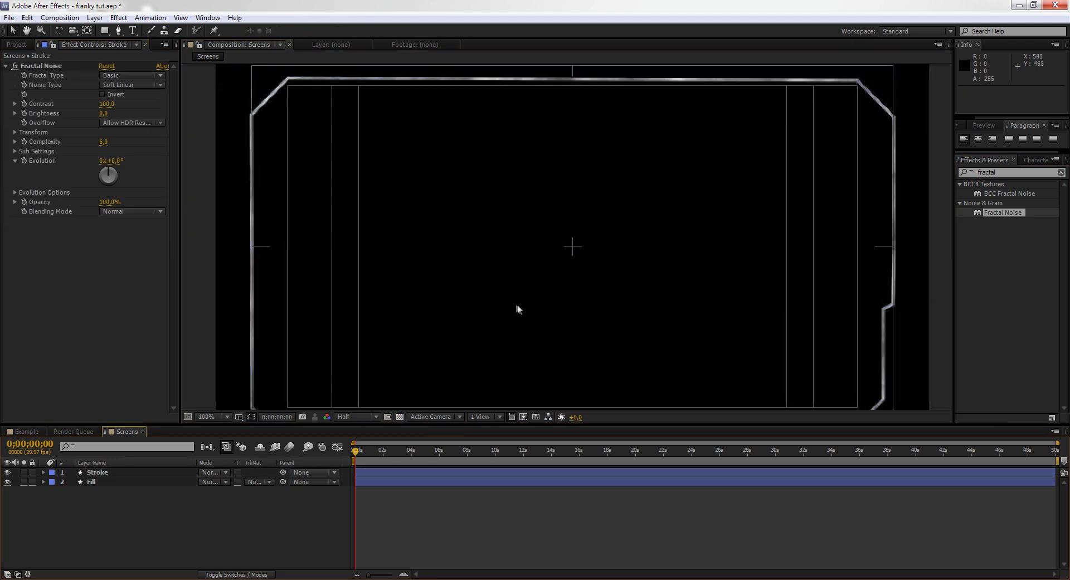
{"action": "key", "text": "apostrophe"}
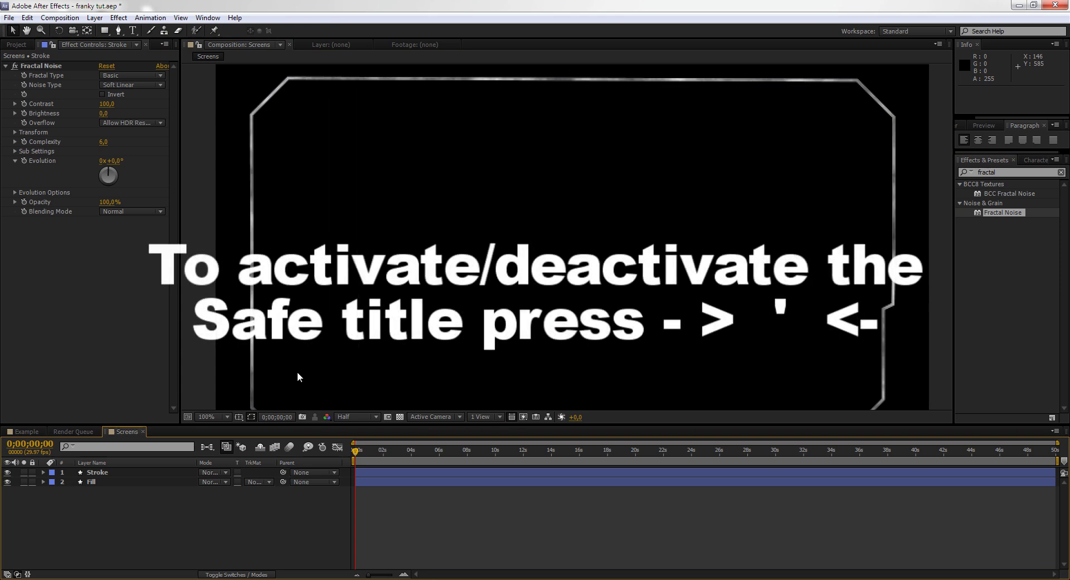
{"action": "left_click_drag", "start_coordinate": [348, 123], "coordinate": [344, 133]}
{"action": "left_click_drag", "start_coordinate": [342, 79], "coordinate": [363, 120]}
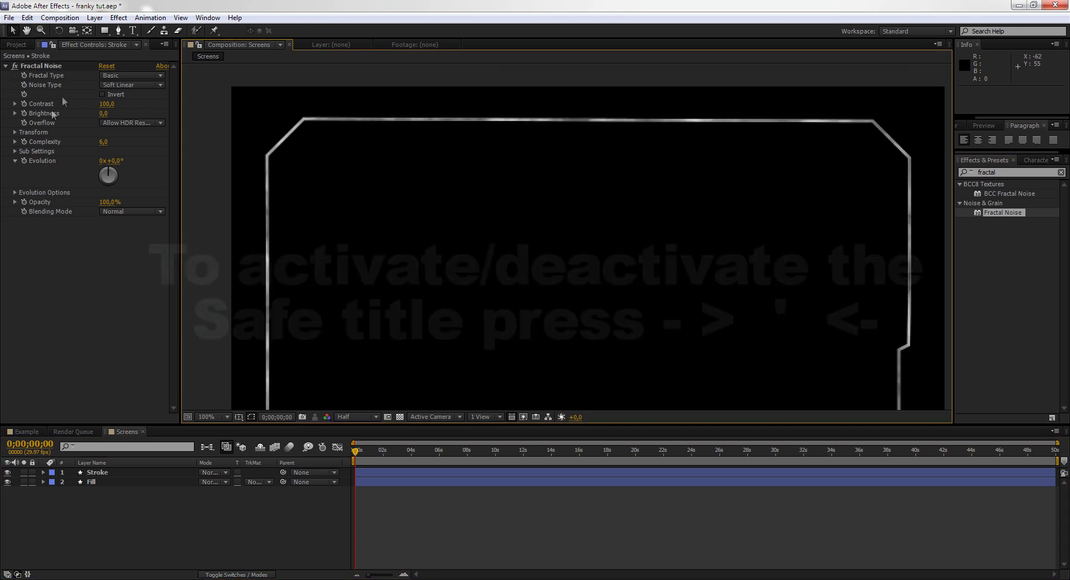
- Animate Fractal Noise's Evolution with a time-based expression, and move the current time to 0;00;02;21
{"action": "left_click", "coordinate": [24, 160], "text": "alt"}
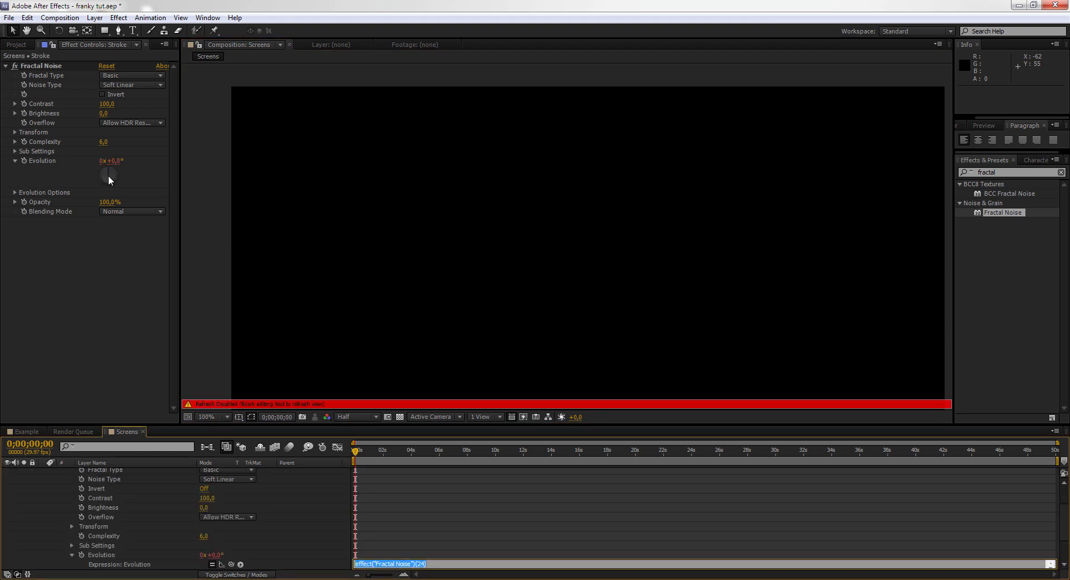
{"action": "type", "text": "time*256"}
{"action": "left_click", "coordinate": [109, 175]}
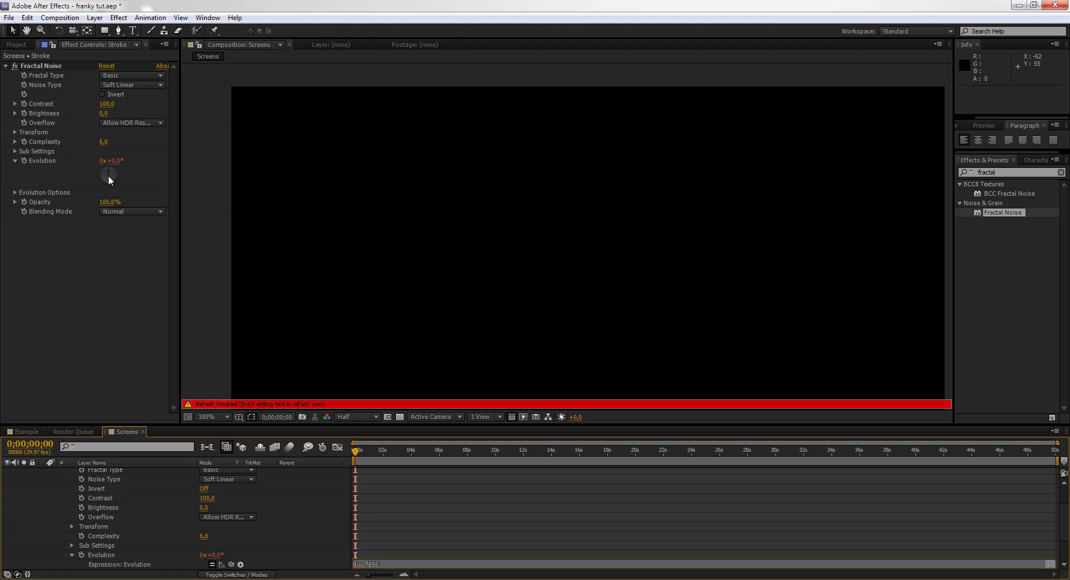
{"action": "mouse_move", "coordinate": [361, 446]}
{"action": "left_mouse_down"}
{"action": "mouse_move", "coordinate": [826, 453]}
{"action": "mouse_move", "coordinate": [383, 445]}
{"action": "mouse_move", "coordinate": [446, 435]}
{"action": "mouse_move", "coordinate": [342, 433]}
{"action": "mouse_move", "coordinate": [454, 437]}
{"action": "mouse_move", "coordinate": [420, 412]}
{"action": "mouse_move", "coordinate": [761, 414]}
{"action": "mouse_move", "coordinate": [276, 402]}
{"action": "mouse_move", "coordinate": [743, 403]}
{"action": "mouse_move", "coordinate": [393, 393]}
{"action": "left_mouse_up"}
{"action": "scroll", "coordinate": [326, 292], "scroll_direction": "down", "scroll_amount": 1}
{"action": "scroll", "coordinate": [327, 292], "scroll_direction": "up", "scroll_amount": 1}
{"action": "key", "text": "g"}
{"action": "left_click", "coordinate": [400, 296]}
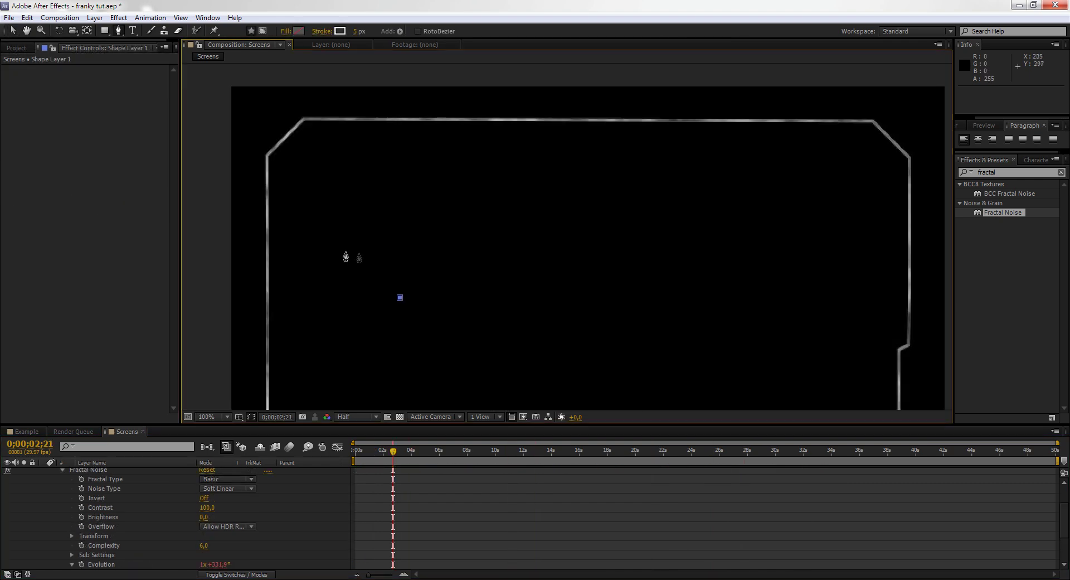
{"action": "key", "text": "ctrl+z"}
- Search the effects for tint and pick the Color Correction Tint effect
{"action": "left_click", "coordinate": [1008, 171]}
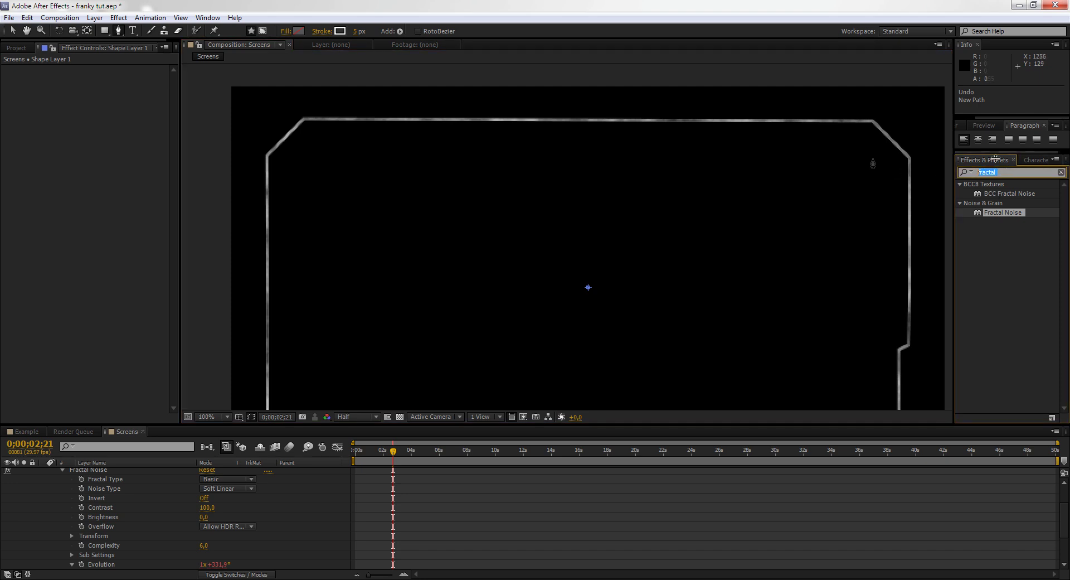
{"action": "type", "text": "tint"}
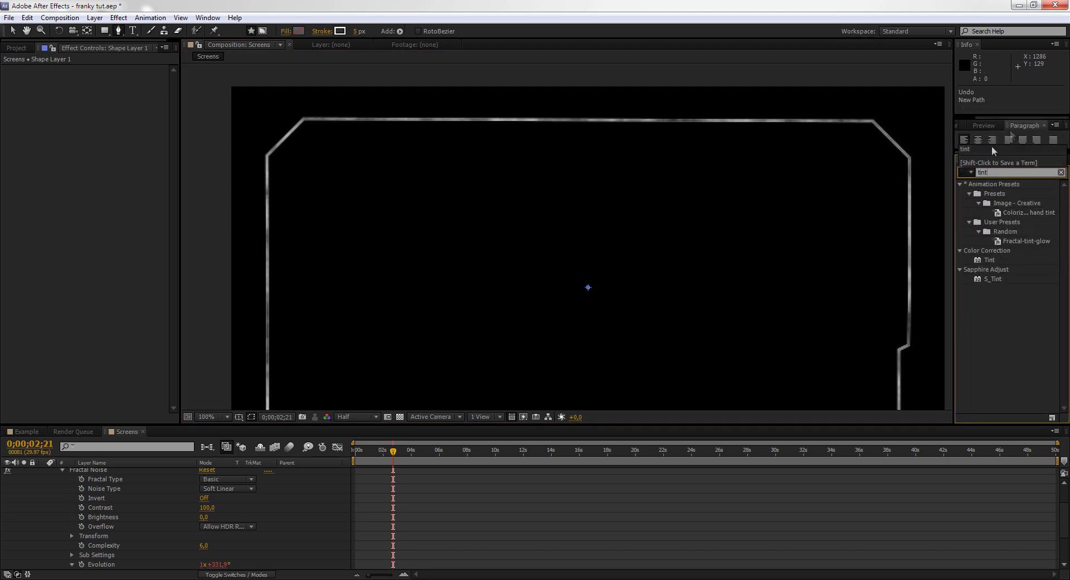
{"action": "mouse_move", "coordinate": [989, 260]}
{"action": "left_mouse_down"}
{"action": "mouse_move", "coordinate": [471, 225]}
{"action": "mouse_move", "coordinate": [41, 124]}
{"action": "mouse_move", "coordinate": [68, 525]}
{"action": "mouse_move", "coordinate": [233, 447]}
{"action": "mouse_move", "coordinate": [1007, 196]}
{"action": "left_mouse_up"}
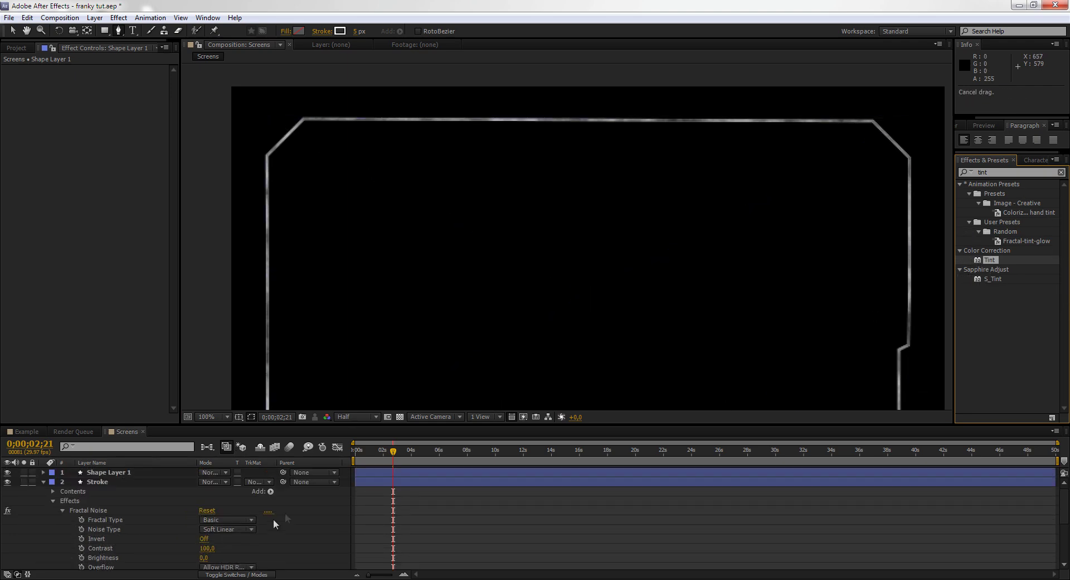
- Collapse the Stroke layer's properties and delete the stray Shape Layer 1
{"action": "left_click", "coordinate": [43, 481]}
{"action": "left_click", "coordinate": [123, 482]}
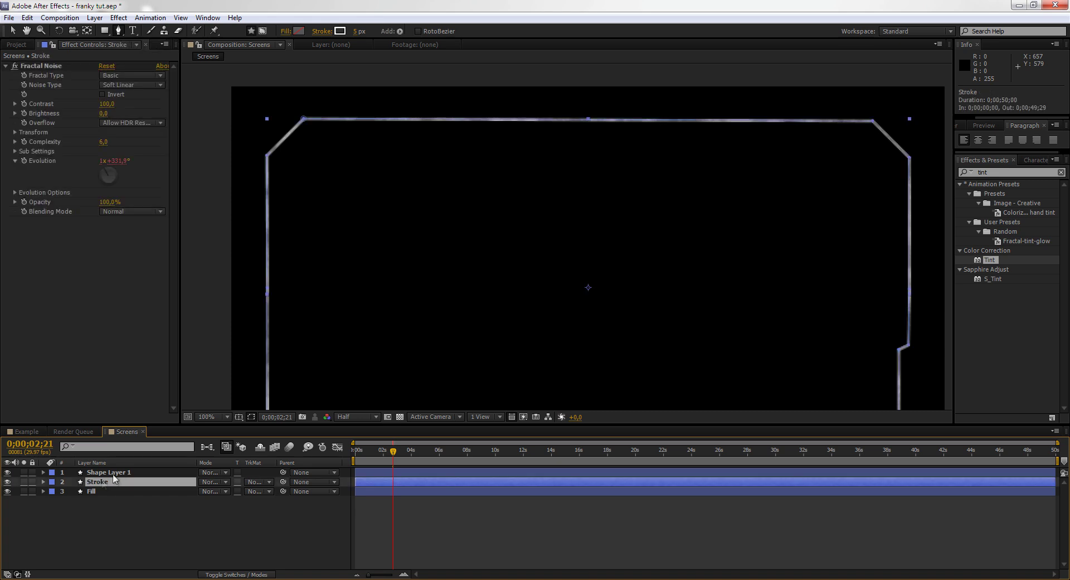
{"action": "left_click", "coordinate": [116, 473]}
{"action": "key", "text": "Delete"}
- Apply the Tint effect to the Stroke layer below Fractal Noise and map white to a medium blue
{"action": "left_click", "coordinate": [106, 472]}
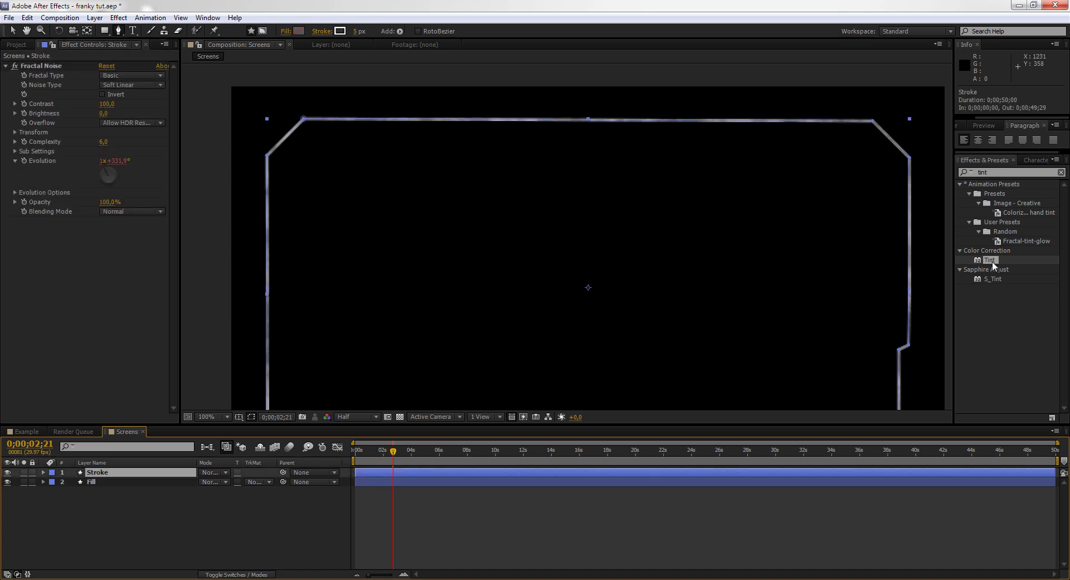
{"action": "mouse_move", "coordinate": [991, 260]}
{"action": "left_mouse_down"}
{"action": "mouse_move", "coordinate": [89, 270]}
{"action": "mouse_move", "coordinate": [154, 251]}
{"action": "left_mouse_up"}
{"action": "left_click", "coordinate": [105, 240]}
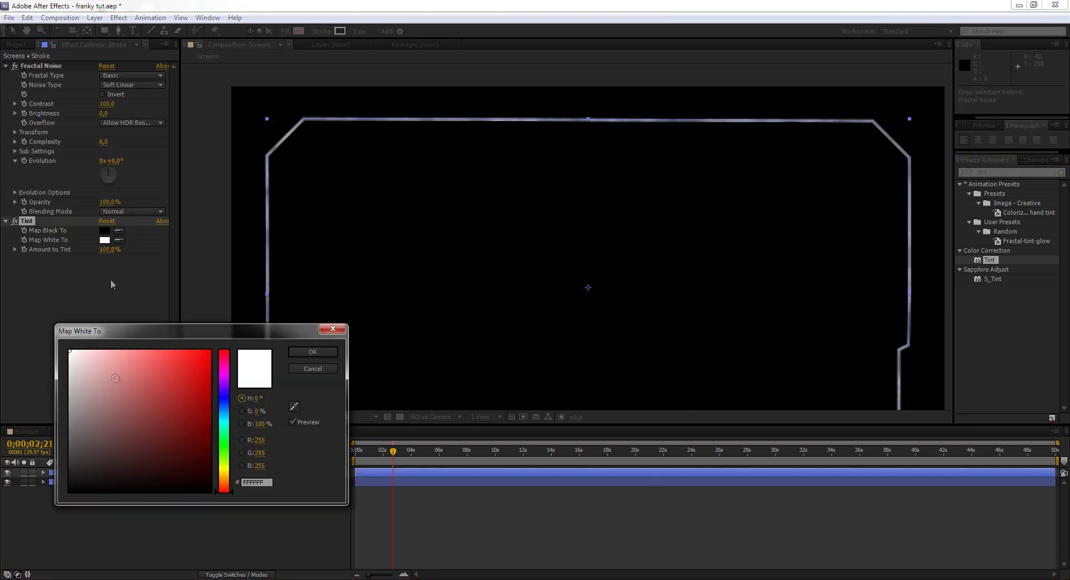
{"action": "left_click", "coordinate": [223, 405]}
{"action": "mouse_move", "coordinate": [199, 396]}
{"action": "left_mouse_down"}
{"action": "mouse_move", "coordinate": [193, 336]}
{"action": "mouse_move", "coordinate": [164, 315]}
{"action": "left_mouse_up"}
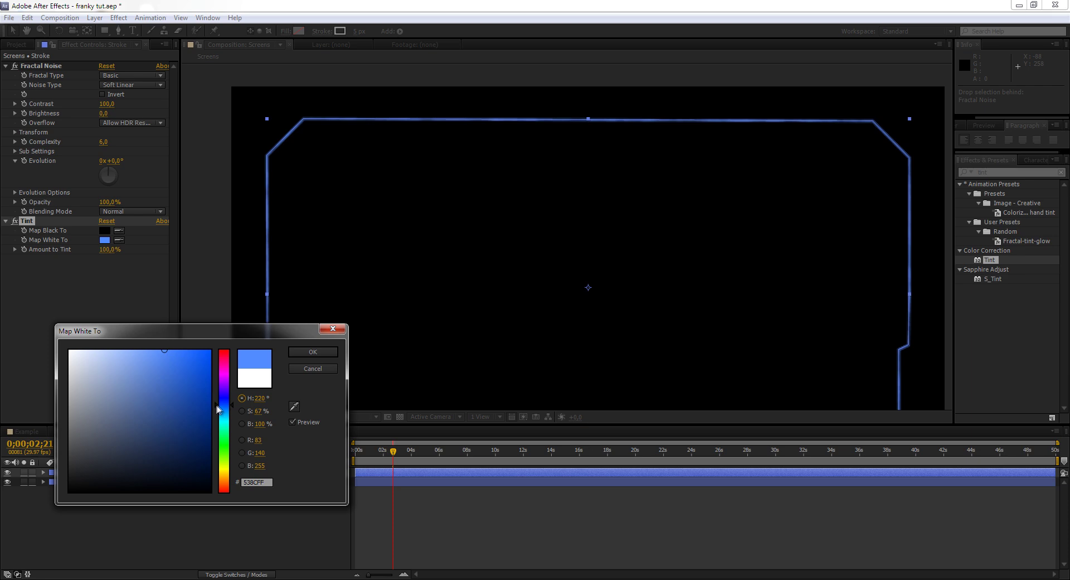
{"action": "left_click_drag", "start_coordinate": [217, 408], "coordinate": [217, 401]}
{"action": "left_click", "coordinate": [326, 355]}
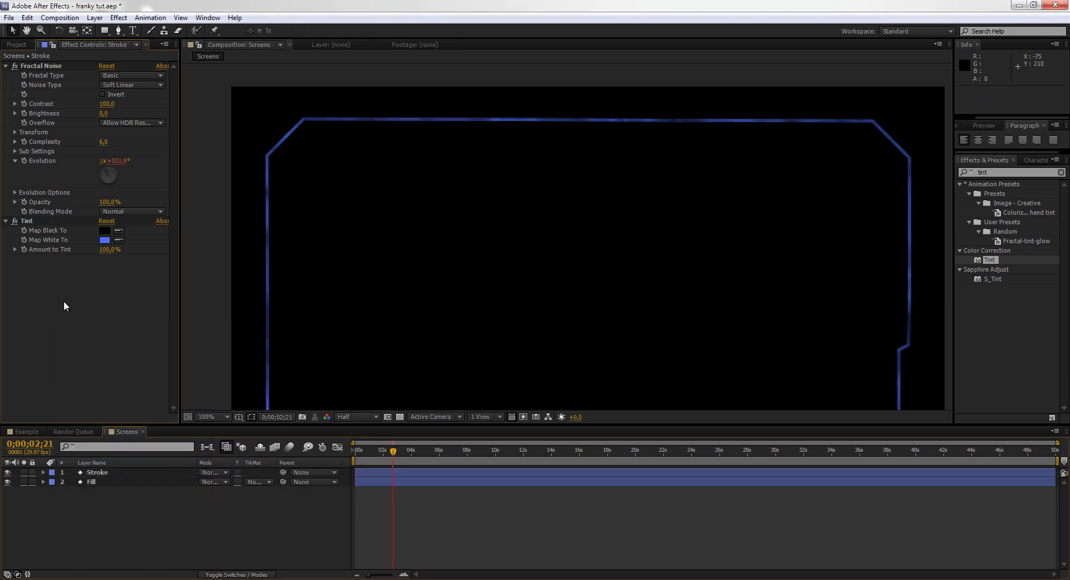
- Find the Stylize Glow effect and add it to the Stroke layer below Tint
{"action": "left_click", "coordinate": [997, 174]}
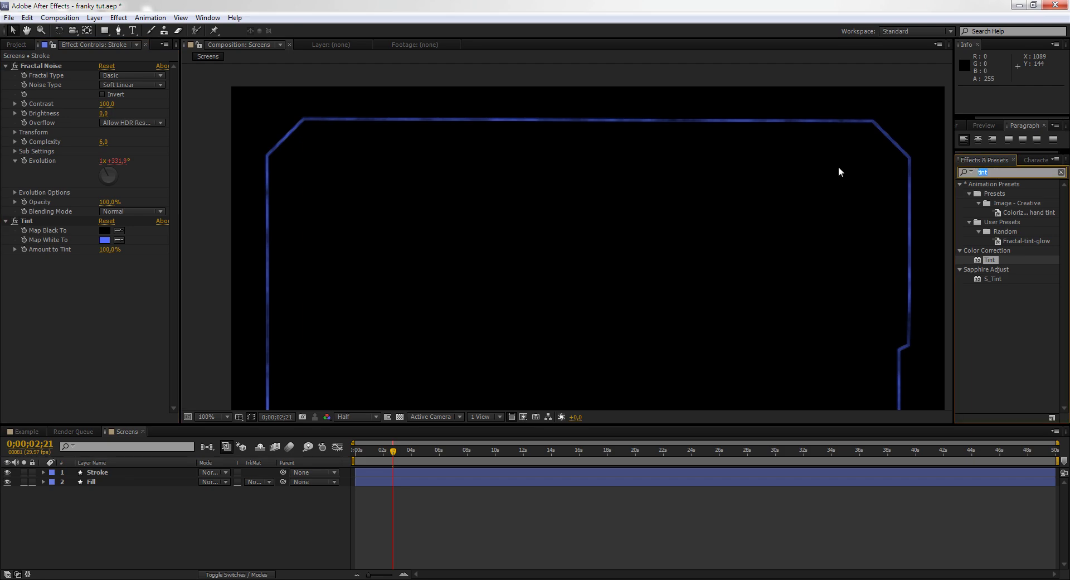
{"action": "type", "text": "glow"}
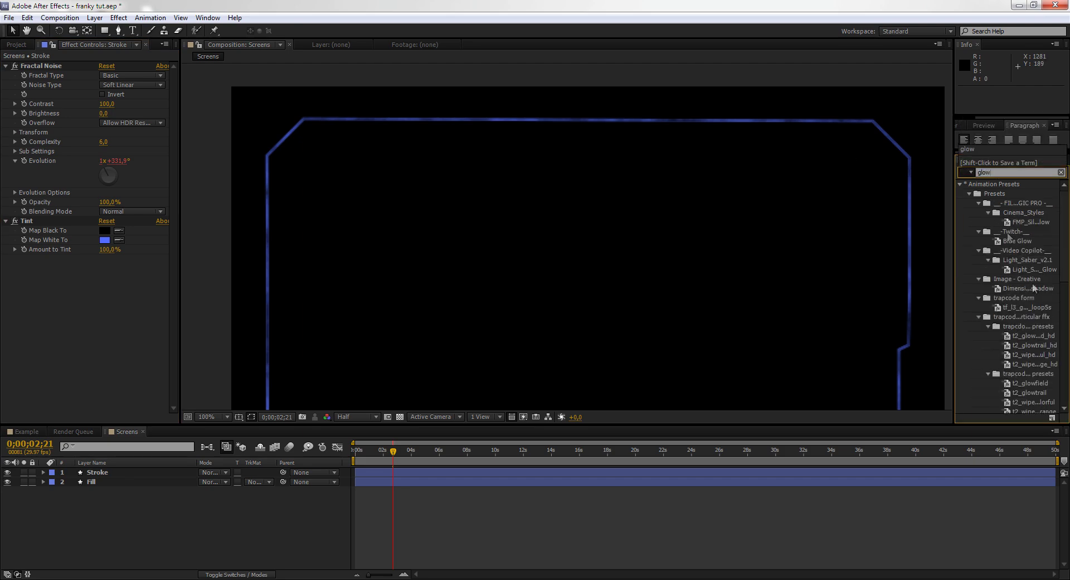
{"action": "scroll", "coordinate": [1029, 293], "scroll_direction": "down", "scroll_amount": 3}
{"action": "scroll", "coordinate": [1029, 292], "scroll_direction": "down", "scroll_amount": 7}
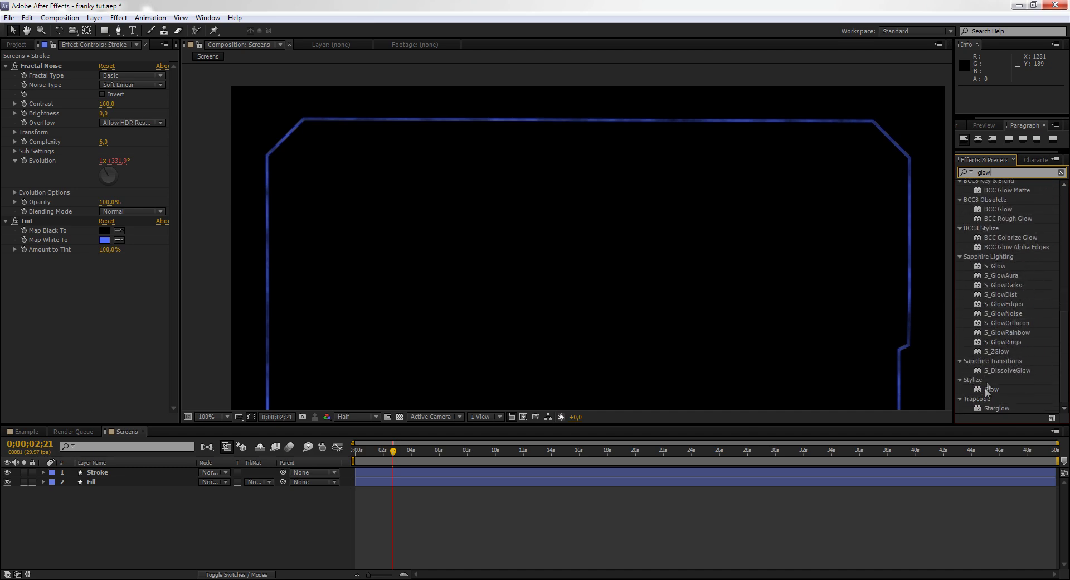
{"action": "left_click_drag", "start_coordinate": [991, 389], "coordinate": [52, 299]}
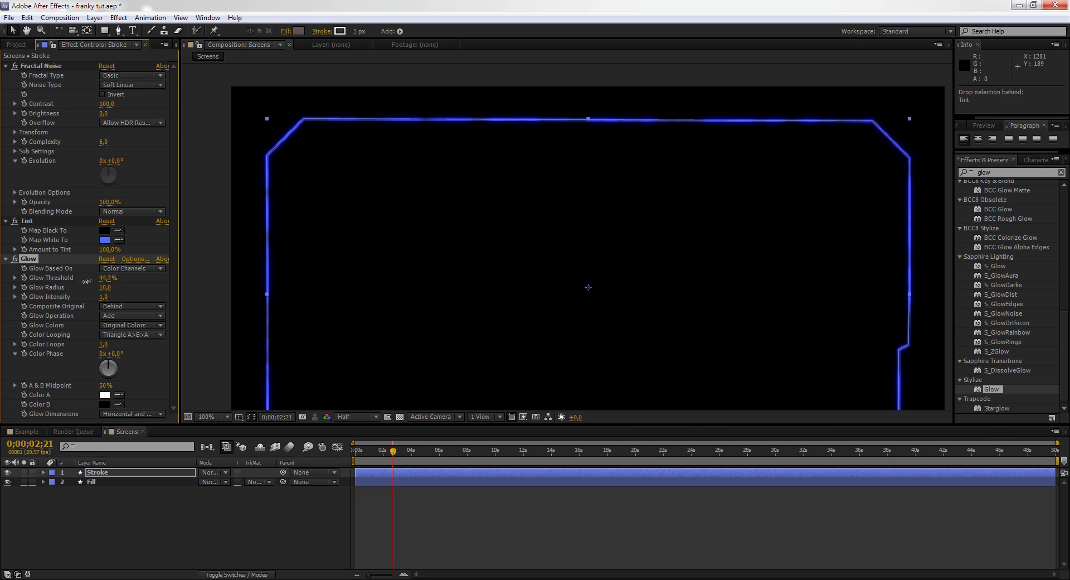
- Adjust the Glow Threshold on the Stroke layer to 64.7%
{"action": "left_click_drag", "start_coordinate": [87, 281], "coordinate": [68, 283]}
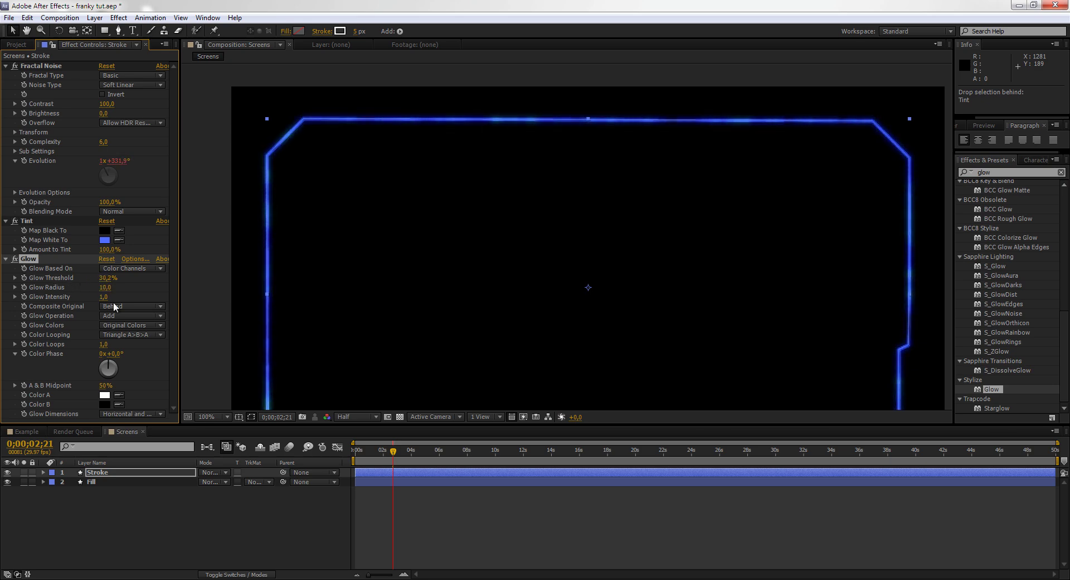
{"action": "left_click", "coordinate": [201, 527]}
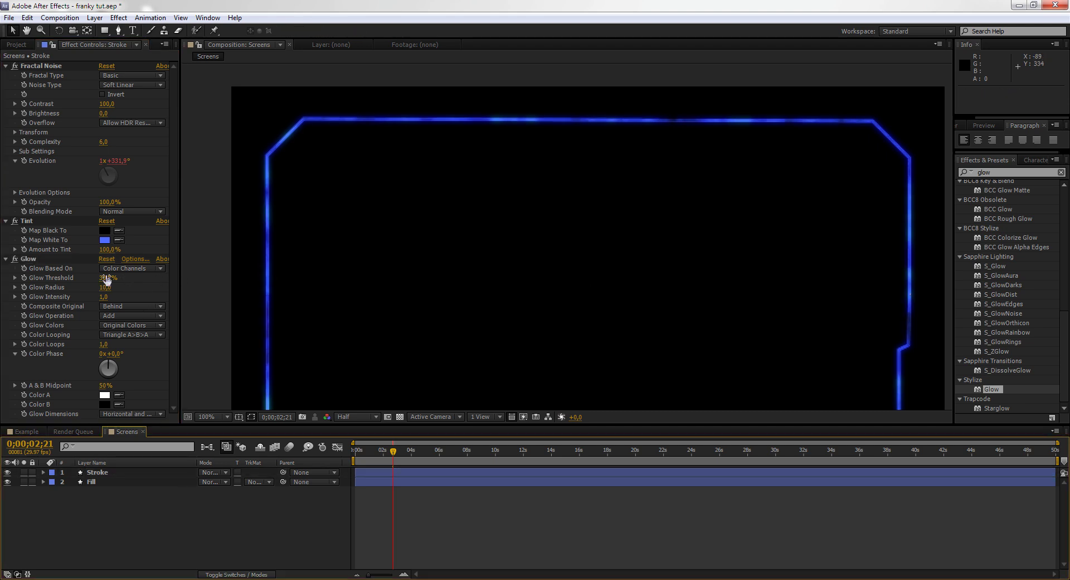
{"action": "left_click_drag", "start_coordinate": [107, 279], "coordinate": [156, 276]}
{"action": "left_click", "coordinate": [155, 555]}
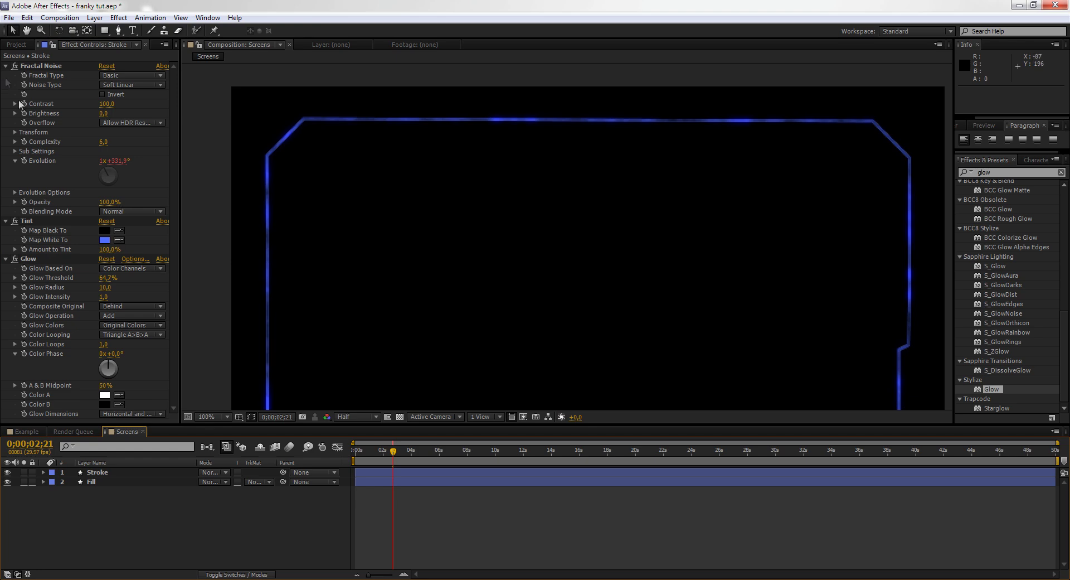
- Set the Stroke layer's Fractal Noise contrast to 99 and brightness to -1
{"action": "mouse_move", "coordinate": [109, 106]}
{"action": "left_mouse_down"}
{"action": "mouse_move", "coordinate": [72, 103]}
{"action": "mouse_move", "coordinate": [96, 114]}
{"action": "mouse_move", "coordinate": [82, 112]}
{"action": "left_mouse_up"}
{"action": "left_click", "coordinate": [223, 507]}
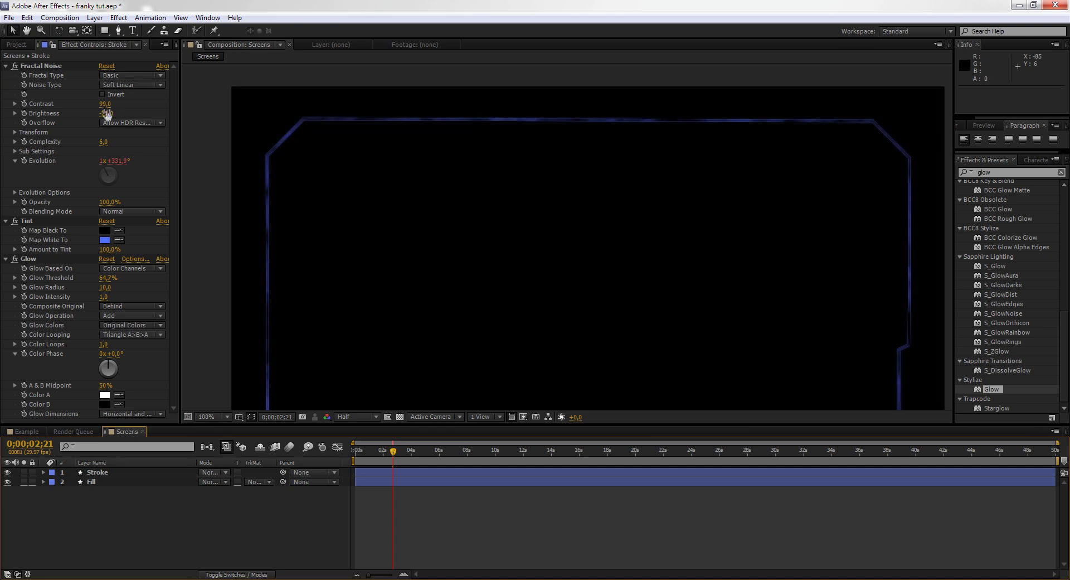
{"action": "right_click", "coordinate": [49, 115]}
{"action": "right_click", "coordinate": [106, 113]}
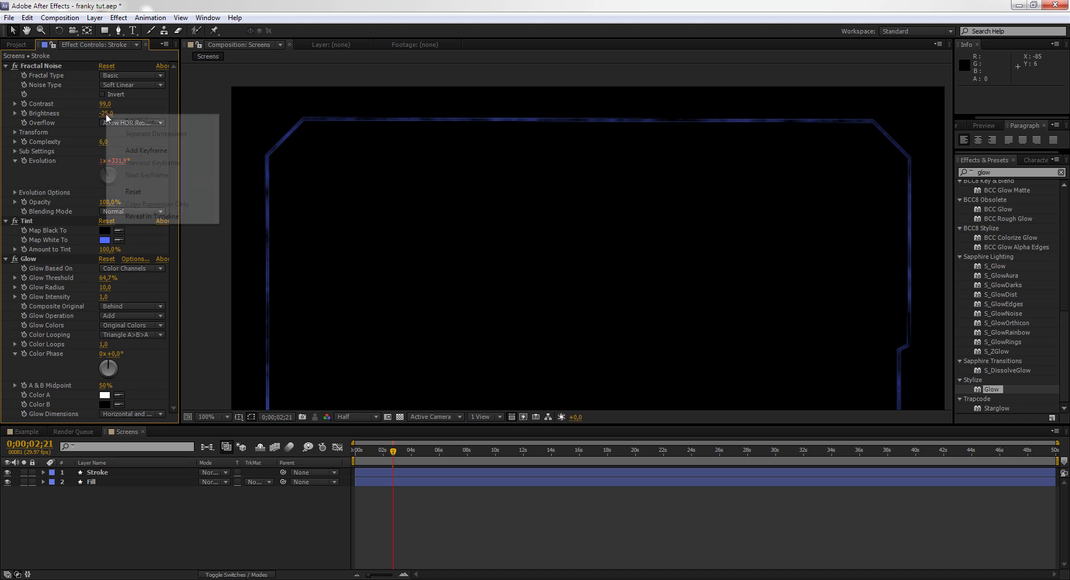
{"action": "left_click", "coordinate": [132, 191]}
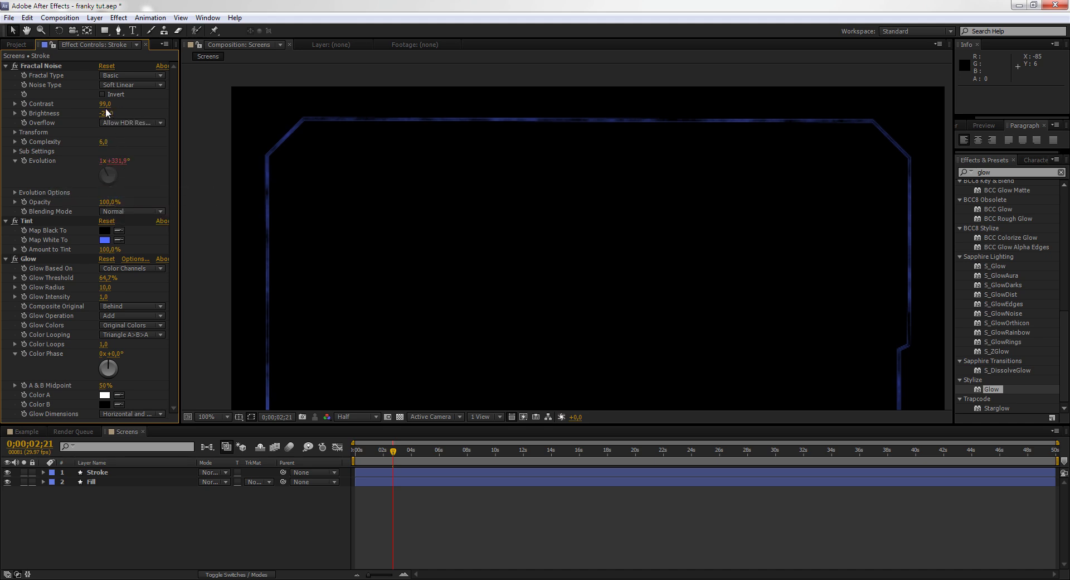
{"action": "mouse_move", "coordinate": [112, 116]}
{"action": "left_mouse_down"}
{"action": "mouse_move", "coordinate": [135, 111]}
{"action": "mouse_move", "coordinate": [125, 110]}
{"action": "left_mouse_up"}
{"action": "left_click", "coordinate": [136, 111]}
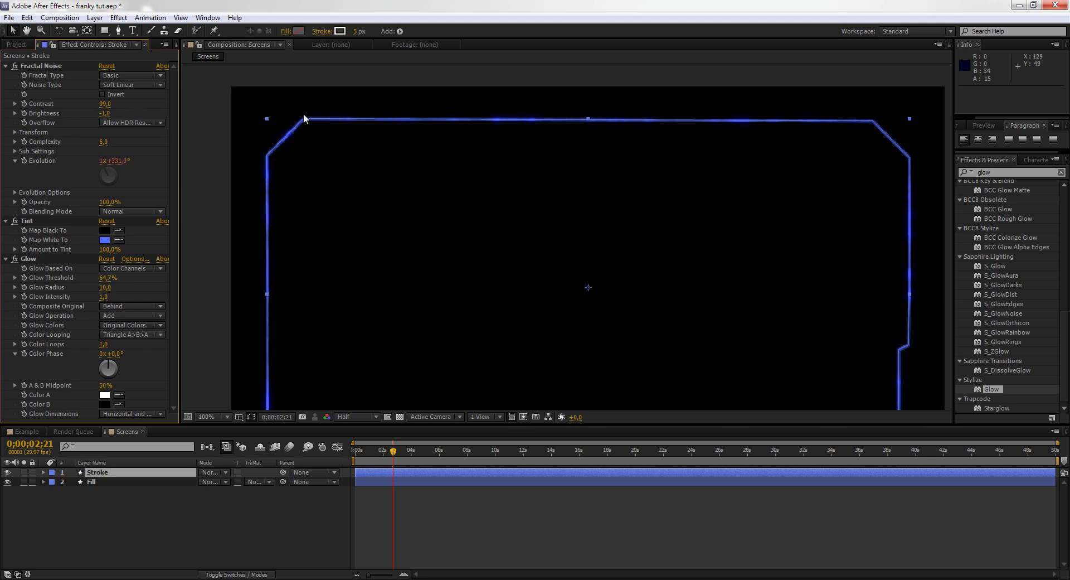
- Move the current time to 0;00;00;21 and inspect the glowing stroke across the frame
{"action": "scroll", "coordinate": [356, 131], "scroll_direction": "down", "scroll_amount": 1}
{"action": "left_click_drag", "start_coordinate": [540, 224], "coordinate": [490, 184]}
{"action": "left_click", "coordinate": [256, 534]}
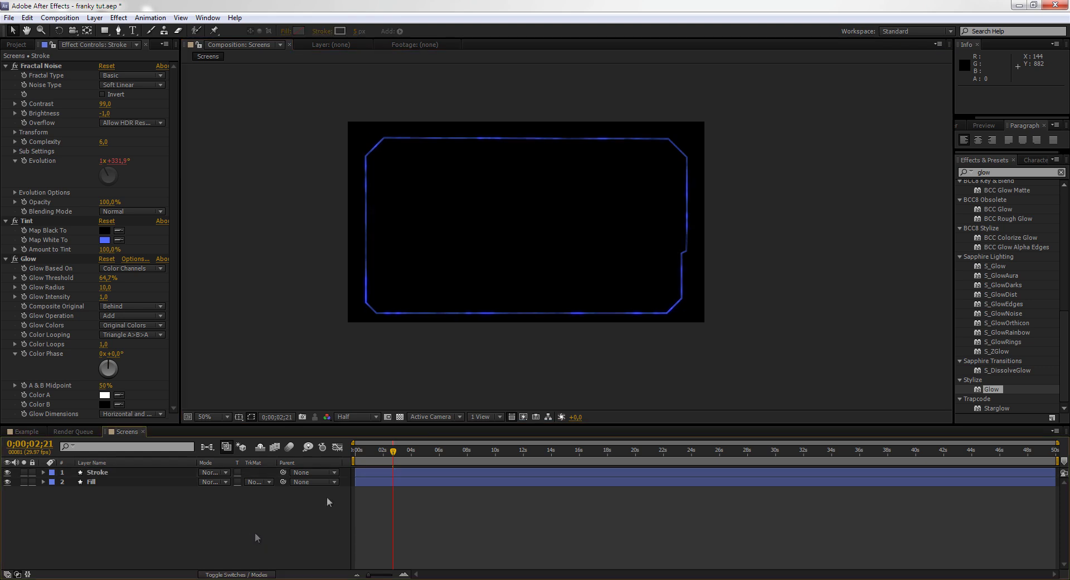
{"action": "left_click_drag", "start_coordinate": [393, 450], "coordinate": [365, 472]}
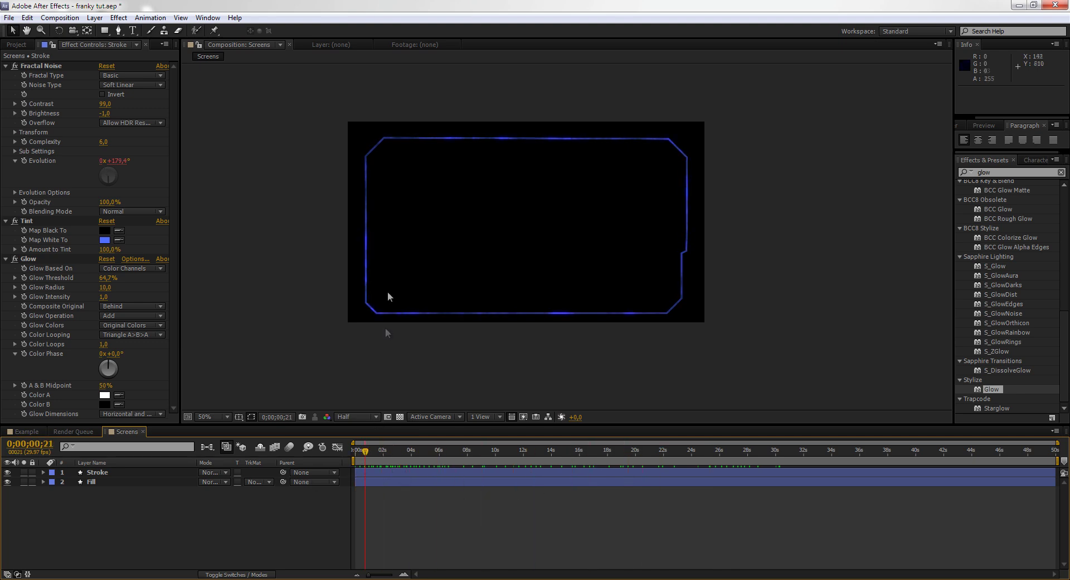
{"action": "scroll", "coordinate": [387, 291], "scroll_direction": "up", "scroll_amount": 1}
{"action": "left_click_drag", "start_coordinate": [389, 293], "coordinate": [477, 289]}
{"action": "scroll", "coordinate": [478, 279], "scroll_direction": "down", "scroll_amount": 1}
{"action": "left_click_drag", "start_coordinate": [488, 239], "coordinate": [466, 266]}
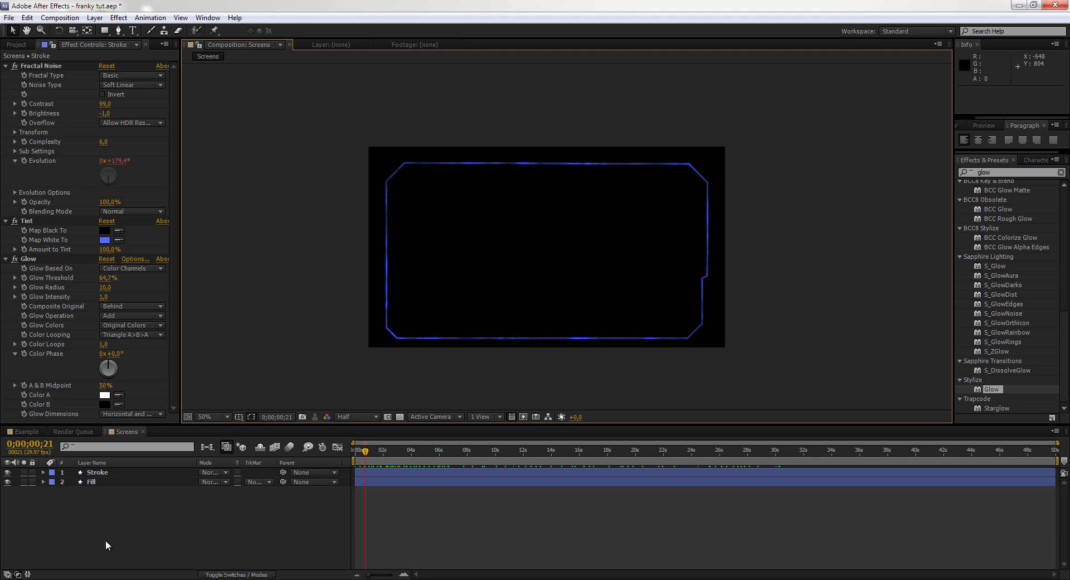
- Draw a closed Pen shape over the frame's upper-left half, with a curved diagonal edge from lower-left to upper-right corner
{"action": "left_click", "coordinate": [105, 540]}
{"action": "key", "text": "g"}
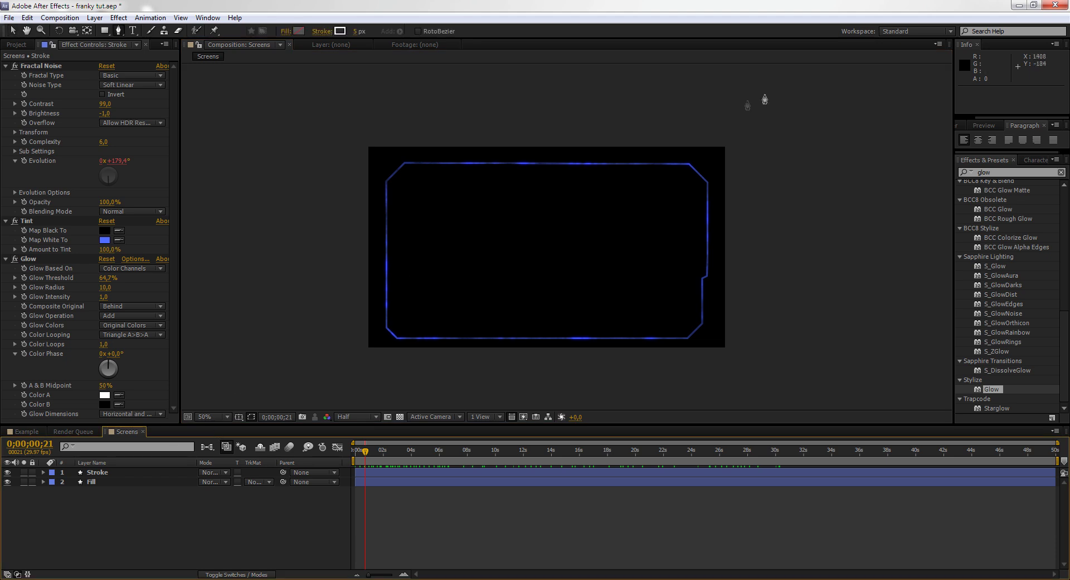
{"action": "left_click", "coordinate": [708, 181]}
{"action": "left_click_drag", "start_coordinate": [367, 350], "coordinate": [360, 397]}
{"action": "left_click", "coordinate": [361, 149]}
{"action": "left_click", "coordinate": [447, 124]}
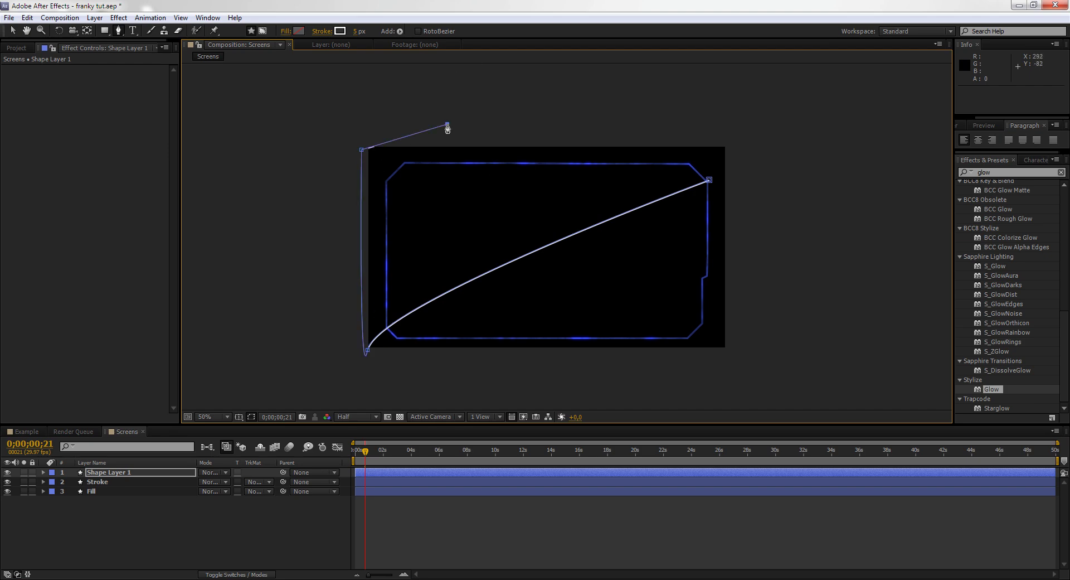
{"action": "left_click", "coordinate": [742, 123]}
{"action": "left_click", "coordinate": [740, 171]}
{"action": "left_click", "coordinate": [709, 180]}
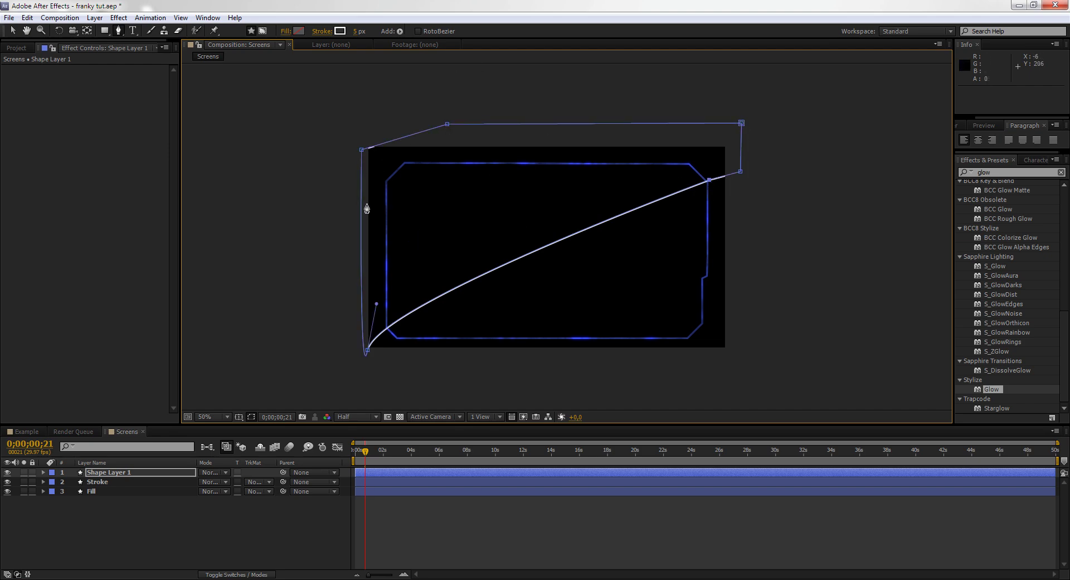
- Remove the new shape's stroke and change its fill to white
{"action": "scroll", "coordinate": [441, 204], "scroll_direction": "up", "scroll_amount": 2}
{"action": "scroll", "coordinate": [440, 204], "scroll_direction": "down", "scroll_amount": 4}
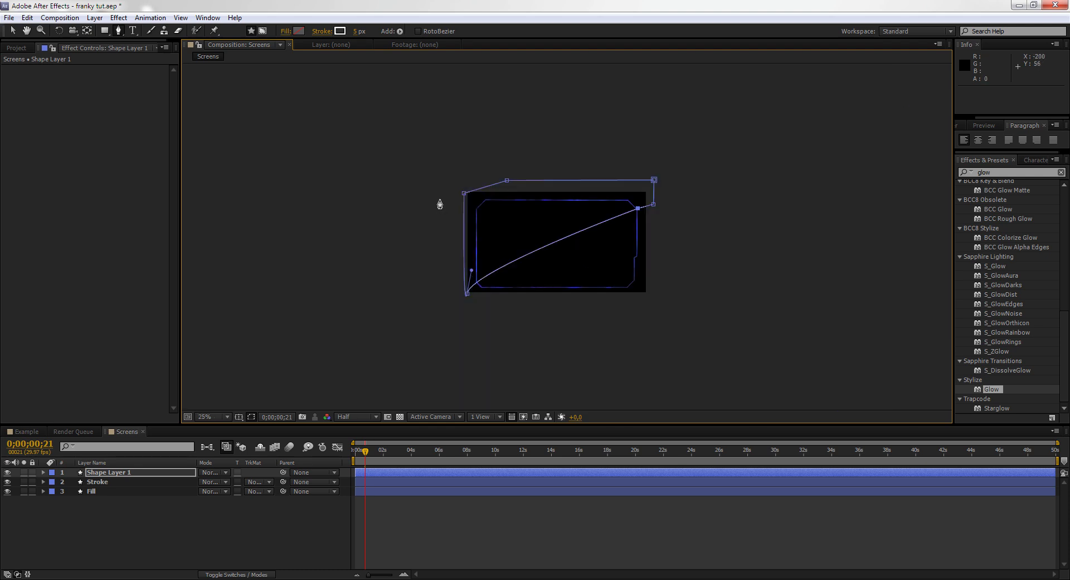
{"action": "scroll", "coordinate": [440, 204], "scroll_direction": "up", "scroll_amount": 2}
{"action": "left_click", "coordinate": [321, 31]}
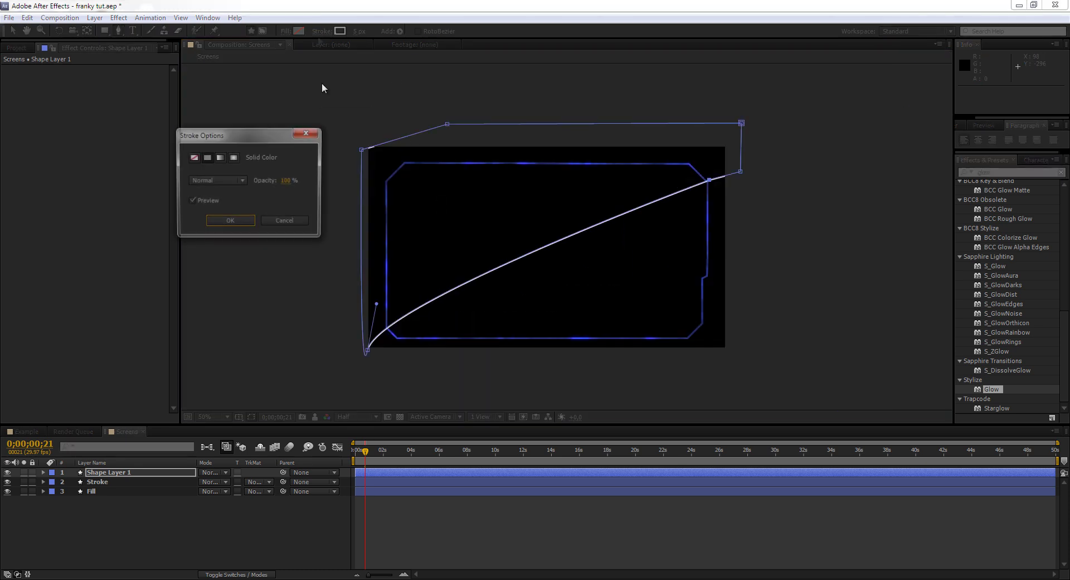
{"action": "left_click", "coordinate": [195, 156]}
{"action": "left_click", "coordinate": [215, 221]}
{"action": "left_click", "coordinate": [299, 31]}
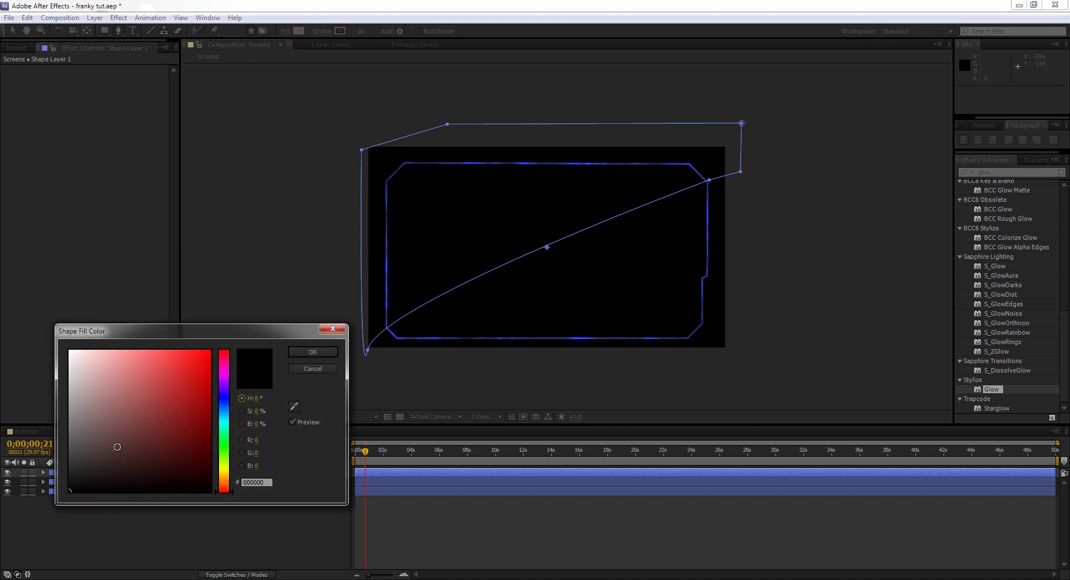
{"action": "left_click", "coordinate": [77, 356]}
{"action": "left_click", "coordinate": [301, 357]}
{"action": "left_click", "coordinate": [94, 502]}
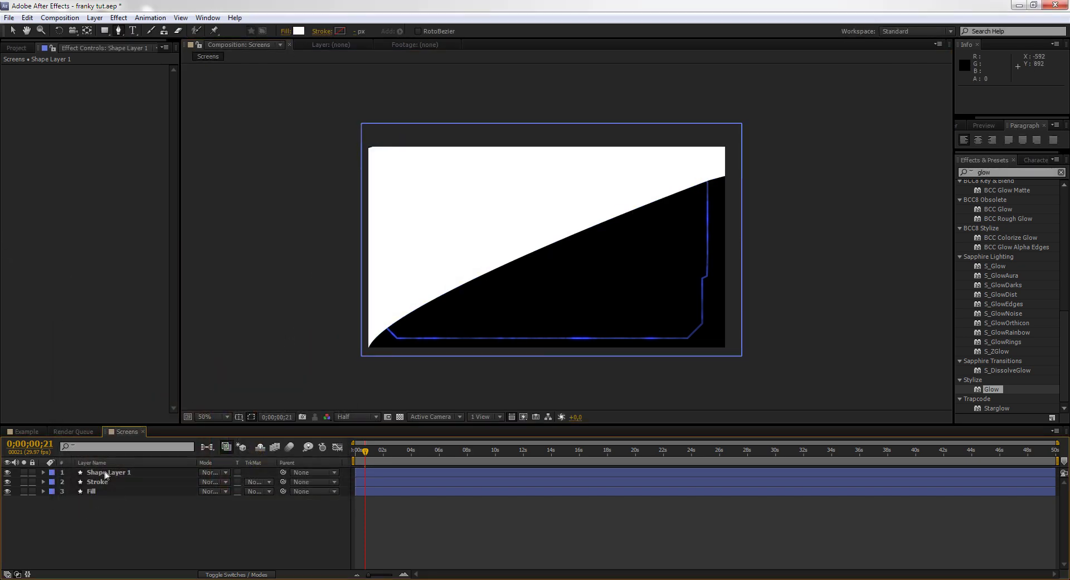
- Place Shape Layer 1 directly below the Stroke layer and rename it Highlight
{"action": "mouse_move", "coordinate": [105, 472]}
{"action": "left_mouse_down"}
{"action": "mouse_move", "coordinate": [79, 472]}
{"action": "mouse_move", "coordinate": [116, 482]}
{"action": "left_mouse_up"}
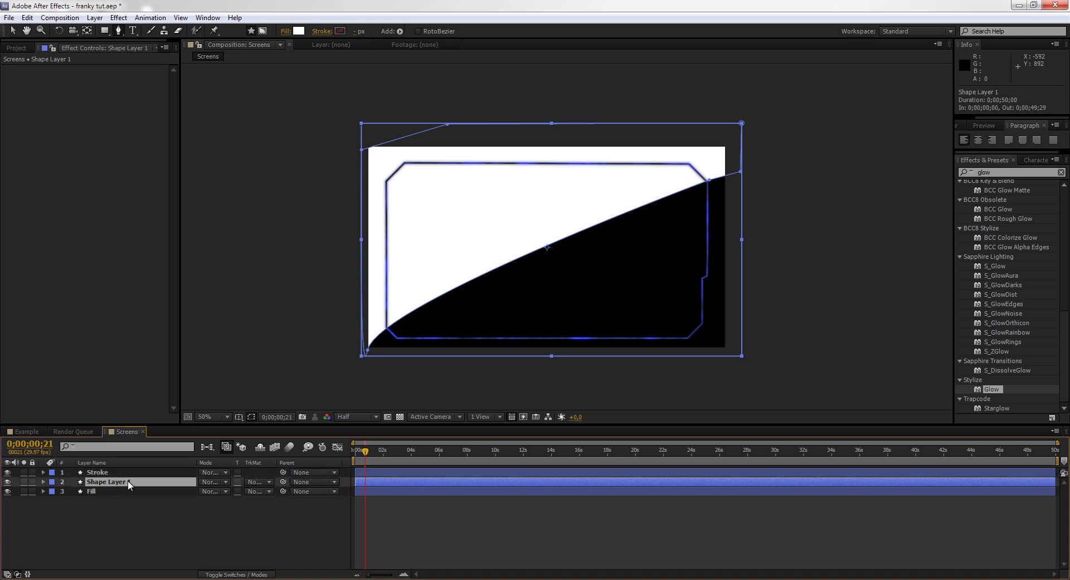
{"action": "key", "text": "Return"}
{"action": "type", "text": "Somethi"}
{"action": "key", "text": "Return"}
{"action": "key", "text": "Return"}
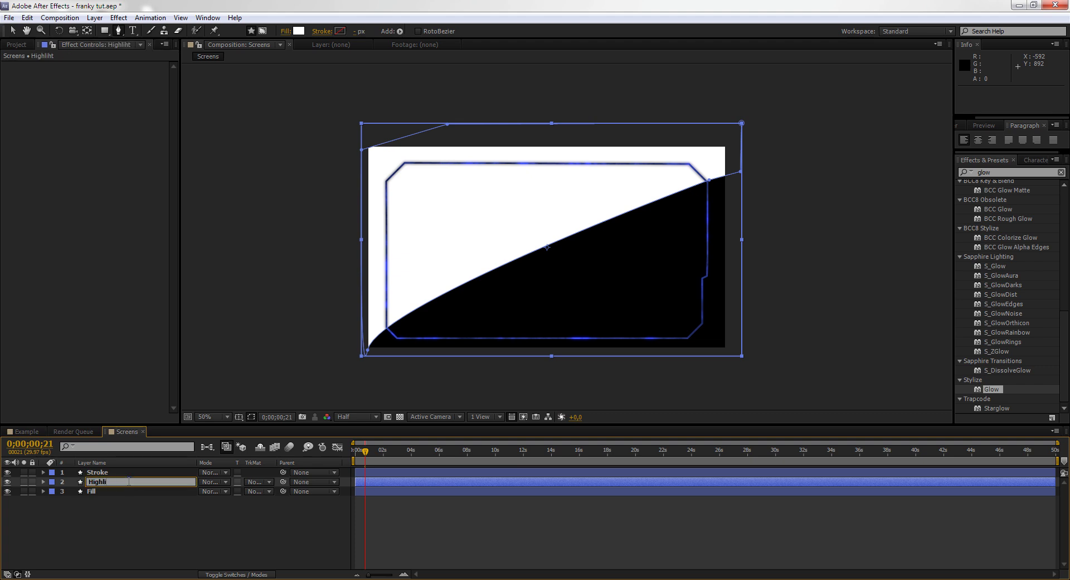
{"action": "type", "text": "Highlight"}
{"action": "key", "text": "Return"}
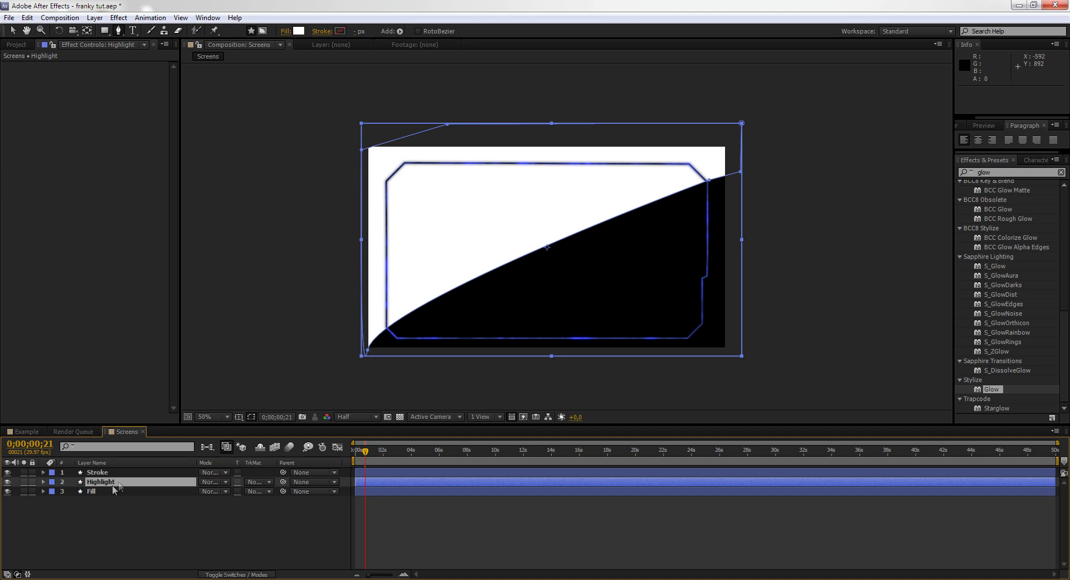
- Duplicate the Fill layer, place the copy at the top of the layer stack and rename it Alpha
{"action": "left_click", "coordinate": [94, 491]}
{"action": "key", "text": "ctrl+d"}
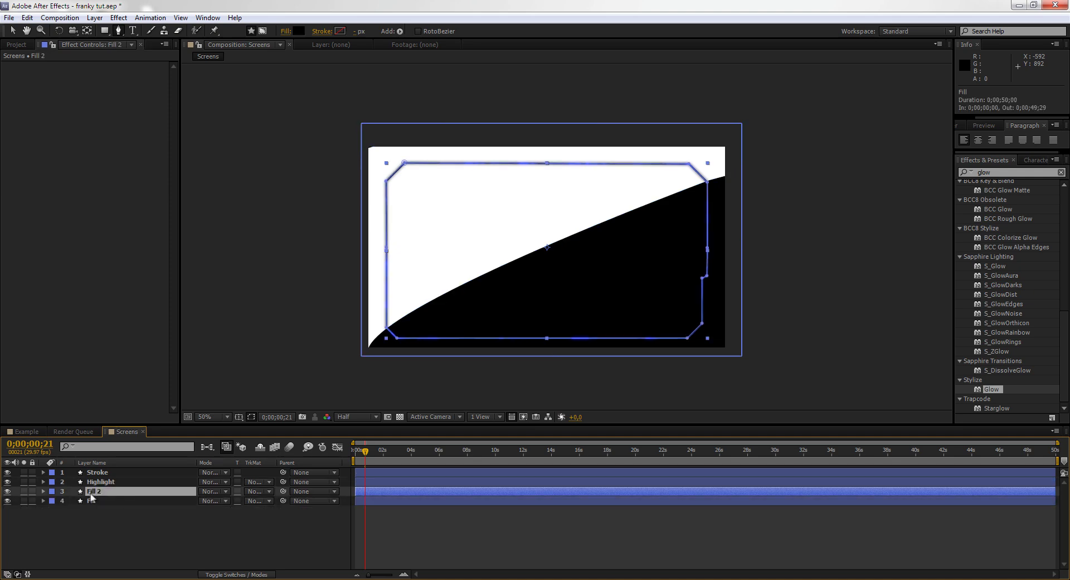
{"action": "left_click_drag", "start_coordinate": [99, 493], "coordinate": [111, 475]}
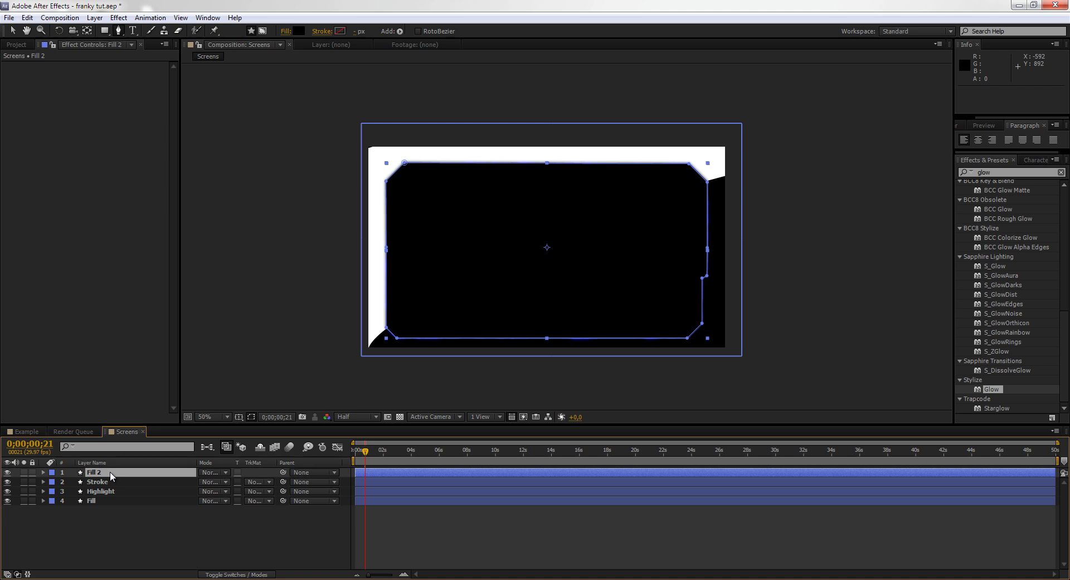
{"action": "key", "text": "Return"}
{"action": "type", "text": "Alpha"}
{"action": "key", "text": "Return"}
- Set the Alpha layer's blending mode to Stencil Alpha
{"action": "left_click", "coordinate": [223, 471]}
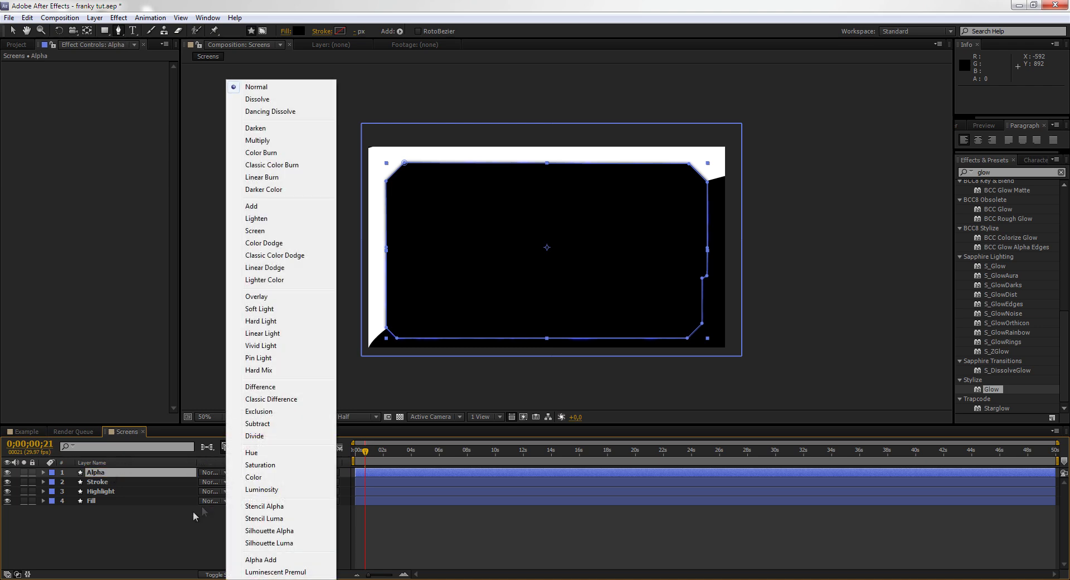
{"action": "left_click", "coordinate": [199, 505]}
{"action": "left_click", "coordinate": [232, 472]}
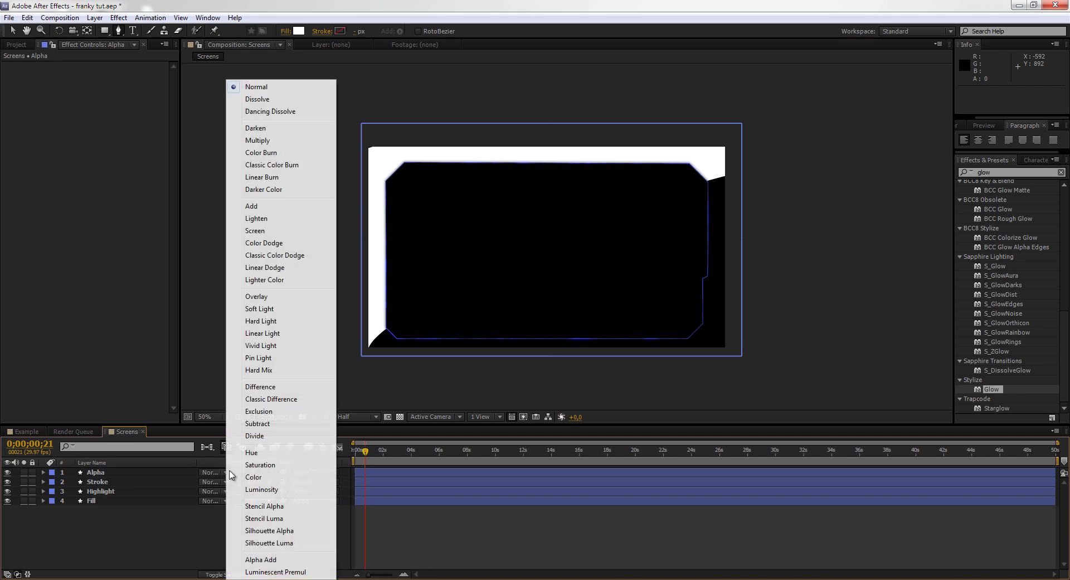
{"action": "left_click", "coordinate": [274, 510]}
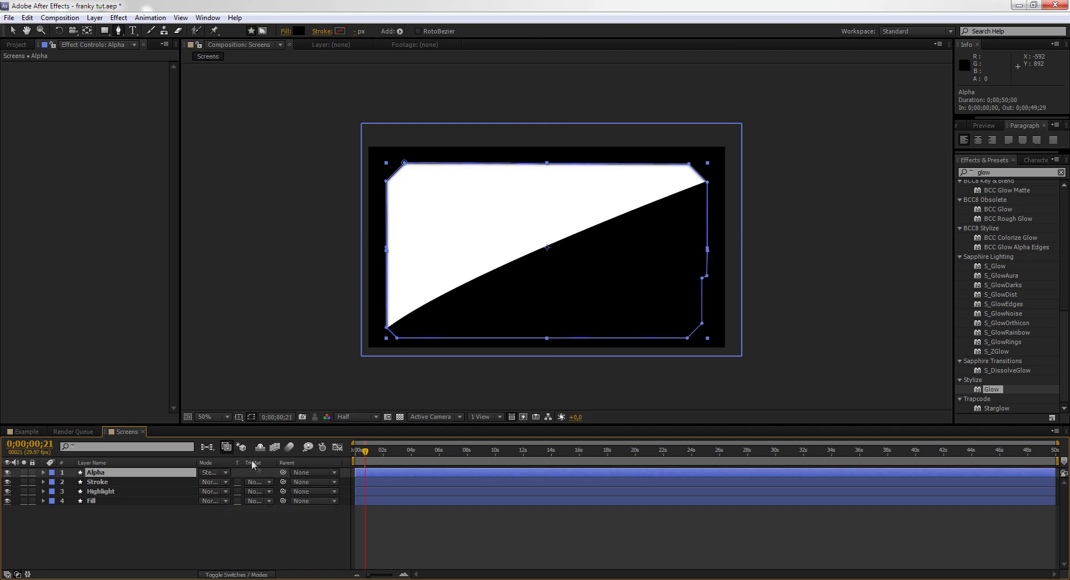
{"action": "left_click", "coordinate": [225, 473]}
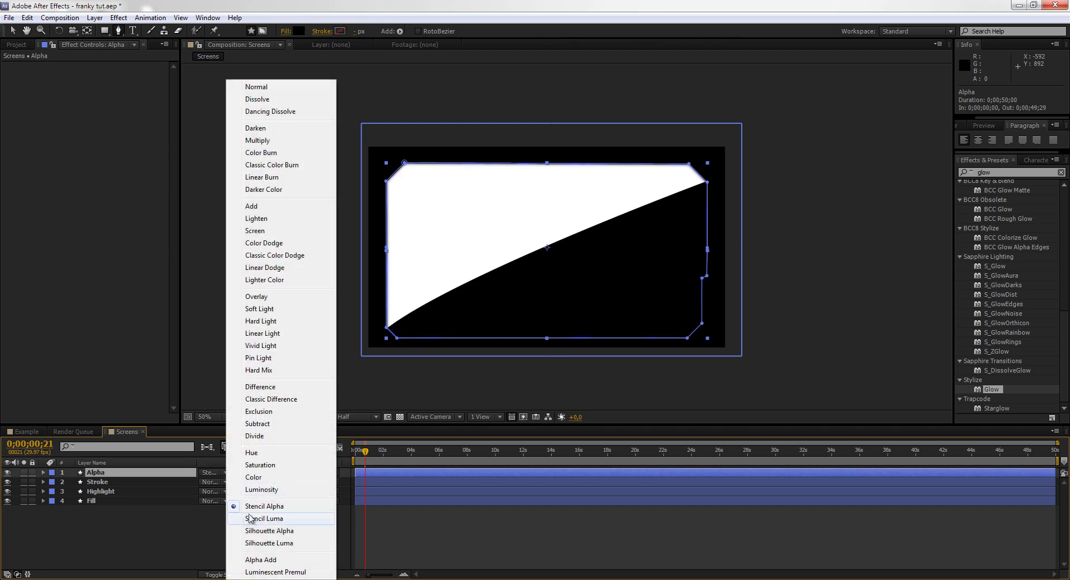
{"action": "left_click", "coordinate": [127, 536]}
- Reorder the Alpha layer directly below Stroke so it does not cut the stroke's glow
{"action": "scroll", "coordinate": [438, 253], "scroll_direction": "up", "scroll_amount": 2}
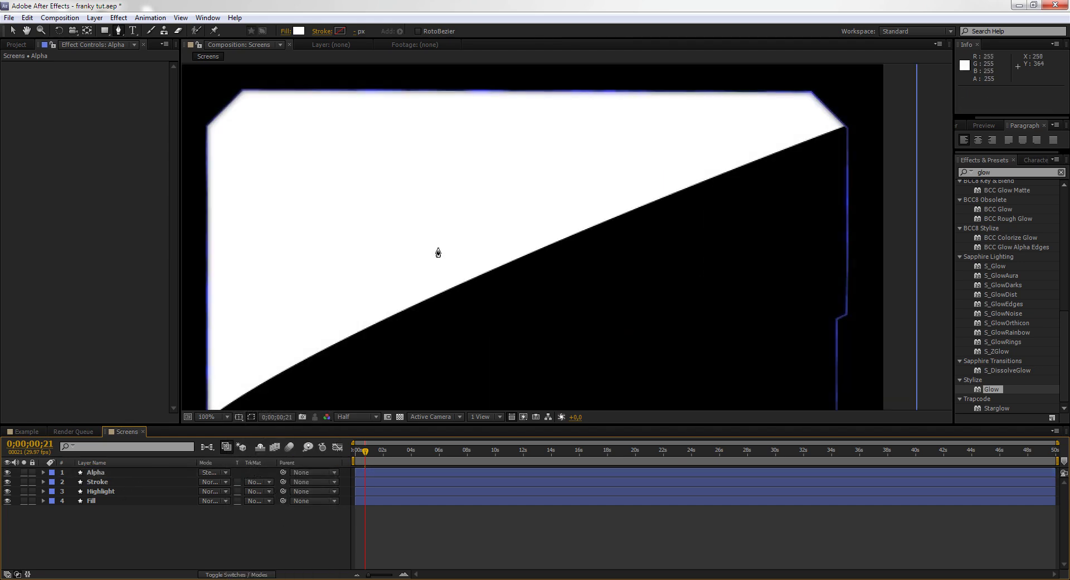
{"action": "key", "text": "v"}
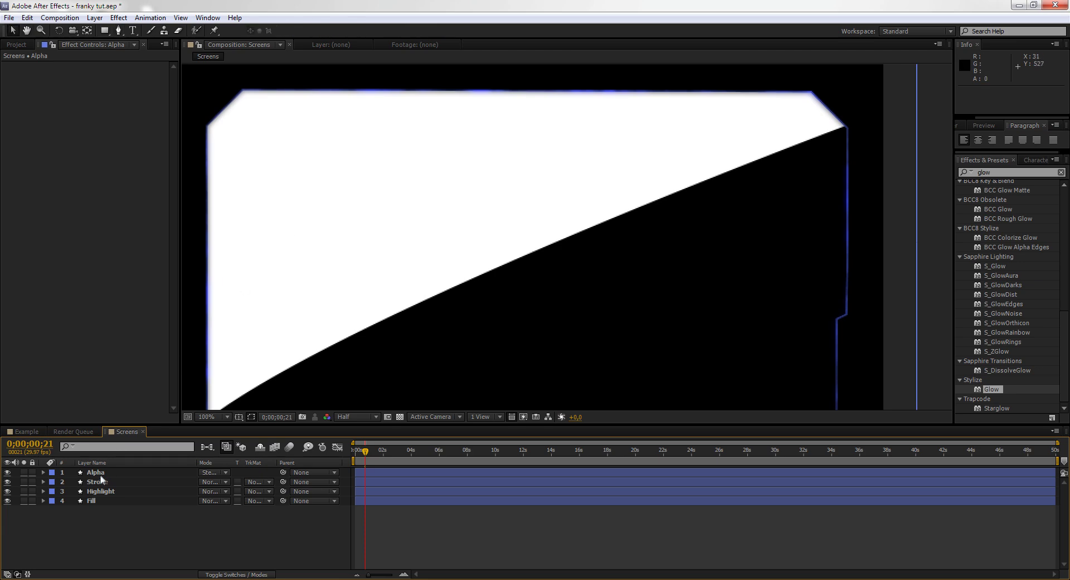
{"action": "mouse_move", "coordinate": [99, 474]}
{"action": "left_mouse_down"}
{"action": "mouse_move", "coordinate": [82, 472]}
{"action": "mouse_move", "coordinate": [99, 483]}
{"action": "left_mouse_up"}
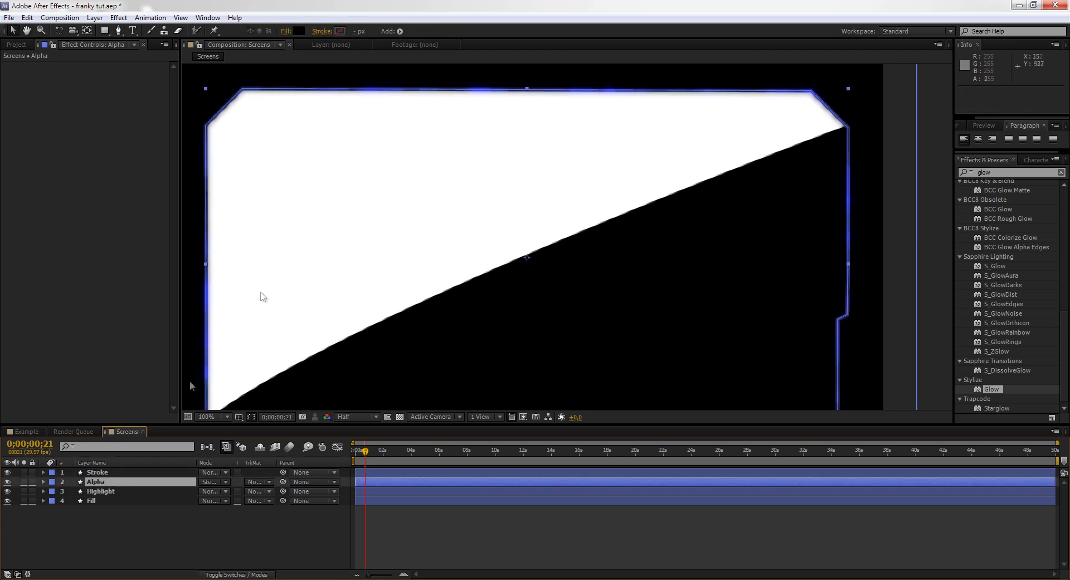
{"action": "scroll", "coordinate": [342, 265], "scroll_direction": "down", "scroll_amount": 2}
{"action": "scroll", "coordinate": [341, 266], "scroll_direction": "up", "scroll_amount": 2}
{"action": "left_click", "coordinate": [132, 530]}
{"action": "scroll", "coordinate": [454, 191], "scroll_direction": "down", "scroll_amount": 2}
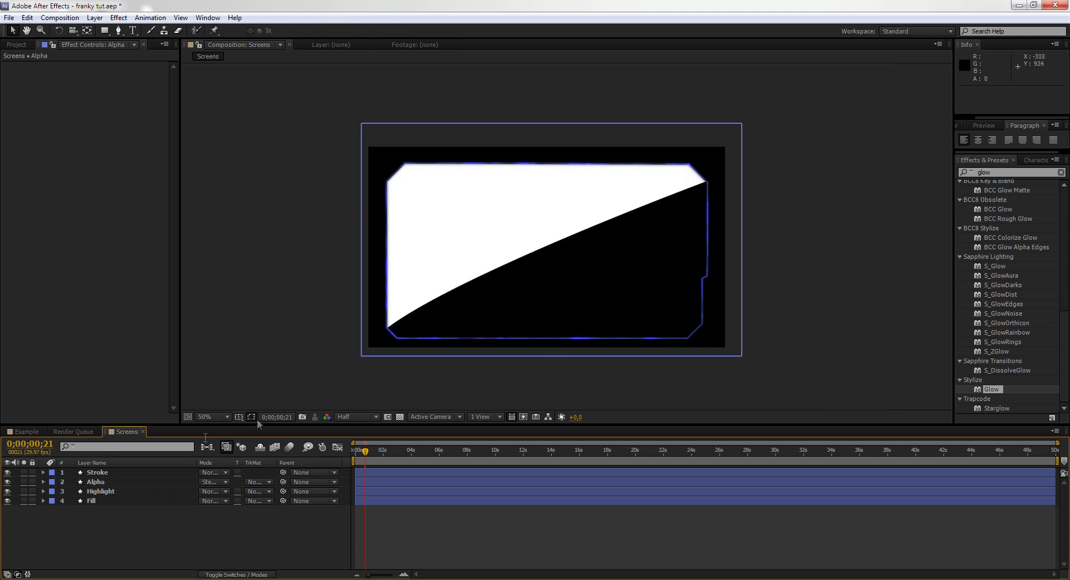
- Set the Highlight layer's opacity to 10% and save the project
{"action": "left_click", "coordinate": [122, 490]}
{"action": "key", "text": "t"}
{"action": "left_click", "coordinate": [214, 500]}
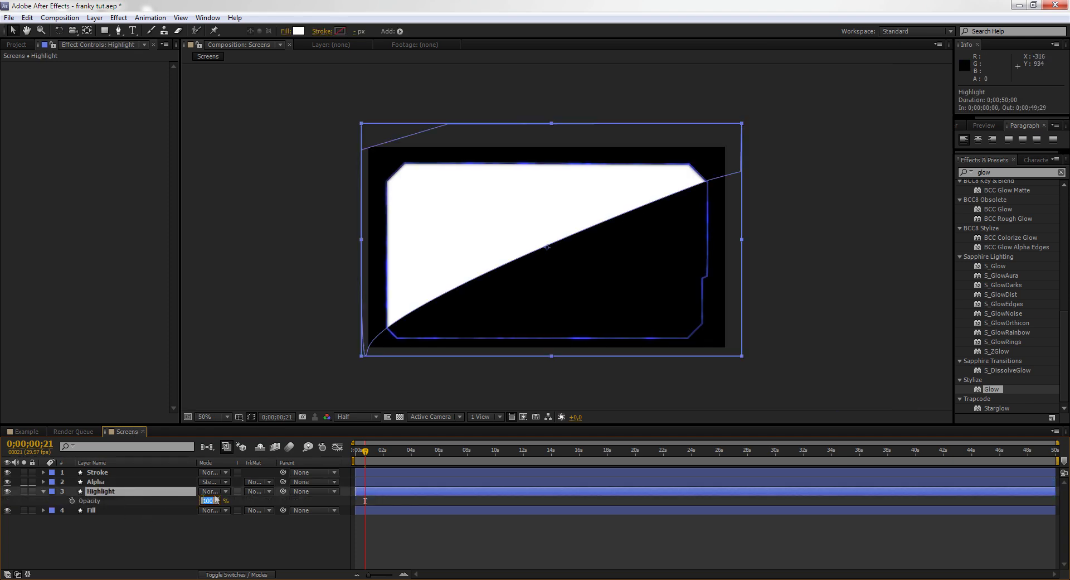
{"action": "type", "text": "10"}
{"action": "key", "text": "Return"}
{"action": "left_click", "coordinate": [213, 518]}
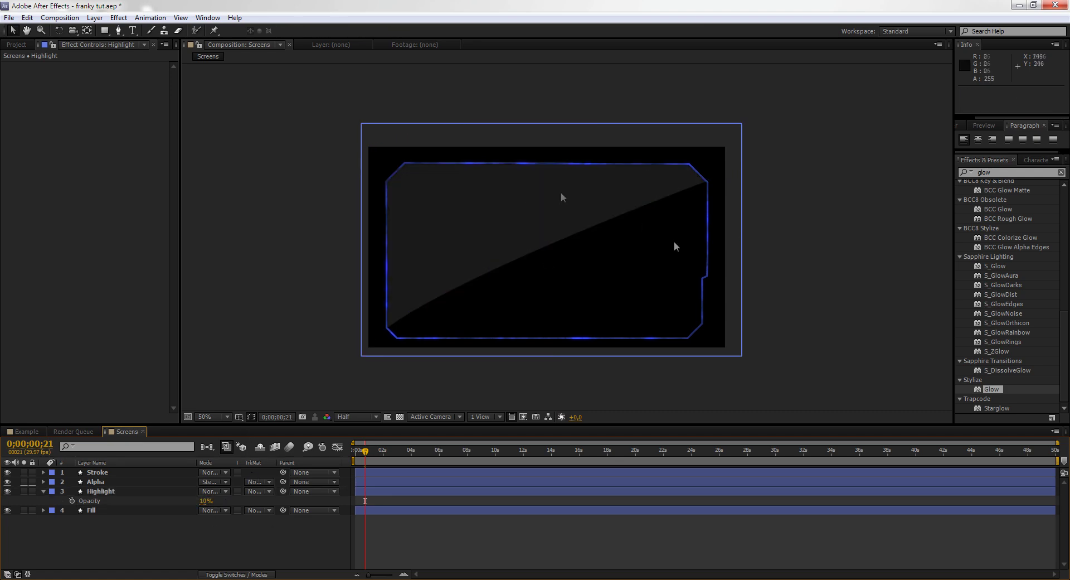
{"action": "scroll", "coordinate": [684, 242], "scroll_direction": "up", "scroll_amount": 1}
{"action": "scroll", "coordinate": [683, 243], "scroll_direction": "down", "scroll_amount": 1}
{"action": "key", "text": "ctrl+s"}
- Scrub through the Example composition to review its screens, and return to the Screens composition
{"action": "left_click", "coordinate": [15, 44]}
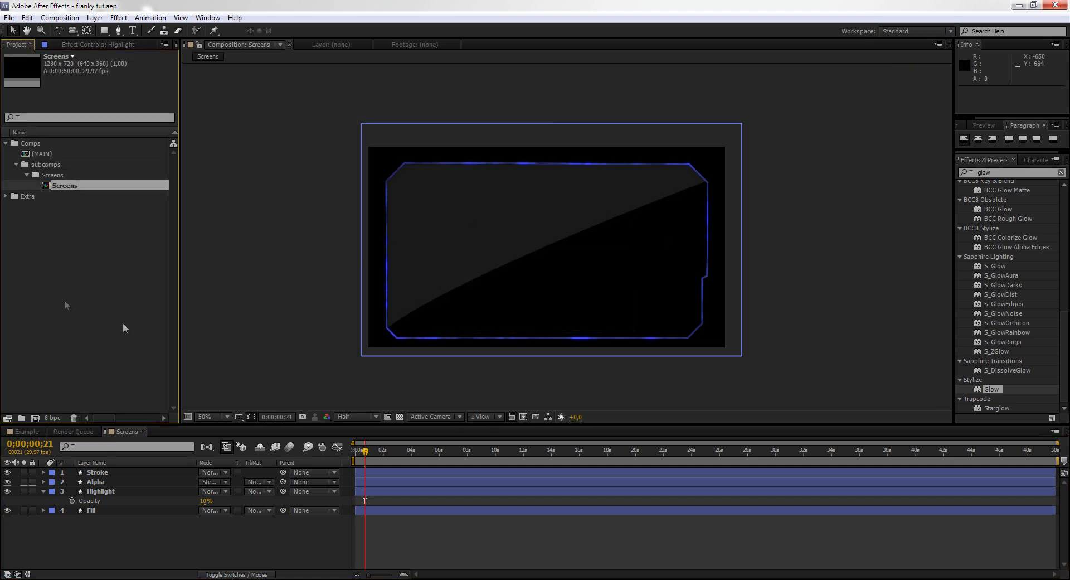
{"action": "left_click", "coordinate": [25, 431]}
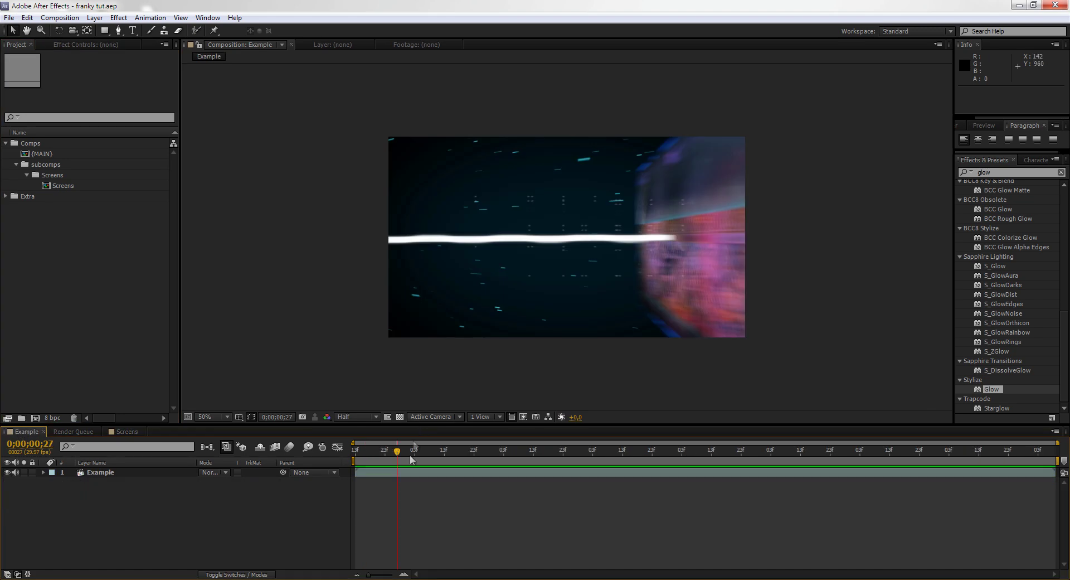
{"action": "left_click_drag", "start_coordinate": [412, 459], "coordinate": [438, 450]}
{"action": "left_click", "coordinate": [124, 431]}
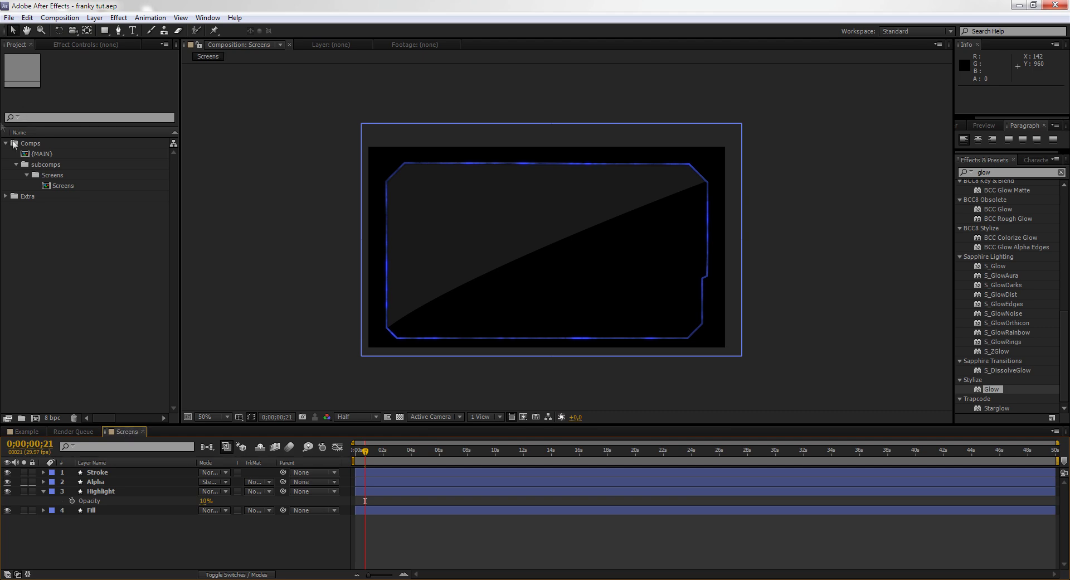
- Collapse the Highlight layer and duplicate the Screens composition twice in the project's Screens folder
{"action": "left_click", "coordinate": [44, 491]}
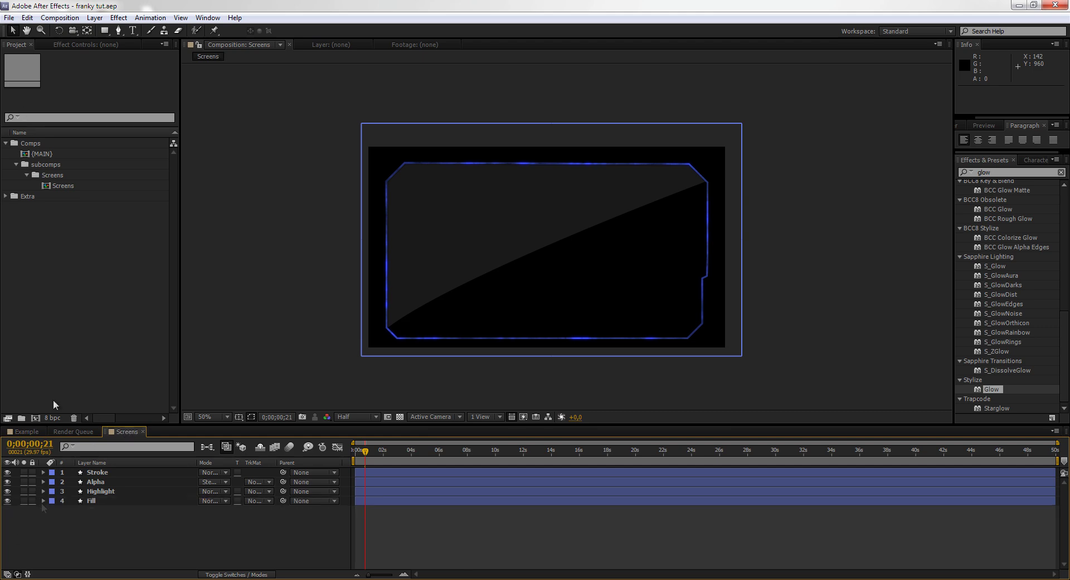
{"action": "left_click", "coordinate": [64, 185]}
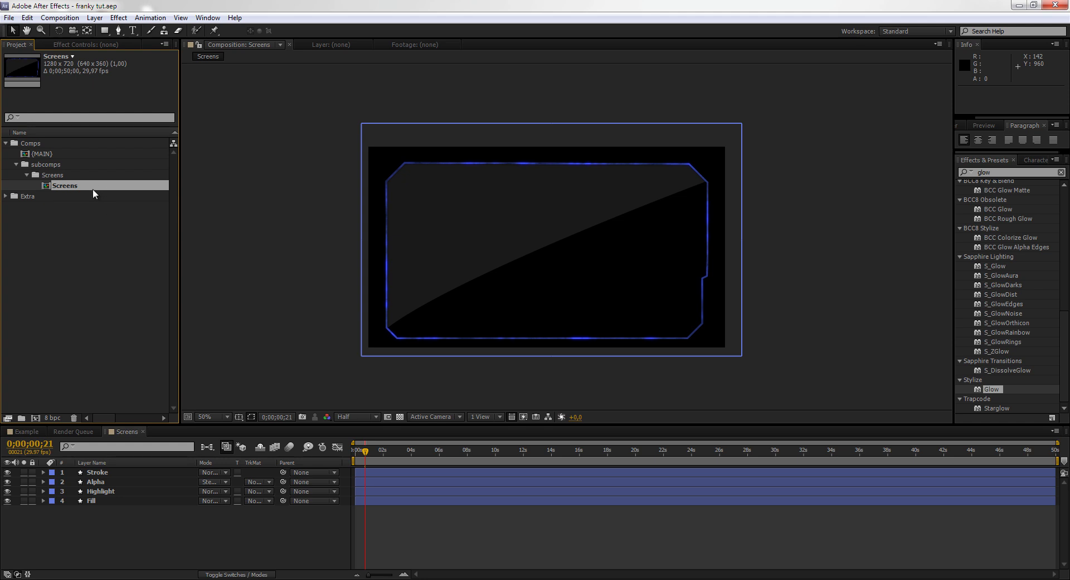
{"action": "key", "text": "ctrl+d"}
{"action": "key", "text": "ctrl+d"}
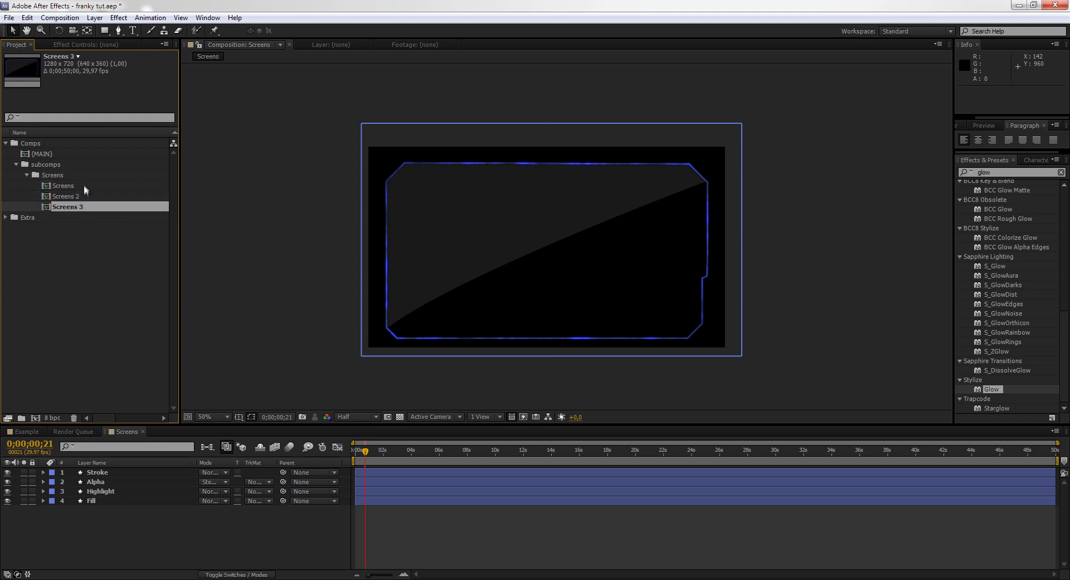
- Duplicate the Screens 3 composition once more in the project's Screens folder
{"action": "key", "text": "ctrl+d"}
{"action": "left_click", "coordinate": [59, 292]}
{"action": "left_click", "coordinate": [68, 186]}
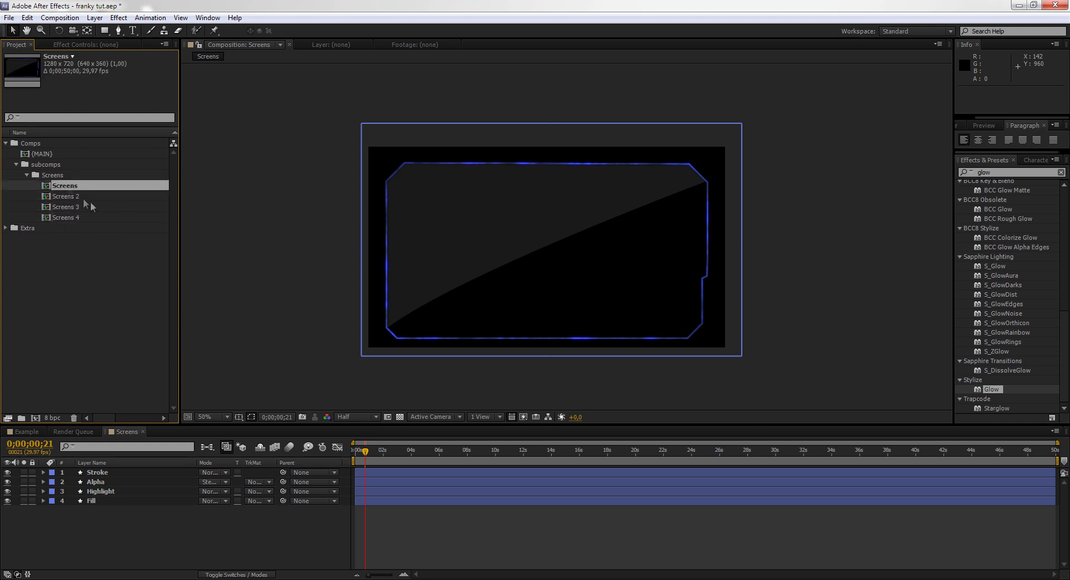
{"action": "left_click", "coordinate": [87, 198]}
{"action": "left_click", "coordinate": [76, 207]}
{"action": "left_click", "coordinate": [74, 214]}
{"action": "left_click", "coordinate": [96, 382]}
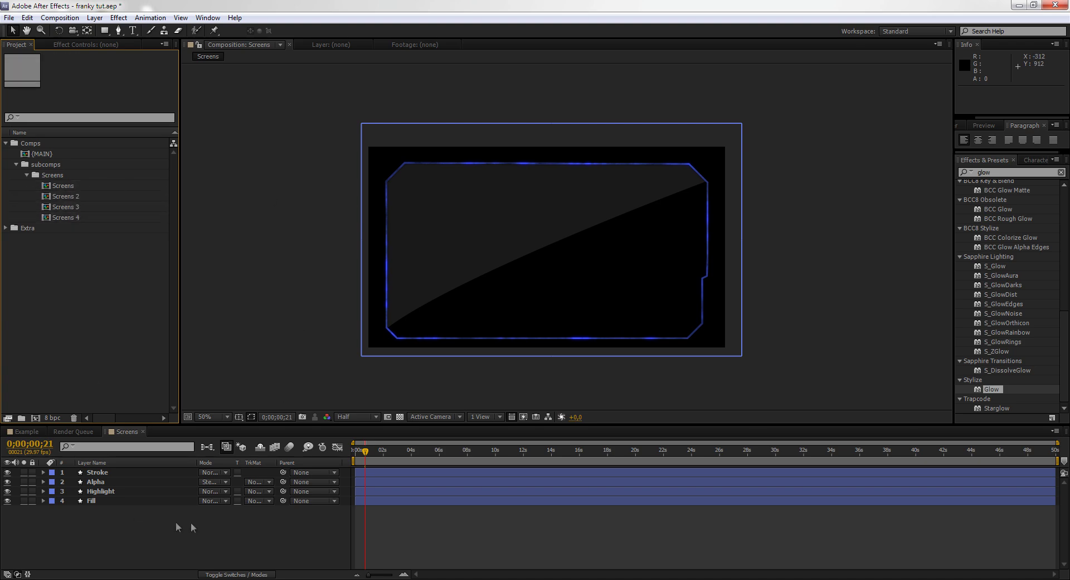
- Close the Screens composition and open the empty {MAIN} composition
{"action": "left_click", "coordinate": [142, 431]}
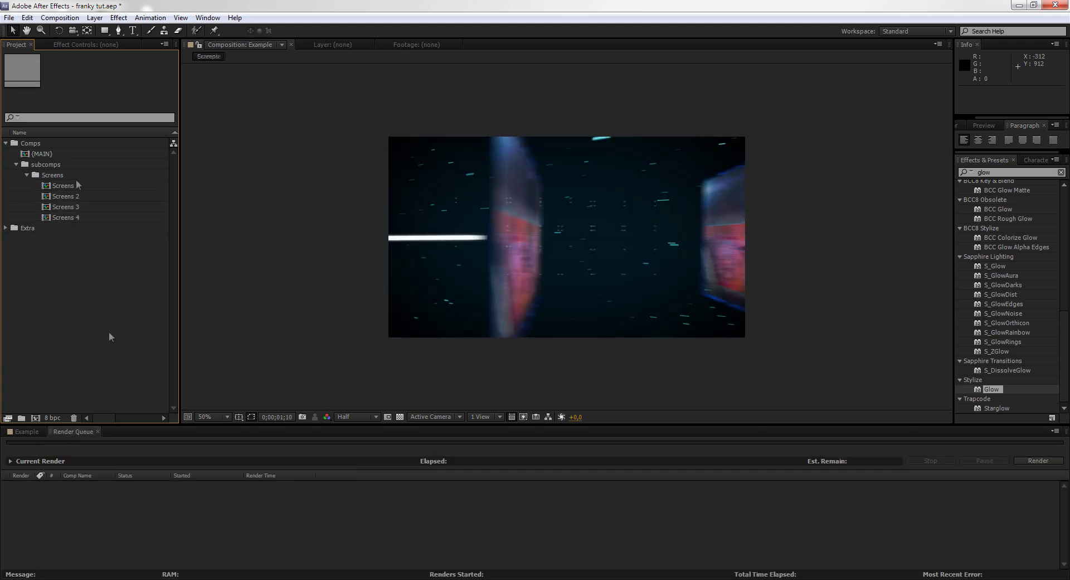
{"action": "left_click", "coordinate": [16, 164]}
{"action": "double_click", "coordinate": [43, 156]}
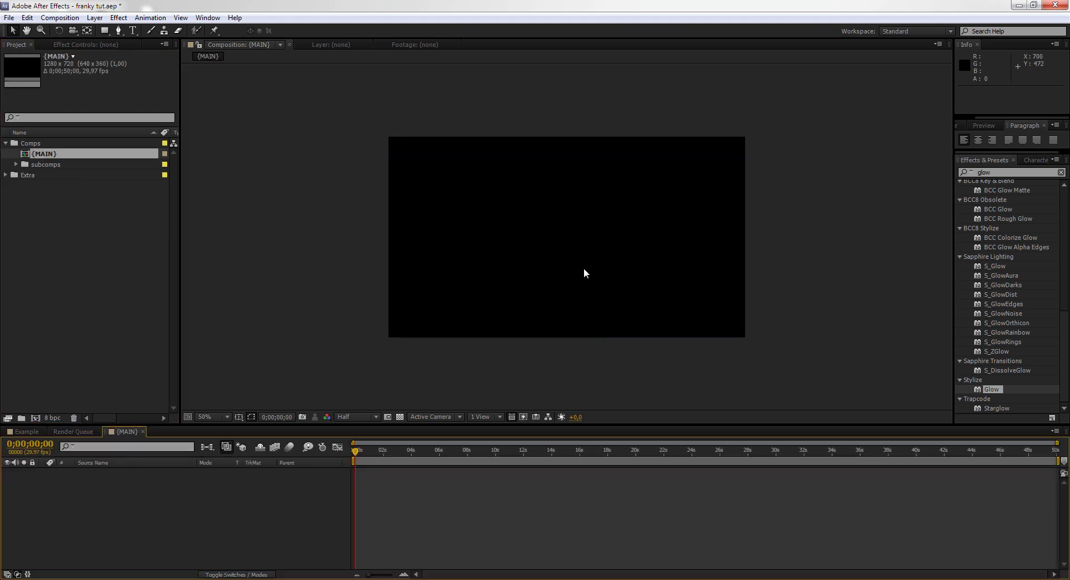
{"action": "left_click", "coordinate": [16, 164]}
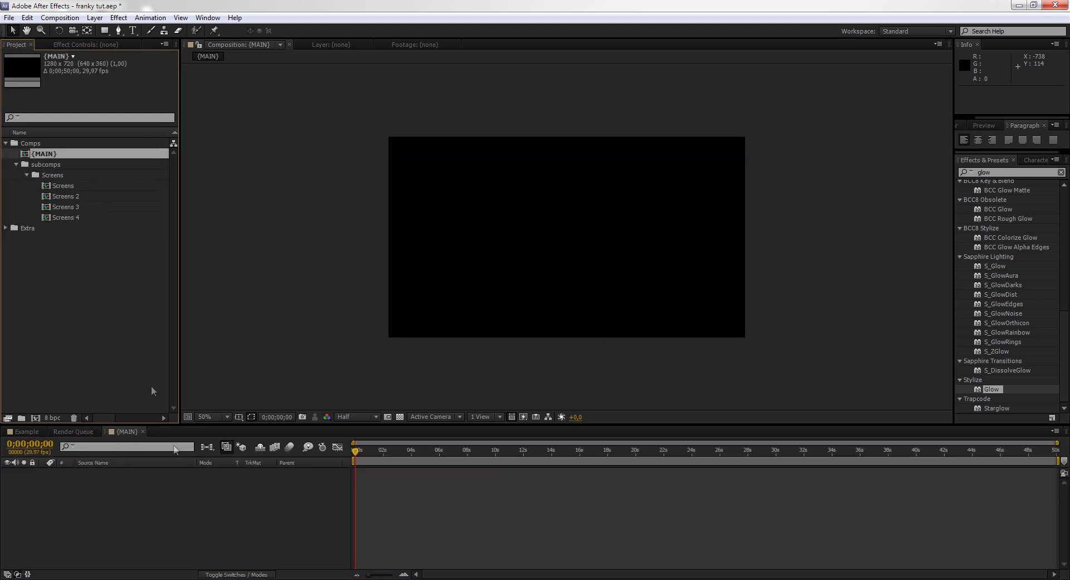
- Start a new camera in {MAIN}, set as a Two-Node Camera with the 35mm preset kept
{"action": "left_click", "coordinate": [245, 529]}
{"action": "right_click", "coordinate": [171, 503]}
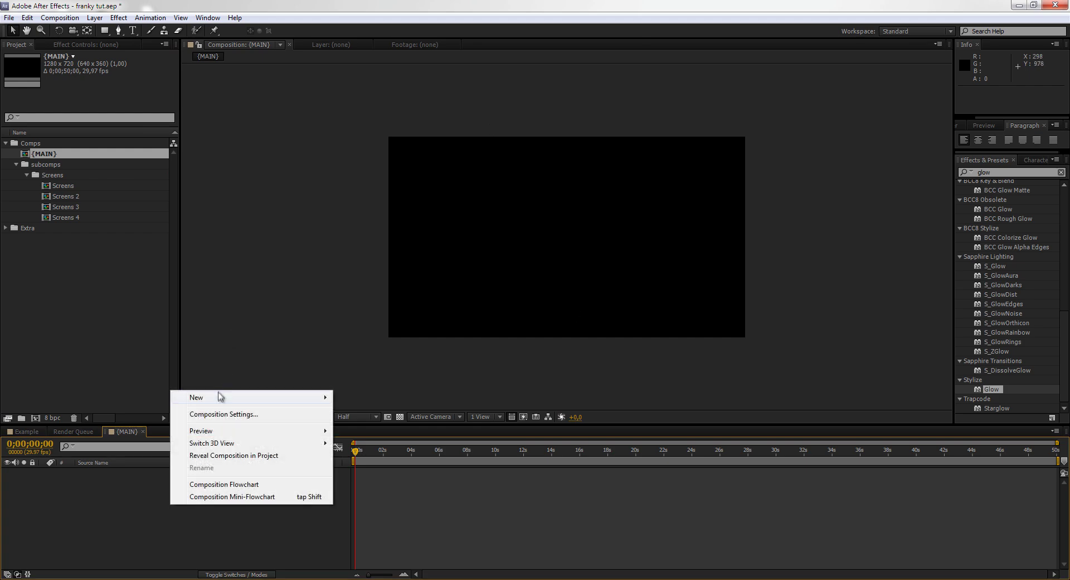
{"action": "mouse_move", "coordinate": [220, 397]}
{"action": "left_click", "coordinate": [364, 449]}
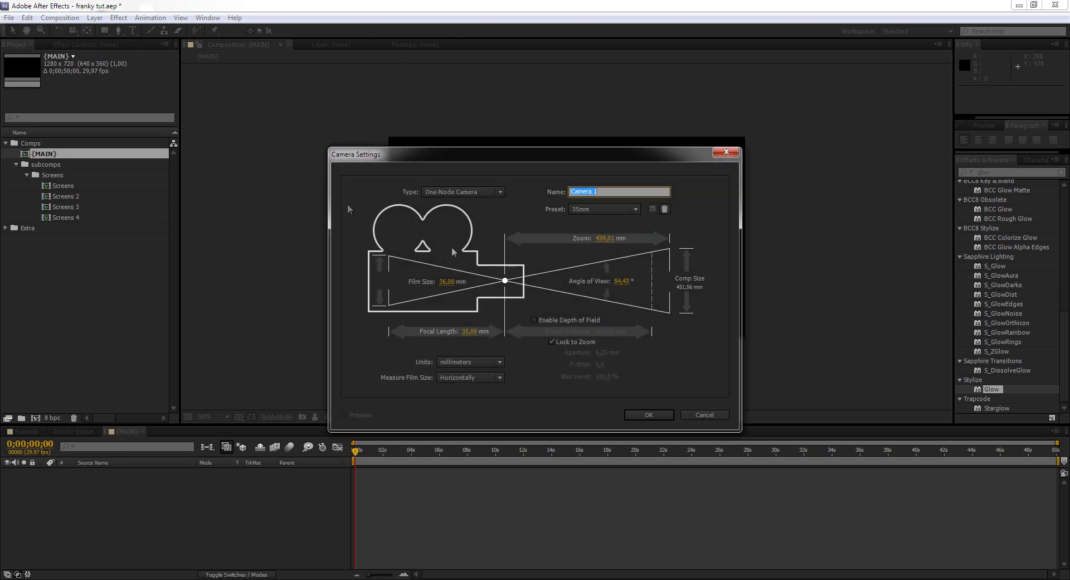
{"action": "left_click", "coordinate": [504, 193]}
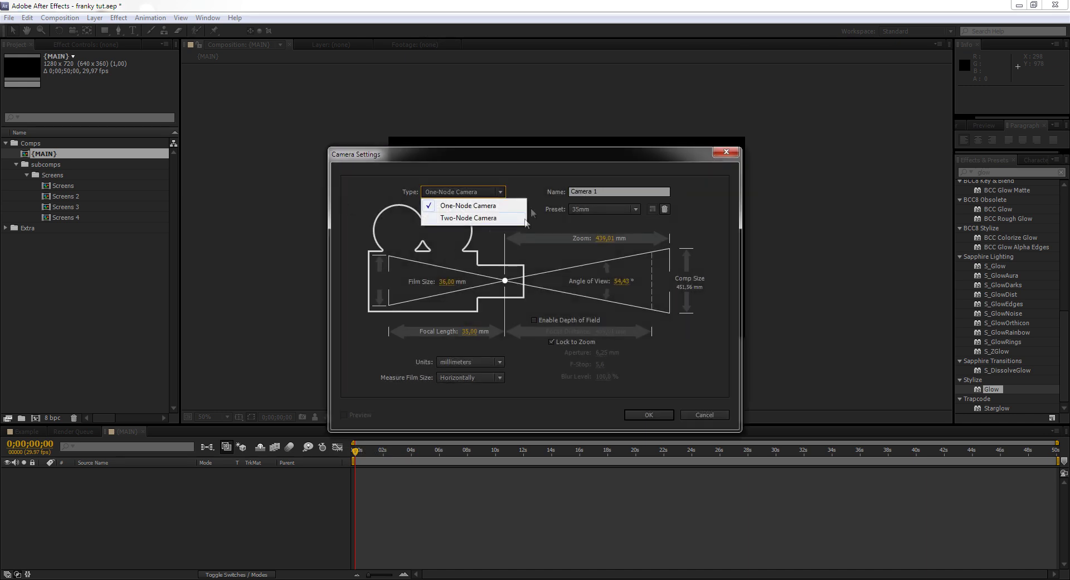
{"action": "left_click", "coordinate": [471, 217]}
{"action": "double_click", "coordinate": [621, 189]}
{"action": "left_click", "coordinate": [604, 209]}
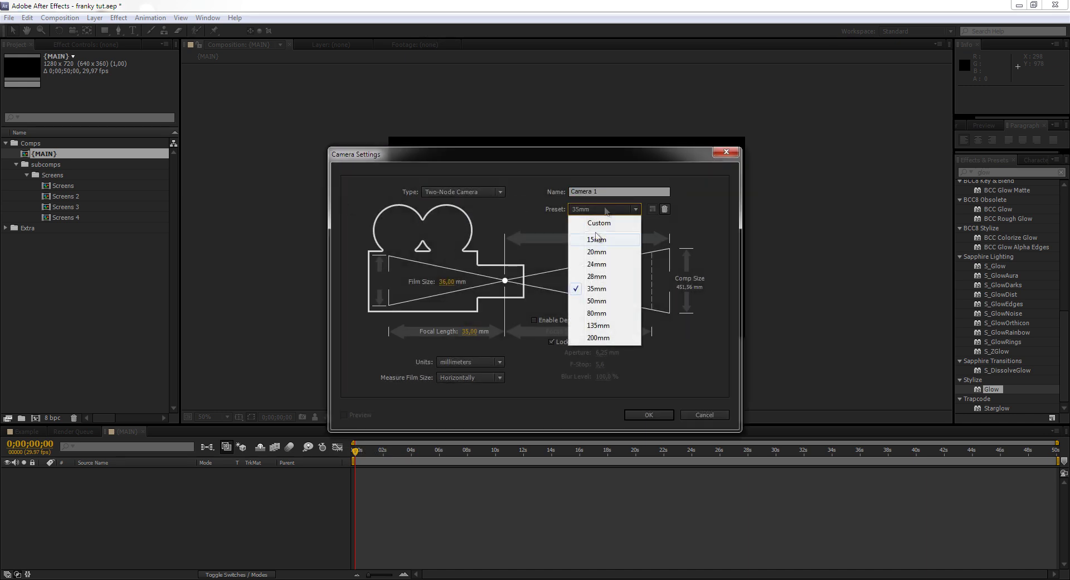
{"action": "left_click", "coordinate": [600, 209]}
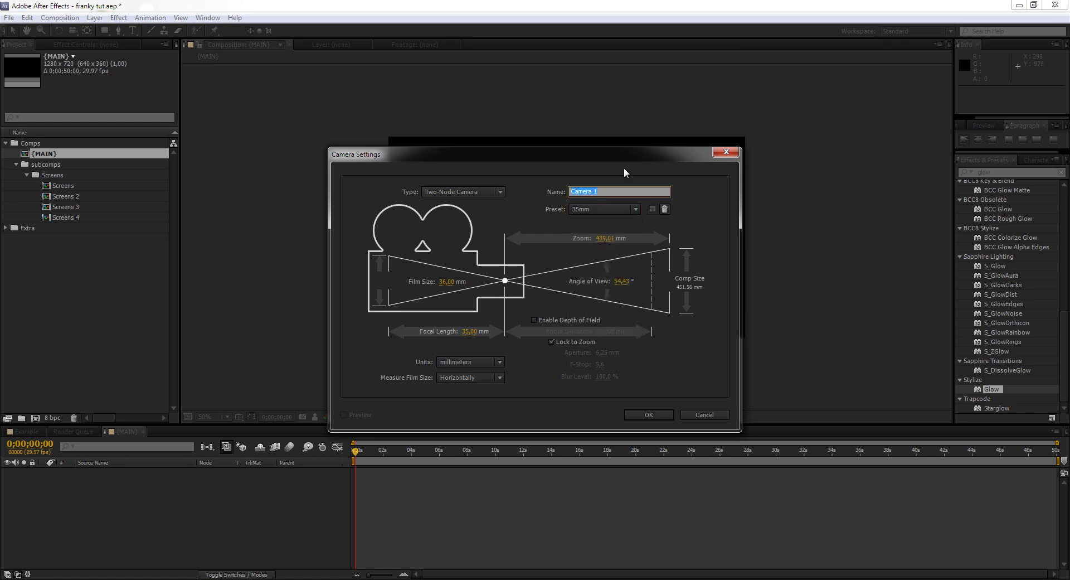
- Name the camera "Control {MAIN}" and create it, dismissing the 2D layer warning
{"action": "type", "text": "Camer"}
{"action": "key", "text": "ctrl+a"}
{"action": "key", "text": "BackSpace"}
{"action": "type", "text": "Control {MAIN}"}
{"action": "key", "text": "Return"}
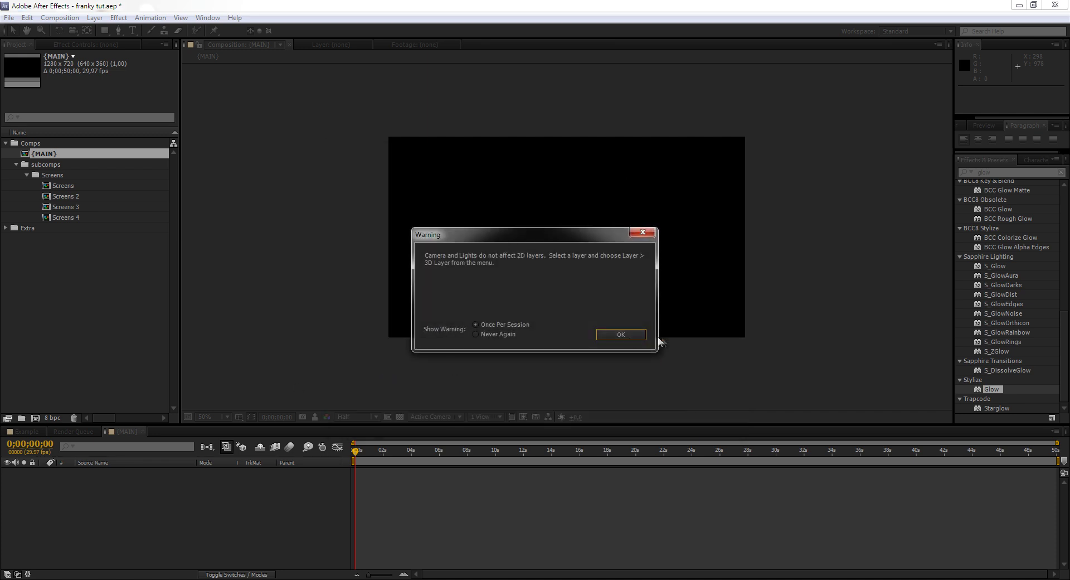
{"action": "left_click", "coordinate": [620, 334]}
- Add a null object to {MAIN} and rename it "Control"
{"action": "right_click", "coordinate": [179, 496]}
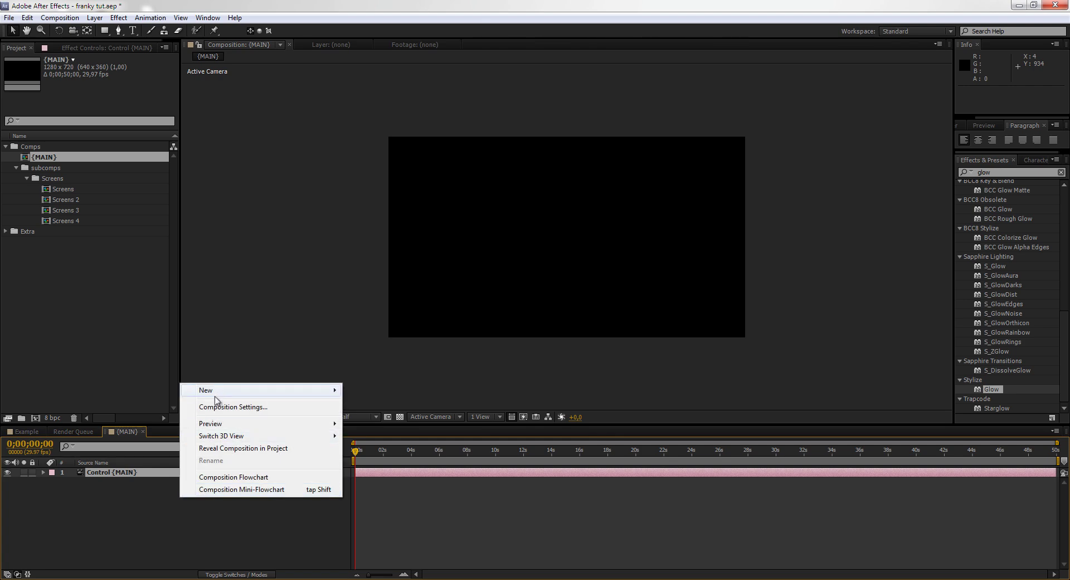
{"action": "mouse_move", "coordinate": [221, 397]}
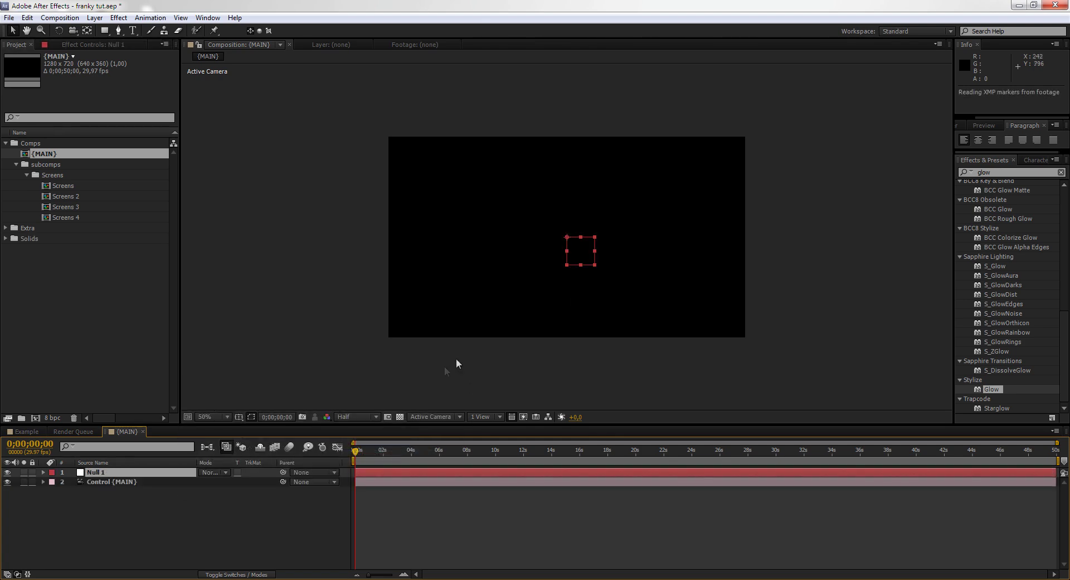
{"action": "key", "text": "Return"}
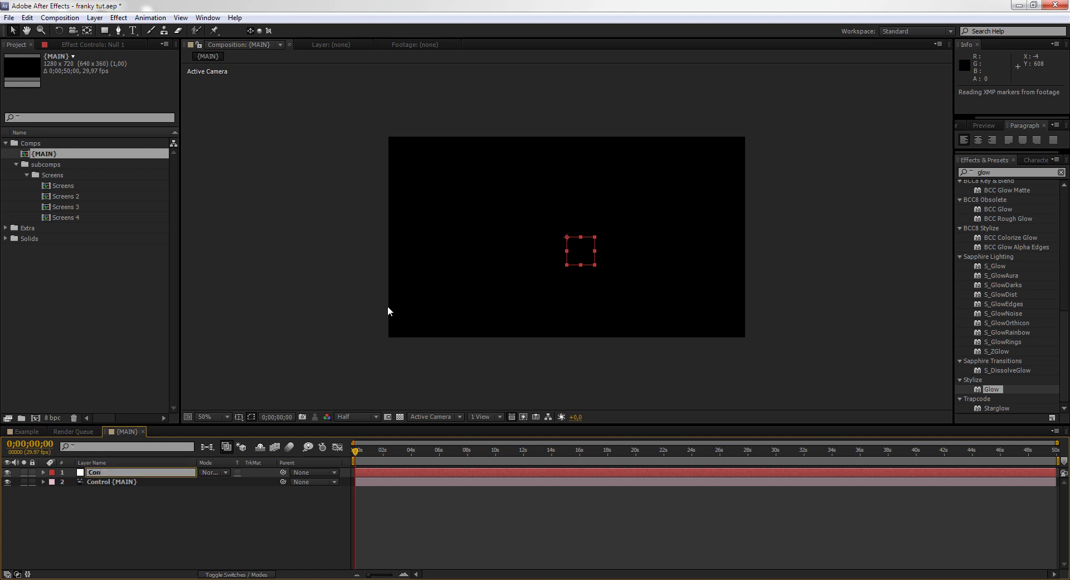
{"action": "type", "text": "Control"}
{"action": "key", "text": "Return"}
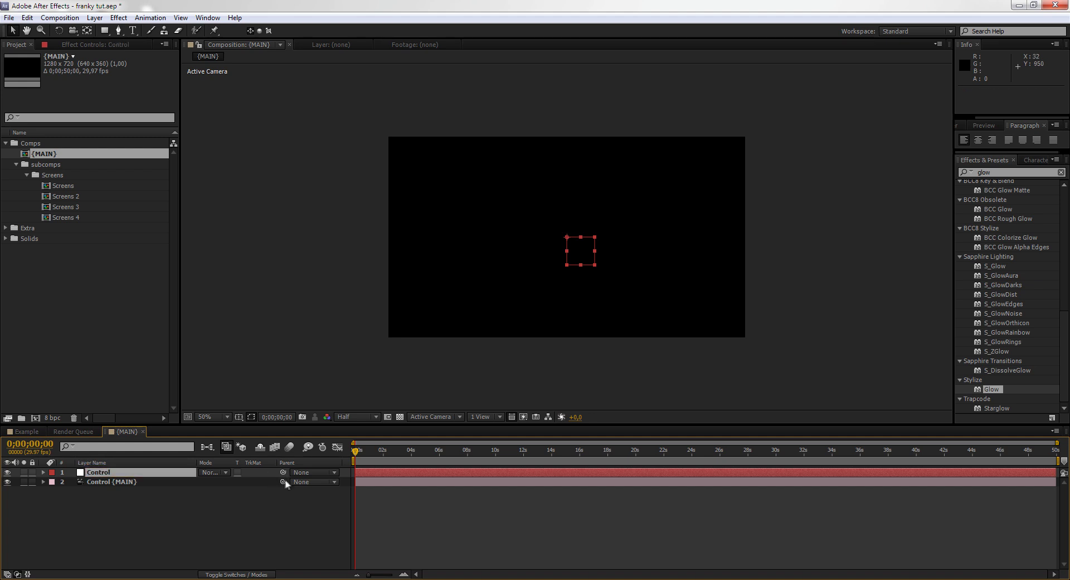
- Parent the camera to the Control null, make the null a 3D layer, and save the project
{"action": "left_click_drag", "start_coordinate": [283, 481], "coordinate": [88, 473]}
{"action": "key", "text": "F4"}
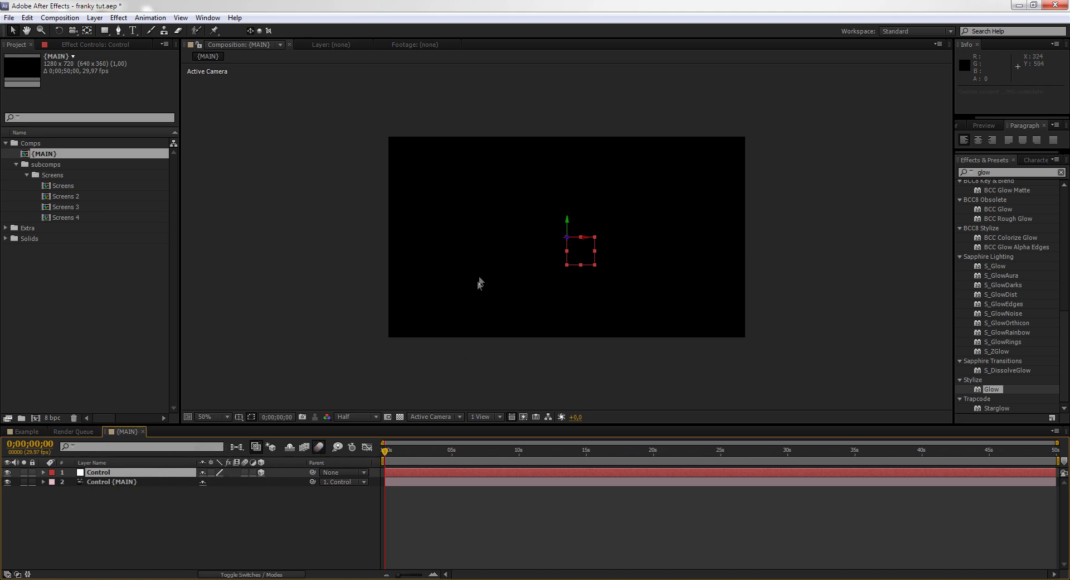
{"action": "key", "text": "ctrl+s"}
{"action": "scroll", "coordinate": [587, 247], "scroll_direction": "up", "scroll_amount": 1}
{"action": "key", "text": "space"}
{"action": "left_click_drag", "start_coordinate": [574, 248], "coordinate": [573, 234]}
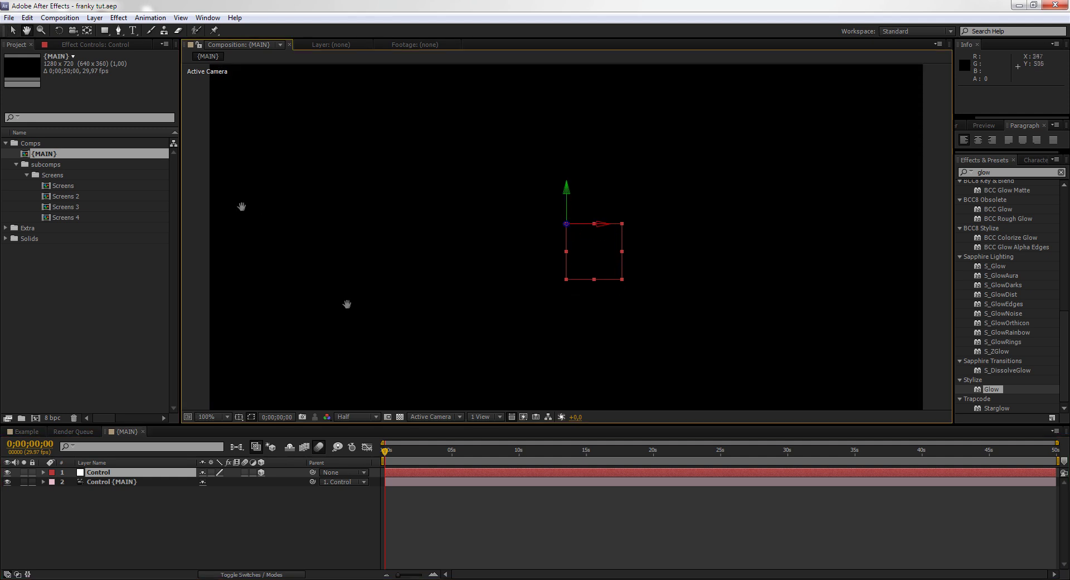
{"action": "scroll", "coordinate": [617, 213], "scroll_direction": "down", "scroll_amount": 1}
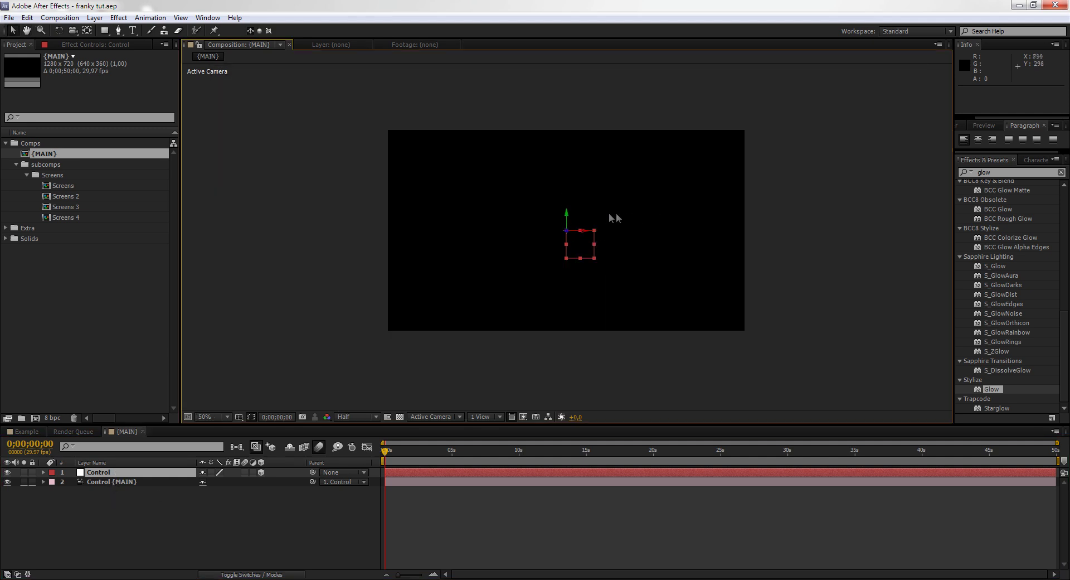
{"action": "scroll", "coordinate": [591, 221], "scroll_direction": "up", "scroll_amount": 1}
{"action": "key", "text": "space"}
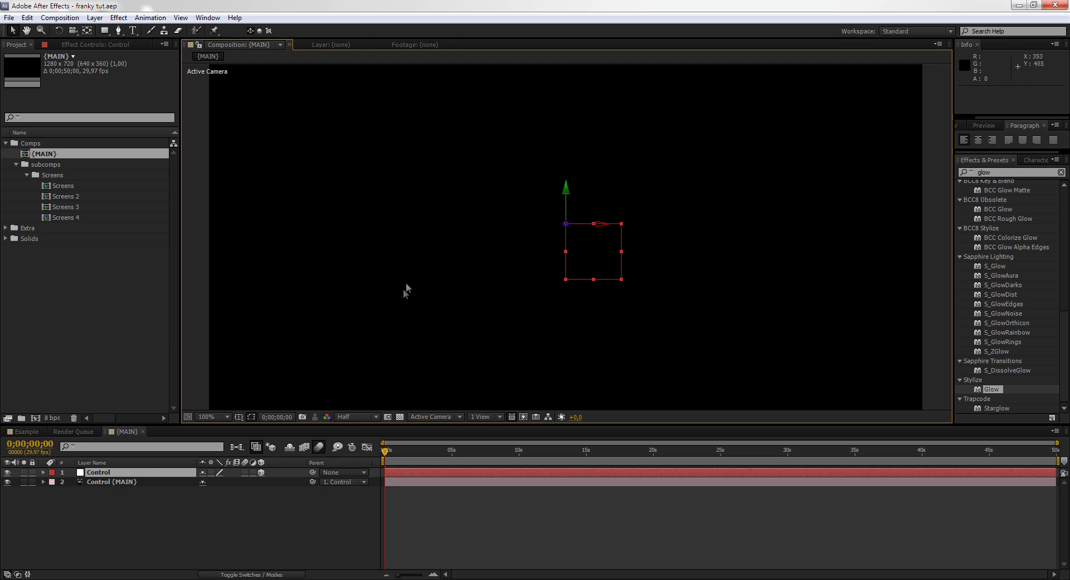
{"action": "key", "text": "comma"}
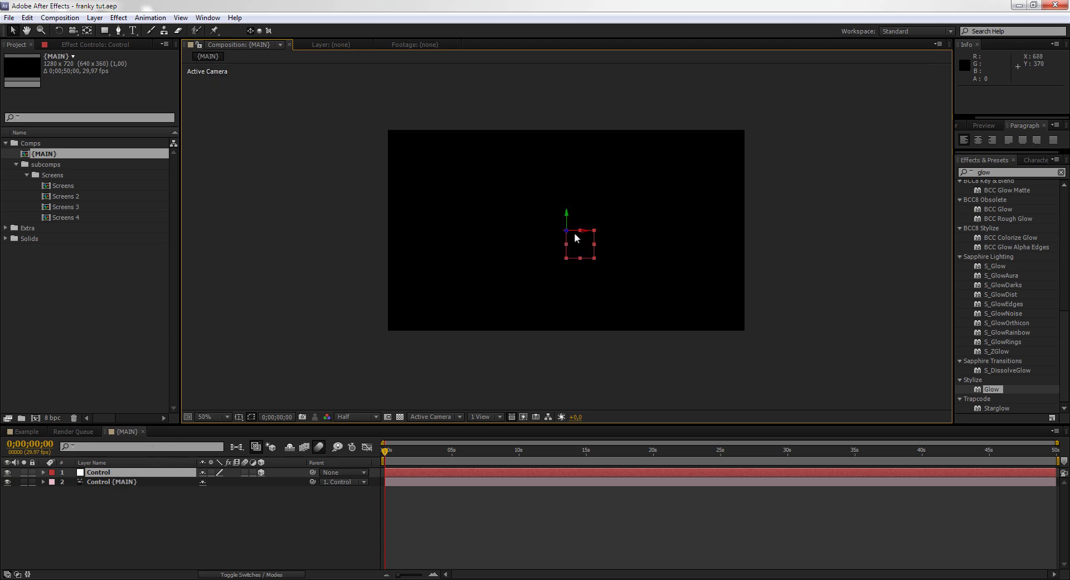
{"action": "key", "text": "period"}
{"action": "key", "text": "comma"}
{"action": "key", "text": "h"}
{"action": "left_click", "coordinate": [118, 537]}
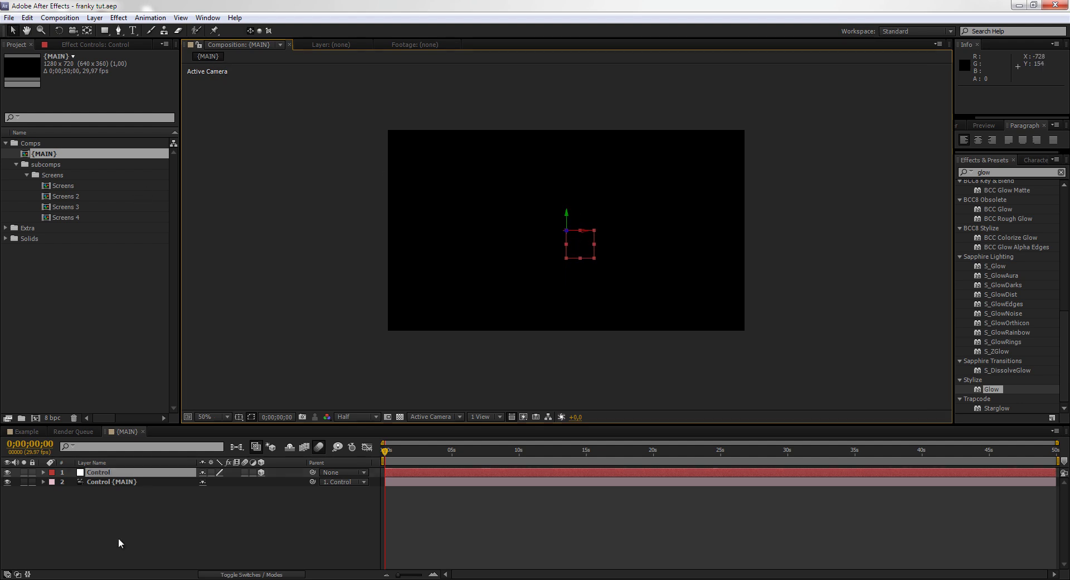
{"action": "left_click", "coordinate": [16, 165]}
{"action": "left_click", "coordinate": [16, 164]}
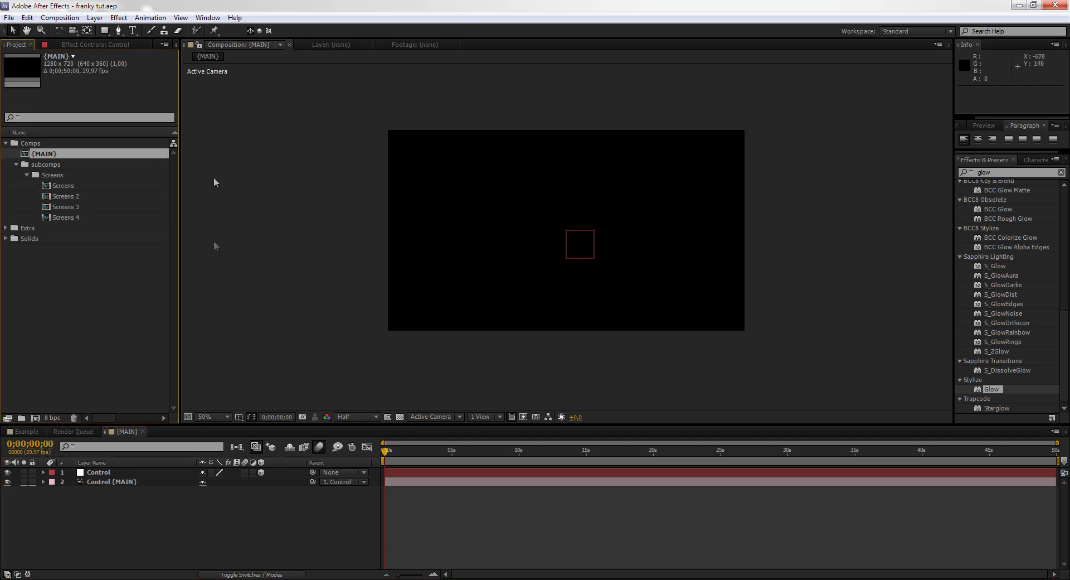
- Import the Mirai Nikki AMV video from the My Amvz folder in the Videos library
{"action": "left_click", "coordinate": [63, 187]}
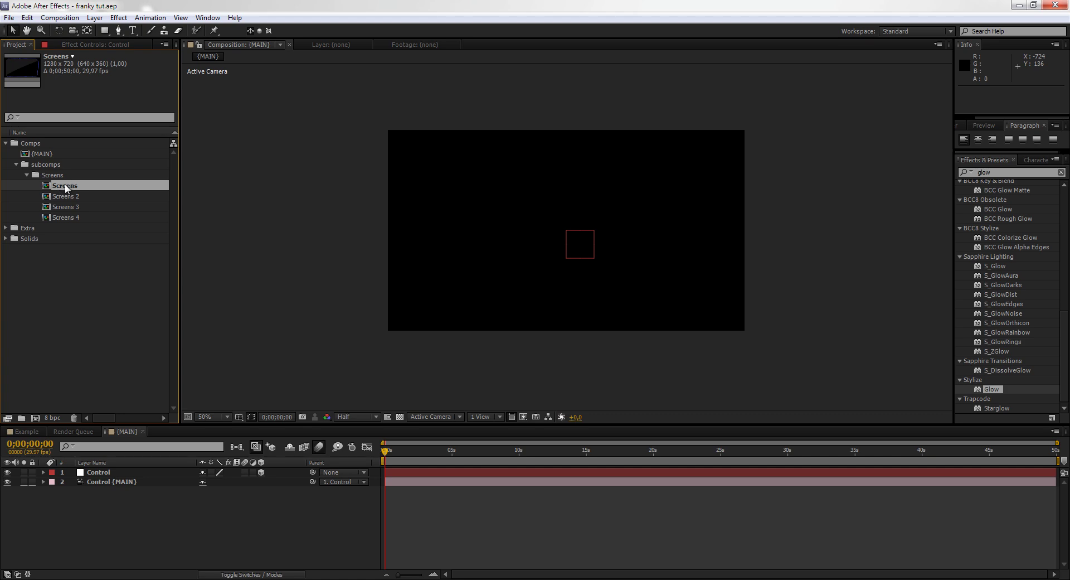
{"action": "double_click", "coordinate": [19, 339]}
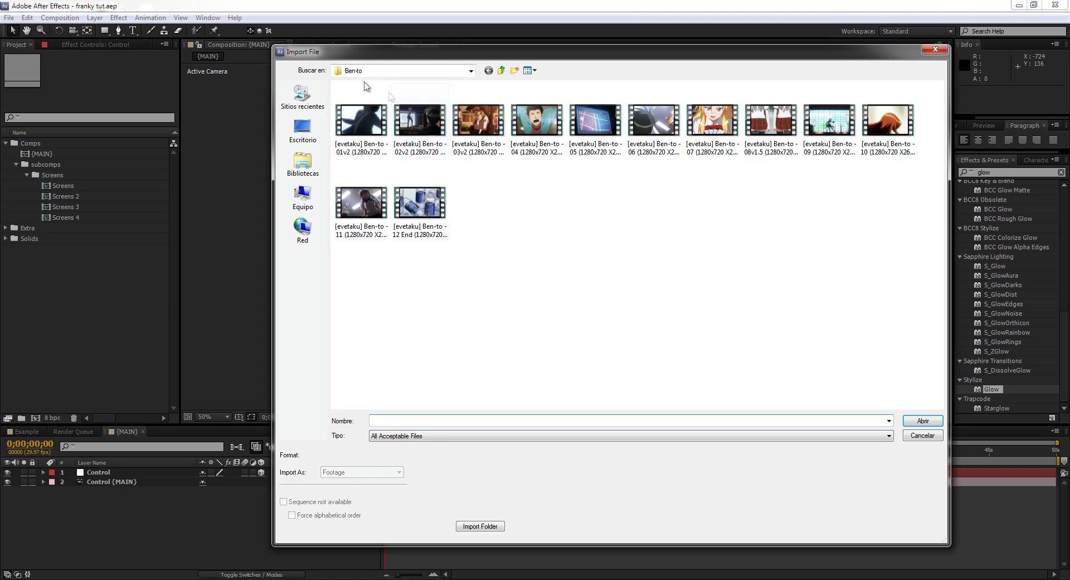
{"action": "left_click", "coordinate": [303, 164]}
{"action": "double_click", "coordinate": [726, 98]}
{"action": "scroll", "coordinate": [429, 285], "scroll_direction": "down", "scroll_amount": 5}
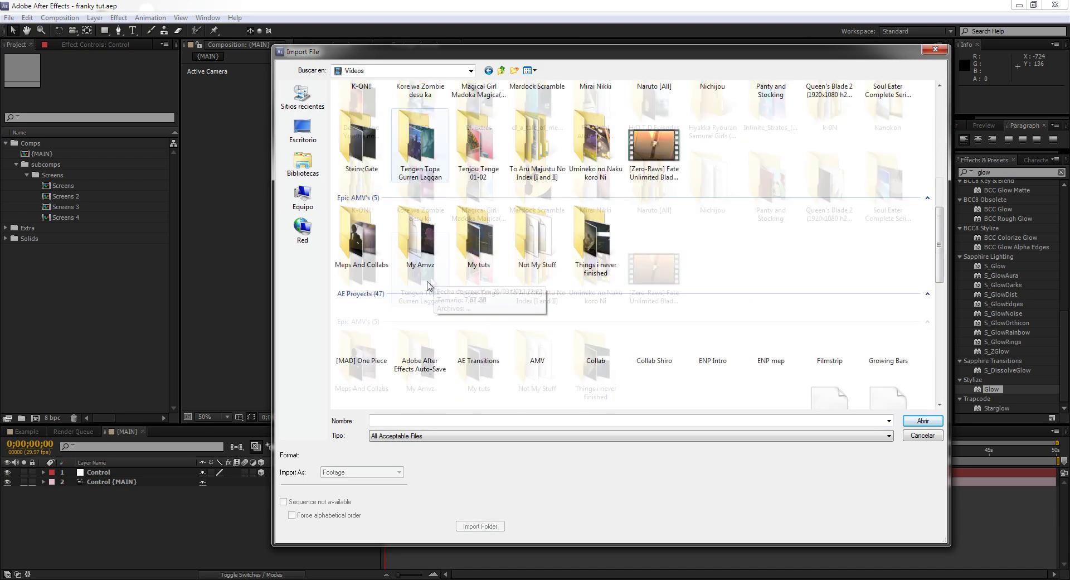
{"action": "double_click", "coordinate": [419, 245]}
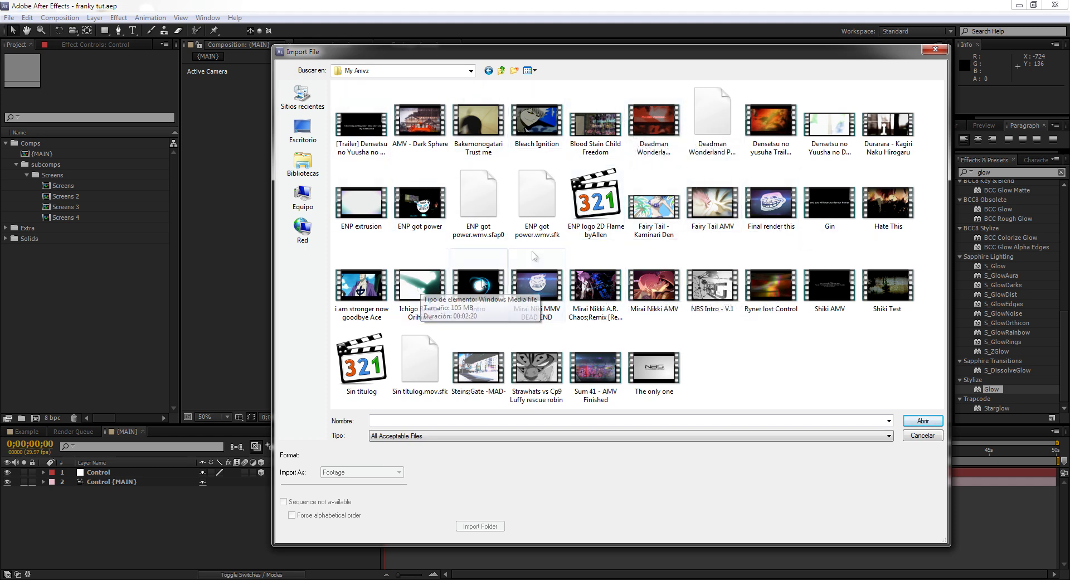
{"action": "double_click", "coordinate": [654, 285]}
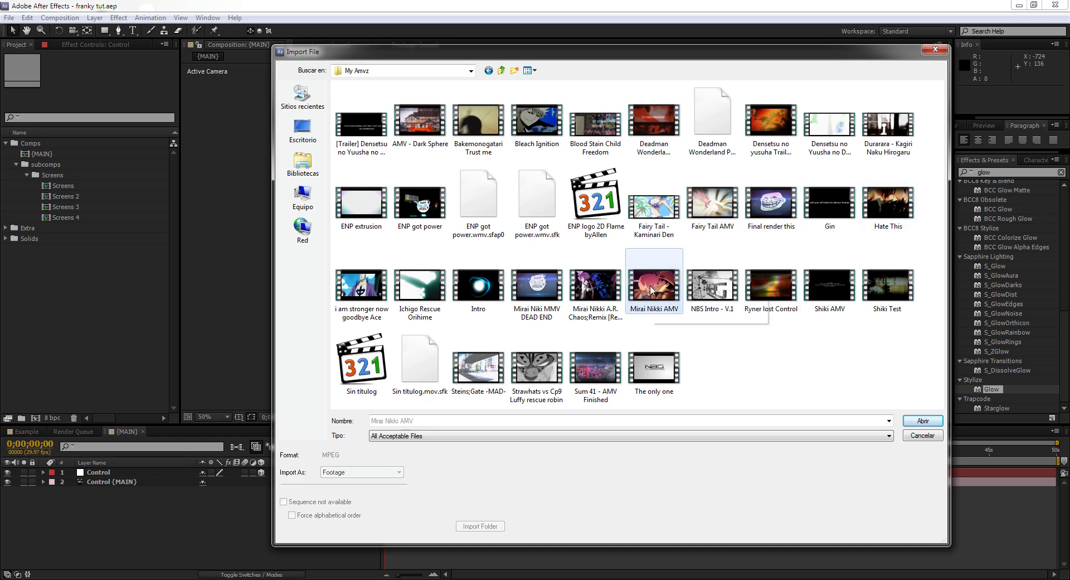
- Move the imported Mirai Nikki AMV.mp4 into the project's Extra folder and expand that folder
{"action": "left_click_drag", "start_coordinate": [42, 240], "coordinate": [30, 229]}
{"action": "left_click", "coordinate": [5, 228]}
{"action": "left_click", "coordinate": [47, 250]}
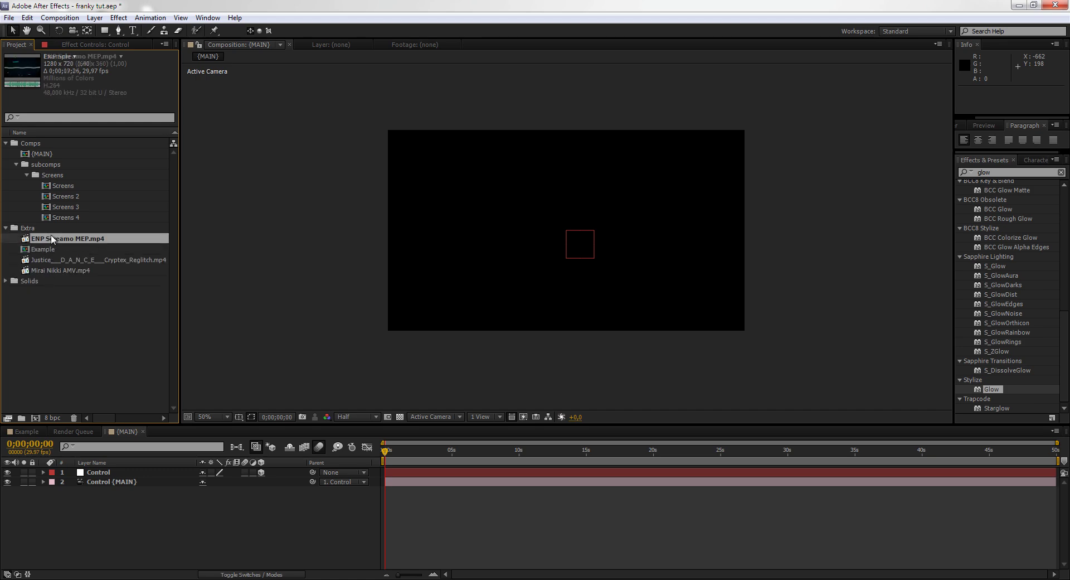
- Place Mirai Nikki AMV.mp4 in the Screens composition below Fill and set its track matte to Alpha Matte "Fill"
{"action": "left_click_drag", "start_coordinate": [55, 270], "coordinate": [63, 185]}
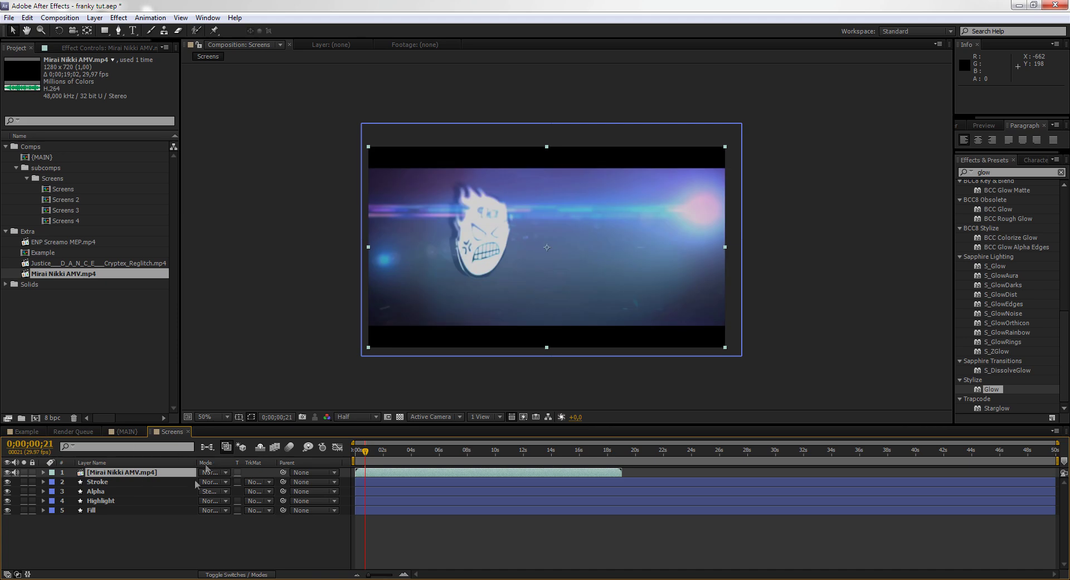
{"action": "left_click_drag", "start_coordinate": [155, 475], "coordinate": [11, 519]}
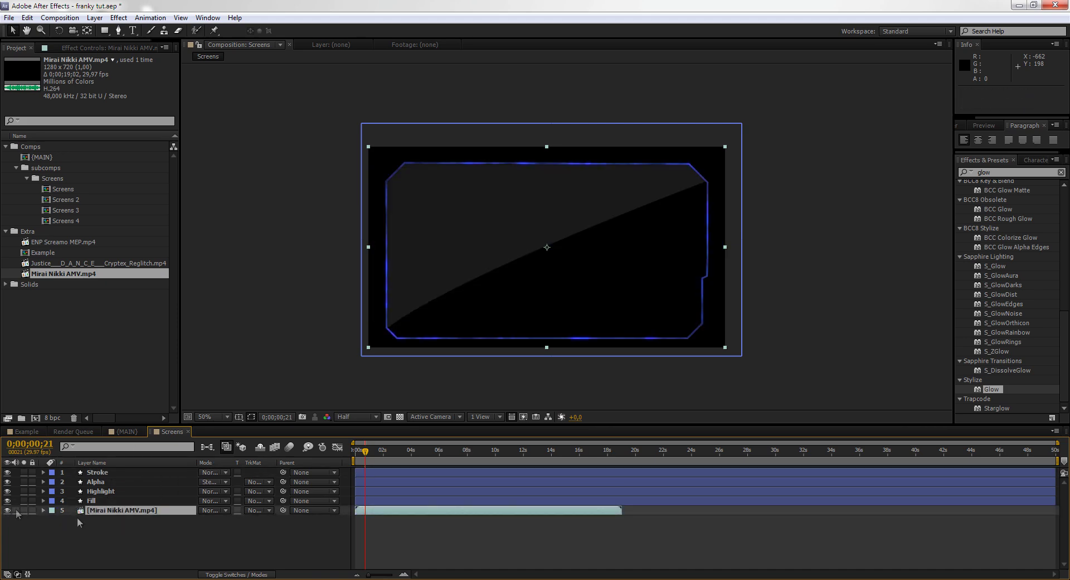
{"action": "left_click", "coordinate": [271, 510]}
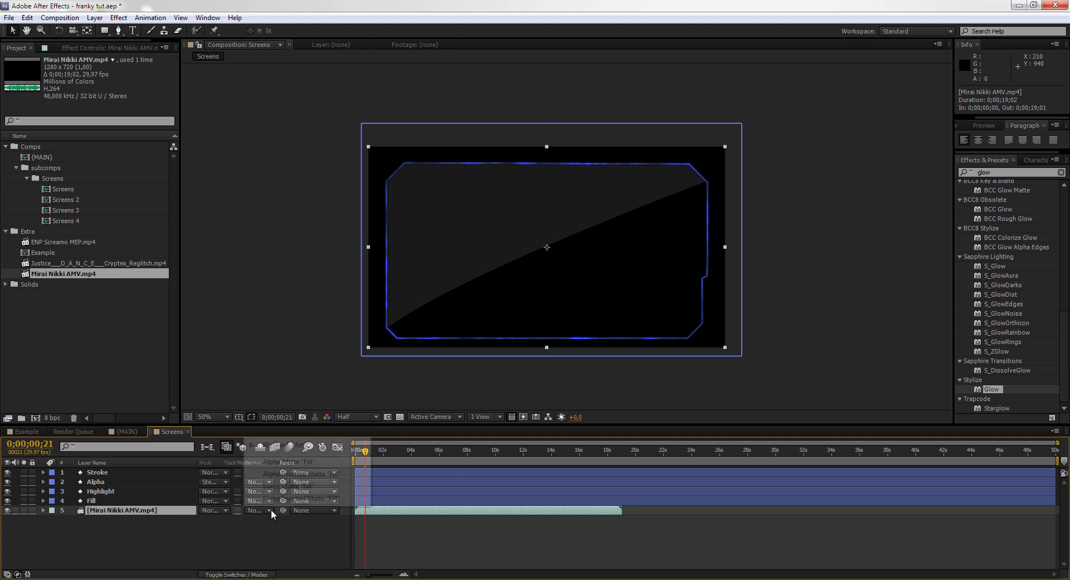
{"action": "left_click", "coordinate": [282, 461]}
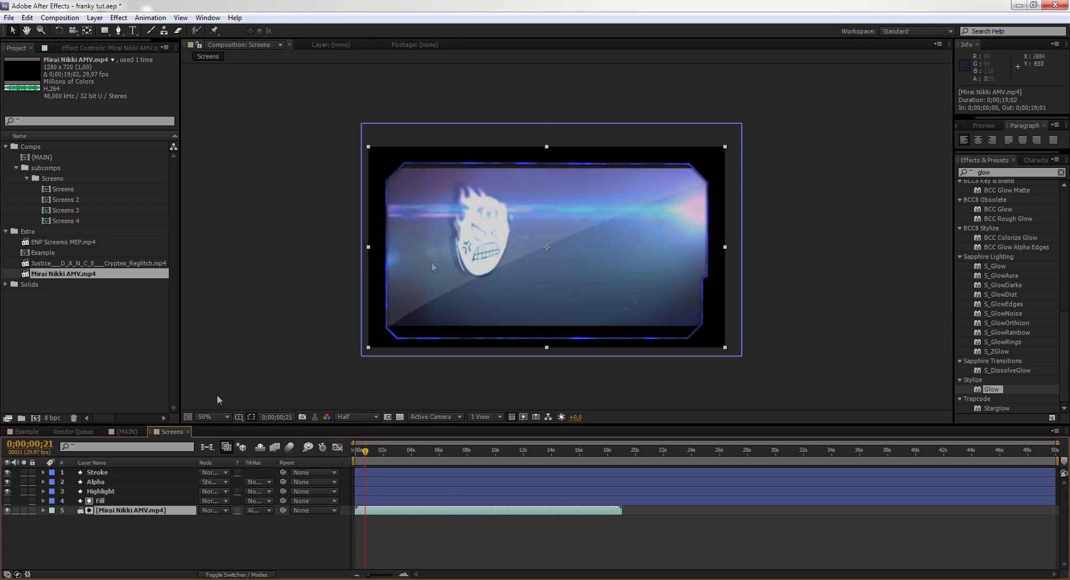
- Scale the Mirai Nikki AMV.mp4 layer to 91% width and 116.6% height to fill the screen frame, and check it at 0;00;04;16
{"action": "key", "text": "s"}
{"action": "left_click_drag", "start_coordinate": [241, 524], "coordinate": [236, 524]}
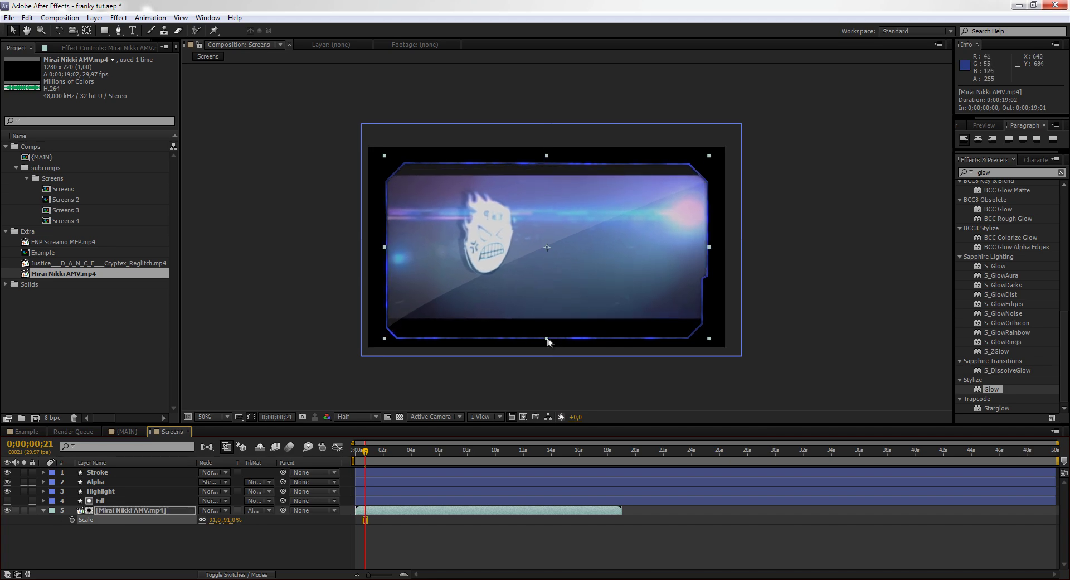
{"action": "left_click_drag", "start_coordinate": [547, 339], "coordinate": [546, 360]}
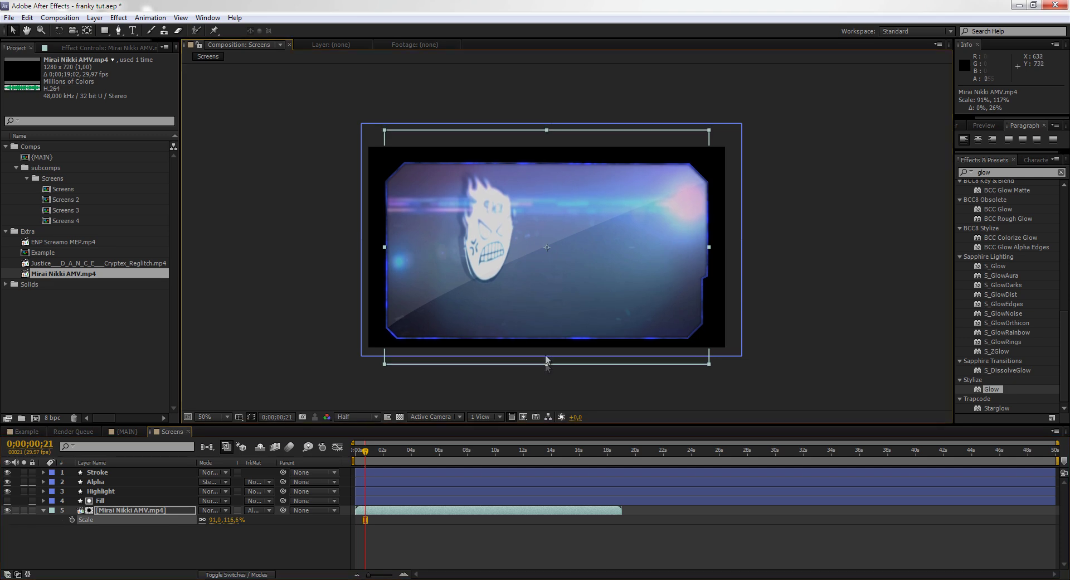
{"action": "left_click_drag", "start_coordinate": [365, 453], "coordinate": [418, 453]}
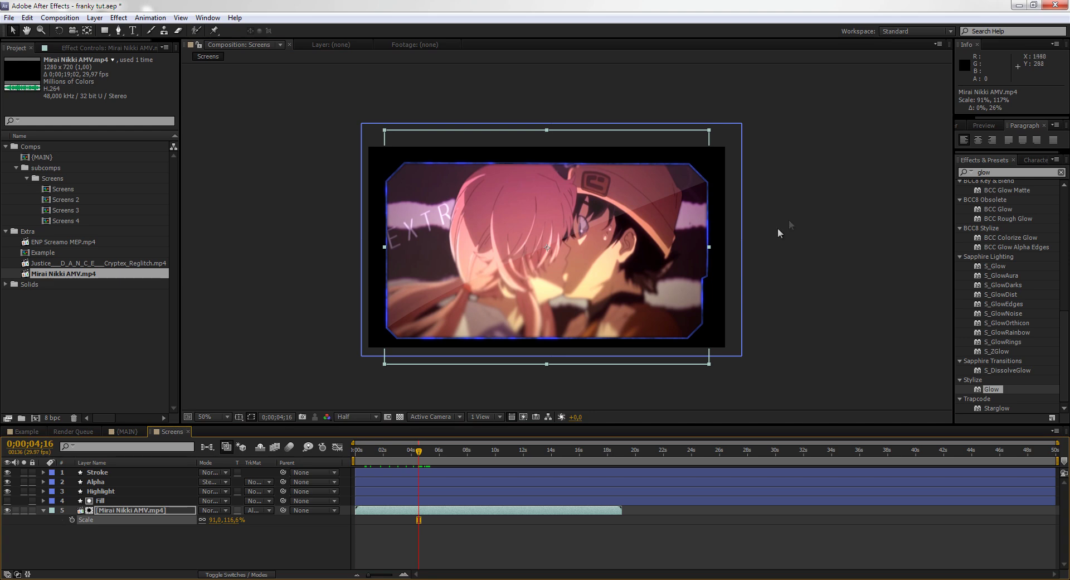
- Widen the Mirai Nikki AMV.mp4 layer to 113.2% and move it down to about position 638, 436
{"action": "left_click_drag", "start_coordinate": [711, 250], "coordinate": [749, 244]}
{"action": "left_click_drag", "start_coordinate": [419, 450], "coordinate": [493, 450]}
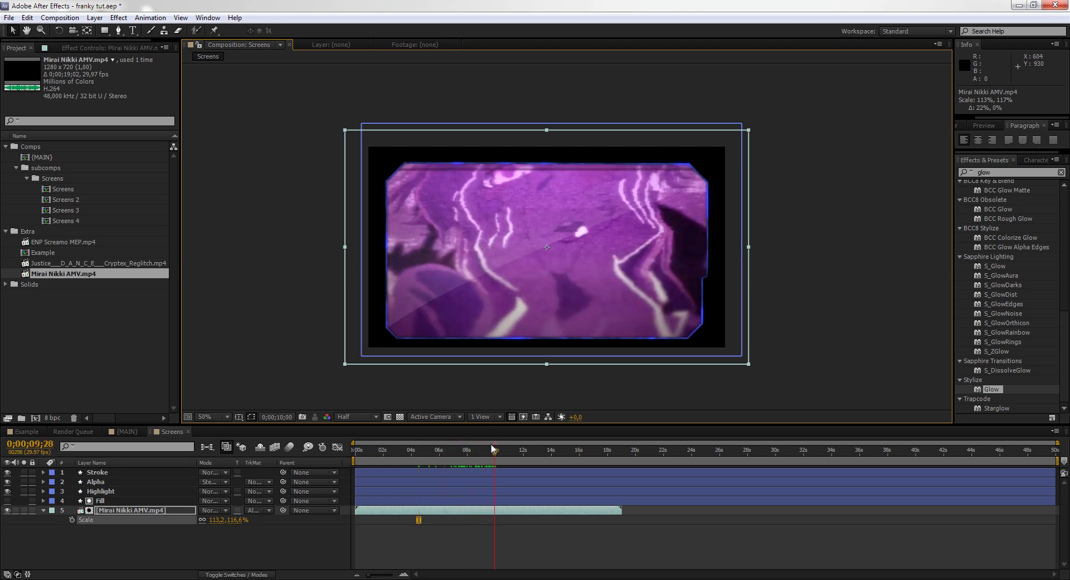
{"action": "left_click_drag", "start_coordinate": [523, 209], "coordinate": [523, 230]}
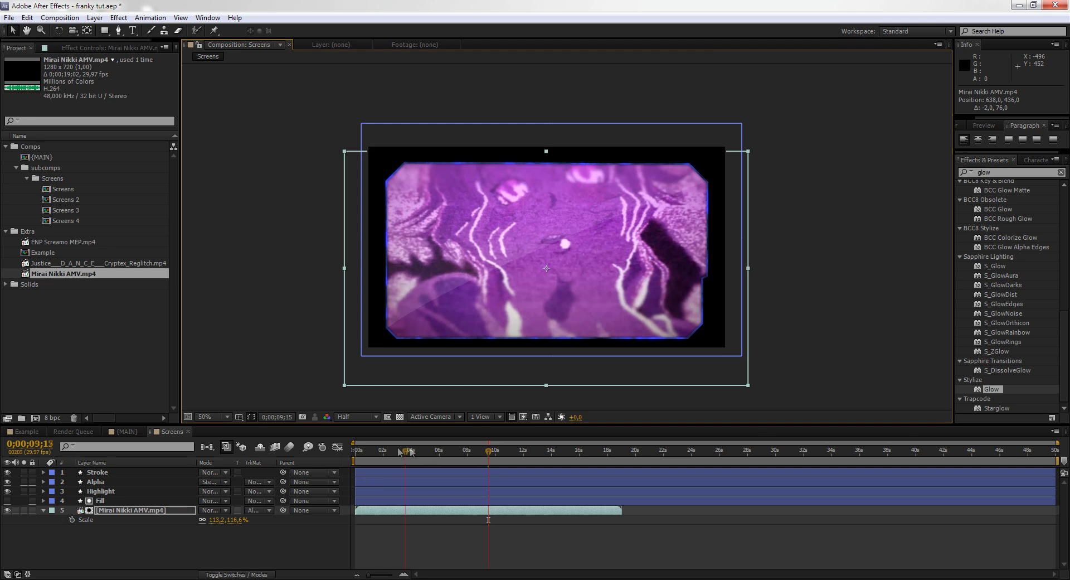
- Remove the Mirai Nikki AMV.mp4 layer's track matte, split the layer at 0;00;03;20 and delete the earlier part
{"action": "mouse_move", "coordinate": [400, 452]}
{"action": "left_mouse_down"}
{"action": "mouse_move", "coordinate": [379, 452]}
{"action": "mouse_move", "coordinate": [406, 451]}
{"action": "left_mouse_up"}
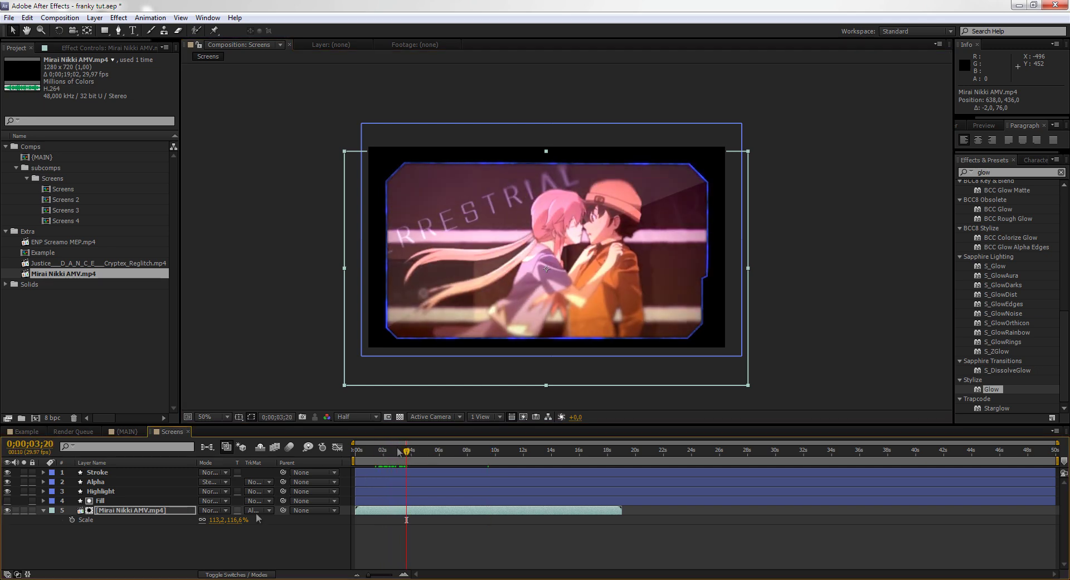
{"action": "left_click", "coordinate": [269, 510]}
{"action": "left_click", "coordinate": [267, 444]}
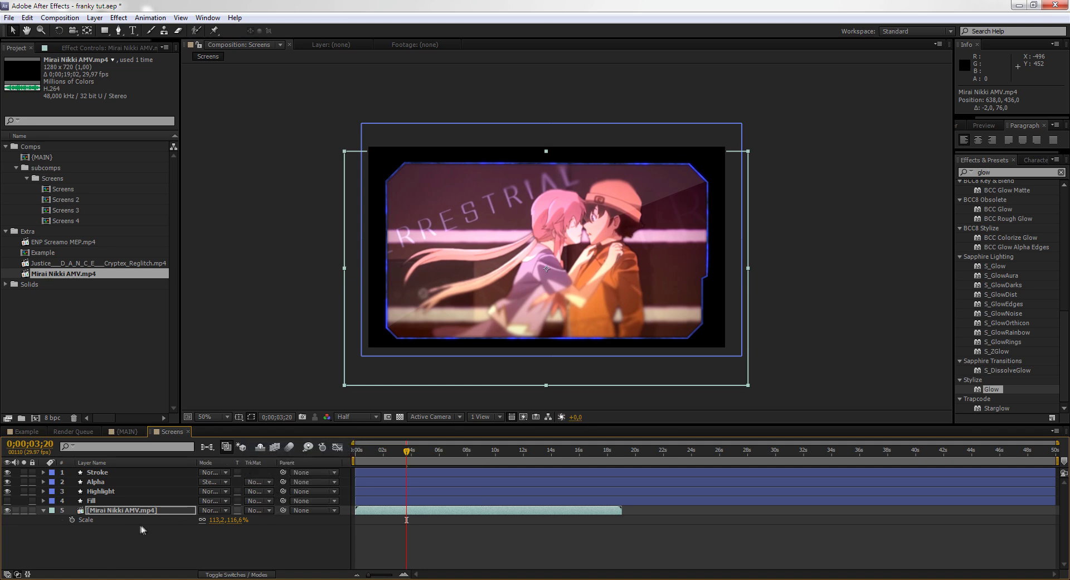
{"action": "left_click", "coordinate": [120, 510]}
{"action": "key", "text": "s"}
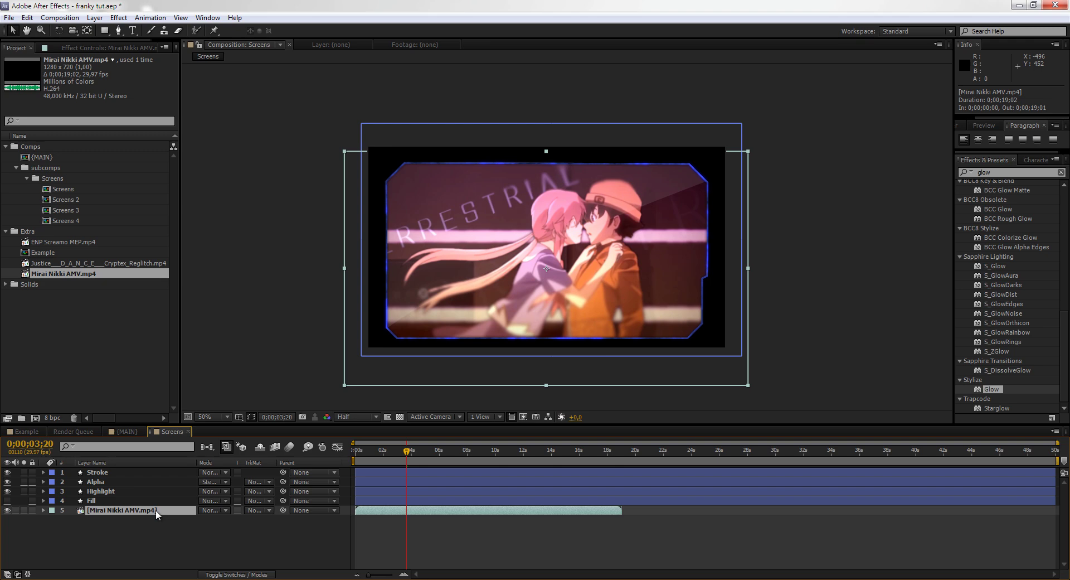
{"action": "key", "text": "ctrl+shift+d"}
{"action": "left_click", "coordinate": [400, 519]}
{"action": "key", "text": "Delete"}
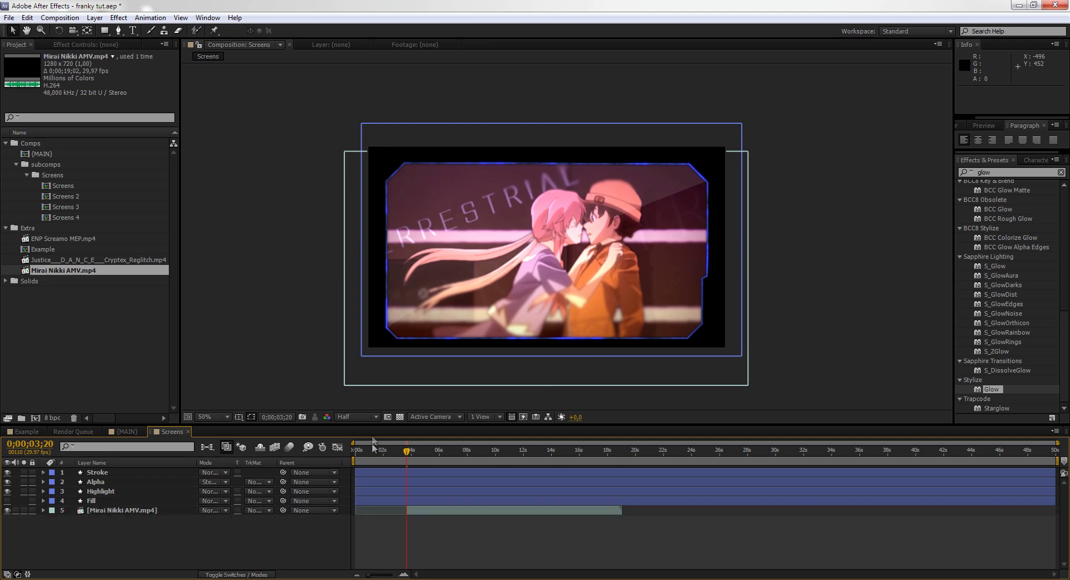
- Move the trimmed Mirai Nikki AMV.mp4 layer to start at 0;00;00;00 and restore its Alpha Matte "Fill" track matte
{"action": "left_click_drag", "start_coordinate": [375, 448], "coordinate": [334, 455]}
{"action": "left_click", "coordinate": [122, 510]}
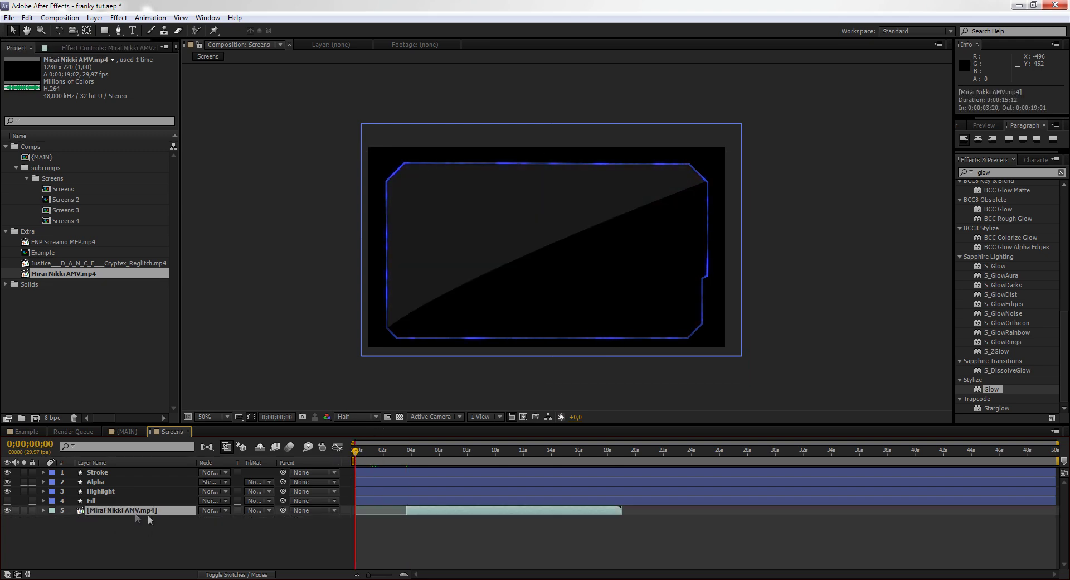
{"action": "key", "text": "["}
{"action": "key", "text": "s"}
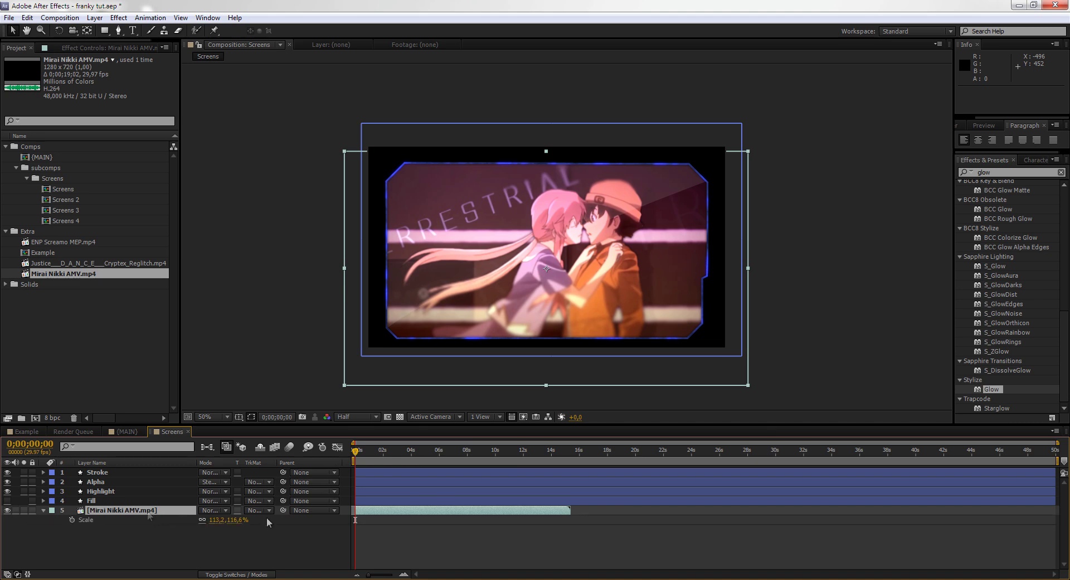
{"action": "left_click", "coordinate": [251, 510]}
{"action": "left_click", "coordinate": [270, 462]}
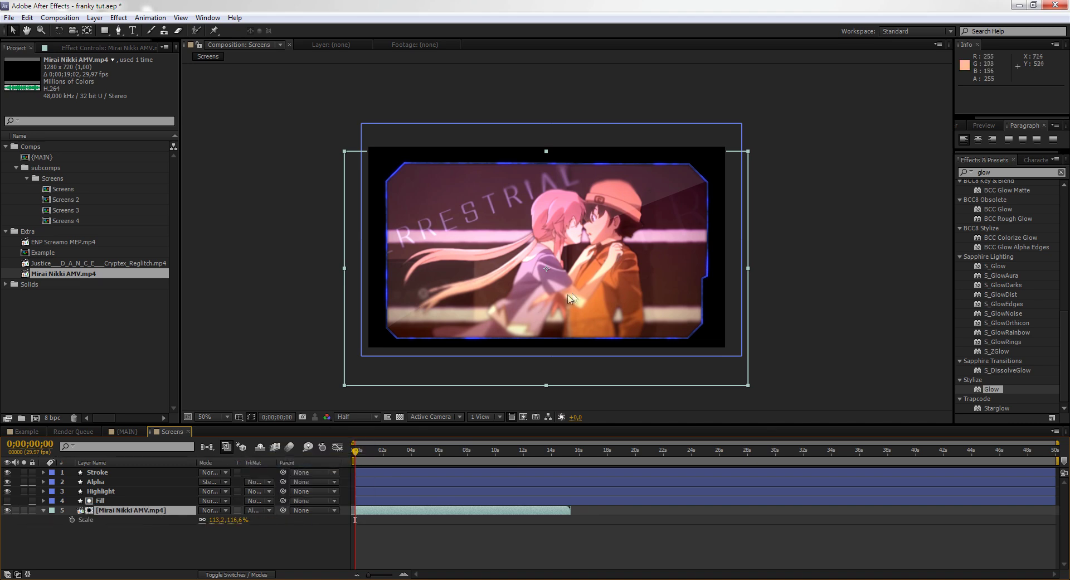
- Reset the Mirai Nikki AMV.mp4 layer's scale to 100%, reposition it to about 658, 392, and check several frames
{"action": "right_click", "coordinate": [88, 523]}
{"action": "left_click", "coordinate": [115, 490]}
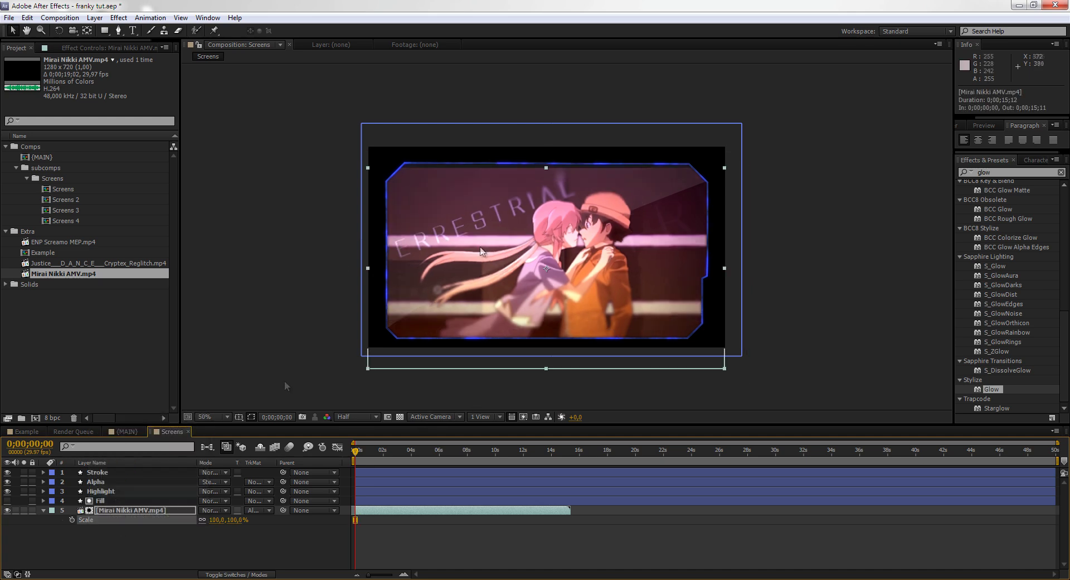
{"action": "left_click_drag", "start_coordinate": [504, 248], "coordinate": [511, 238]}
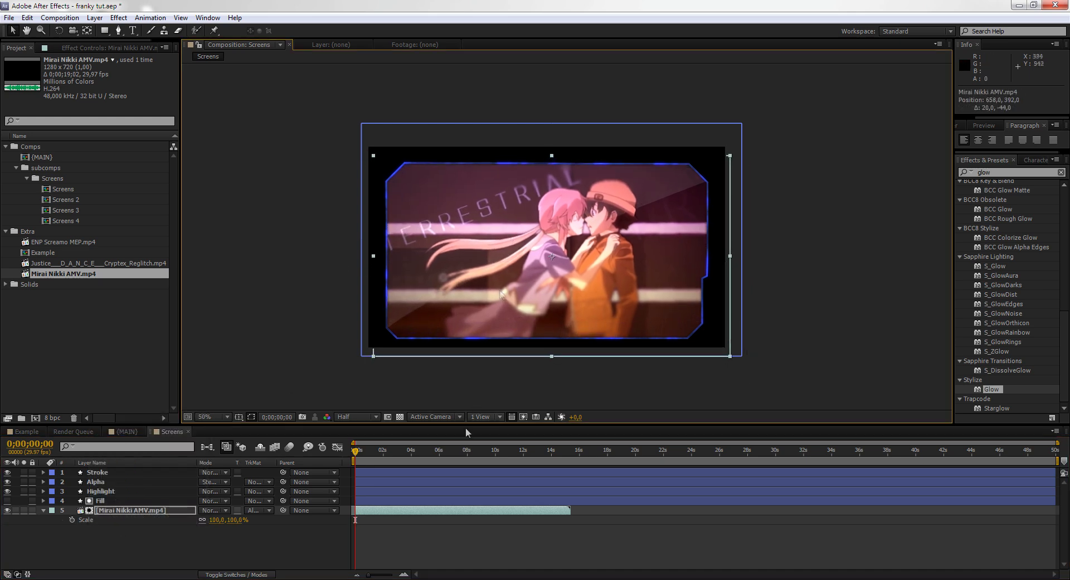
{"action": "left_click_drag", "start_coordinate": [356, 454], "coordinate": [490, 452]}
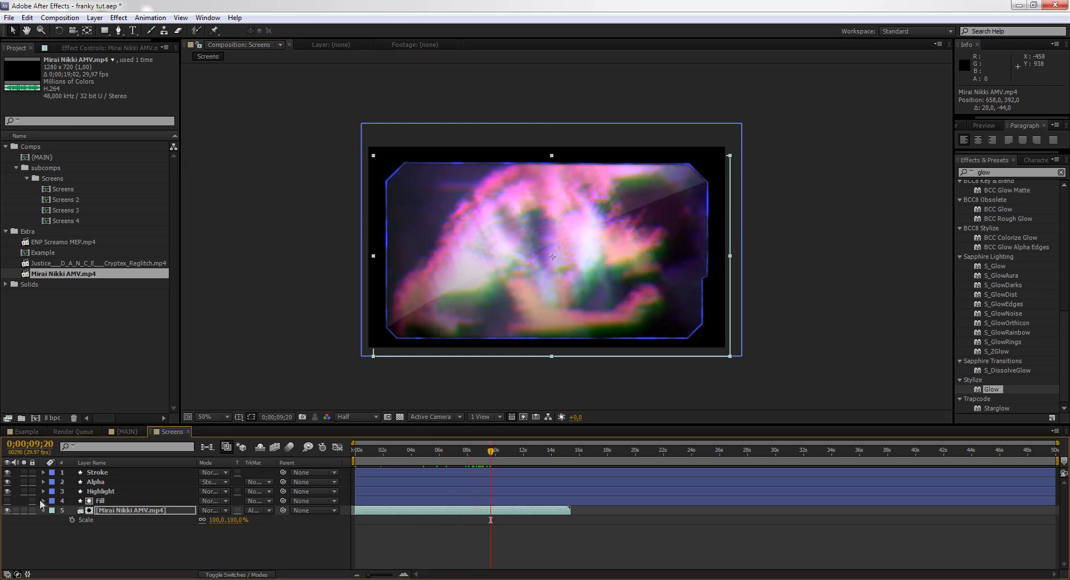
{"action": "left_click", "coordinate": [43, 510]}
{"action": "left_click", "coordinate": [129, 511]}
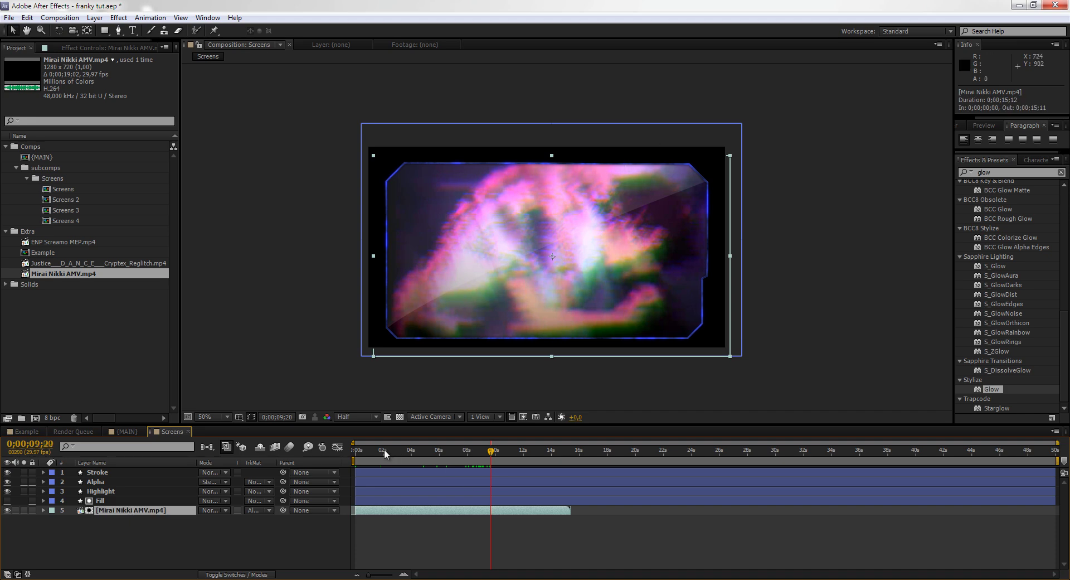
{"action": "left_click_drag", "start_coordinate": [385, 453], "coordinate": [410, 454]}
- Place ENP Screamo MEP.mp4 below Fill in the Screens 2 composition and set its track matte to Alpha Matte "Fill"
{"action": "double_click", "coordinate": [66, 199]}
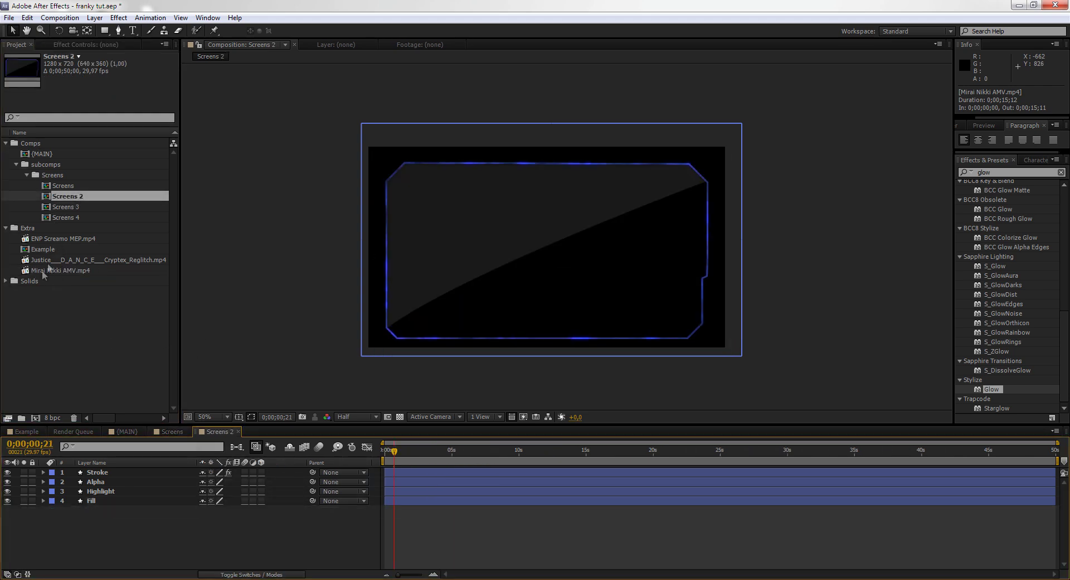
{"action": "left_click_drag", "start_coordinate": [66, 240], "coordinate": [199, 512]}
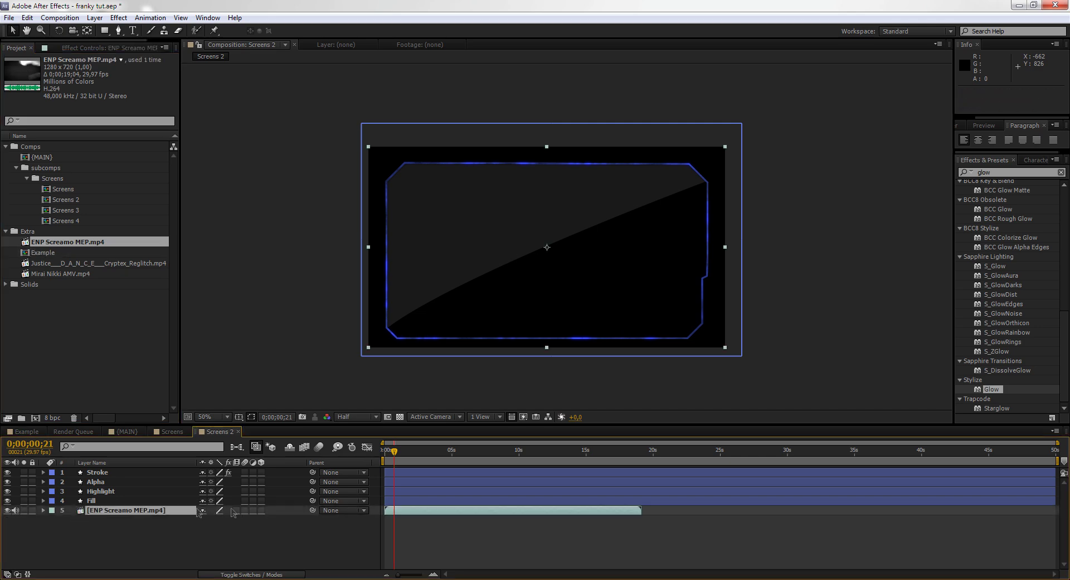
{"action": "key", "text": "F4"}
{"action": "left_click", "coordinate": [255, 510]}
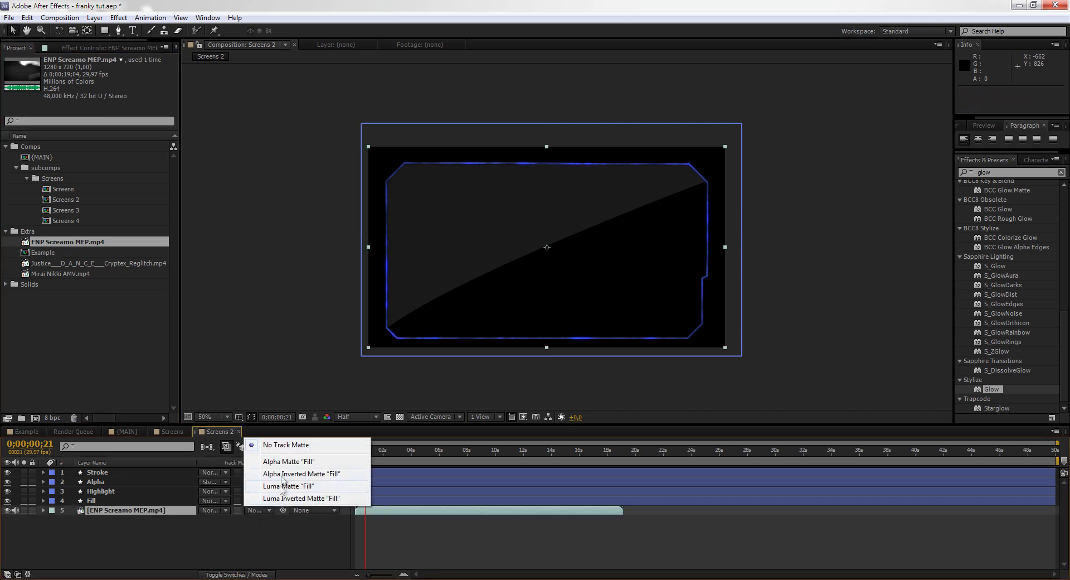
{"action": "left_click", "coordinate": [262, 456]}
- Scale the ENP Screamo MEP.mp4 layer to 98%, position it at about 648, 374 and close Screens 2
{"action": "left_click_drag", "start_coordinate": [374, 452], "coordinate": [426, 453]}
{"action": "key", "text": "s"}
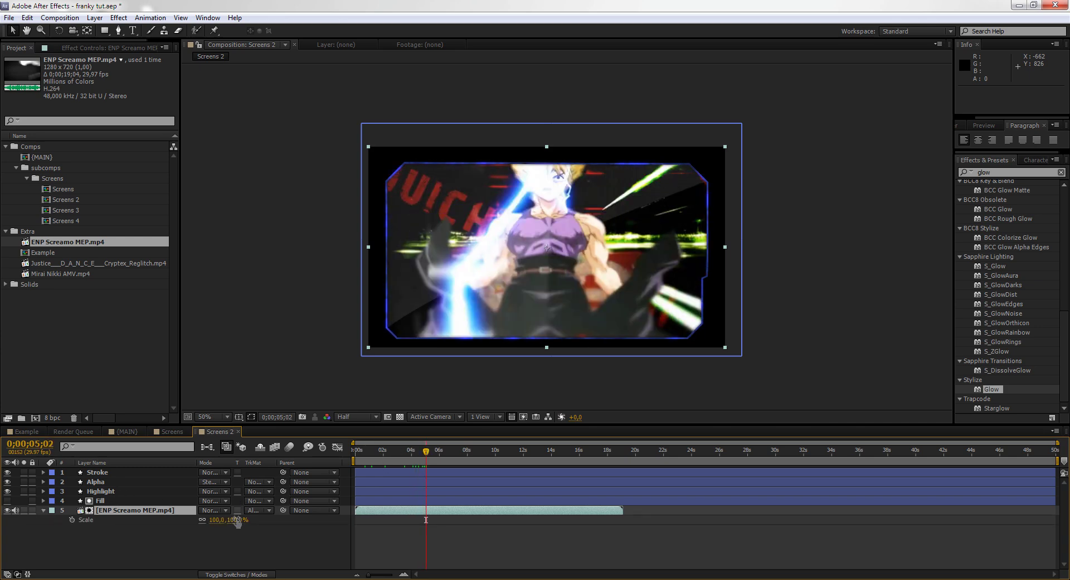
{"action": "left_click_drag", "start_coordinate": [238, 521], "coordinate": [236, 521]}
{"action": "left_click_drag", "start_coordinate": [457, 312], "coordinate": [459, 316]}
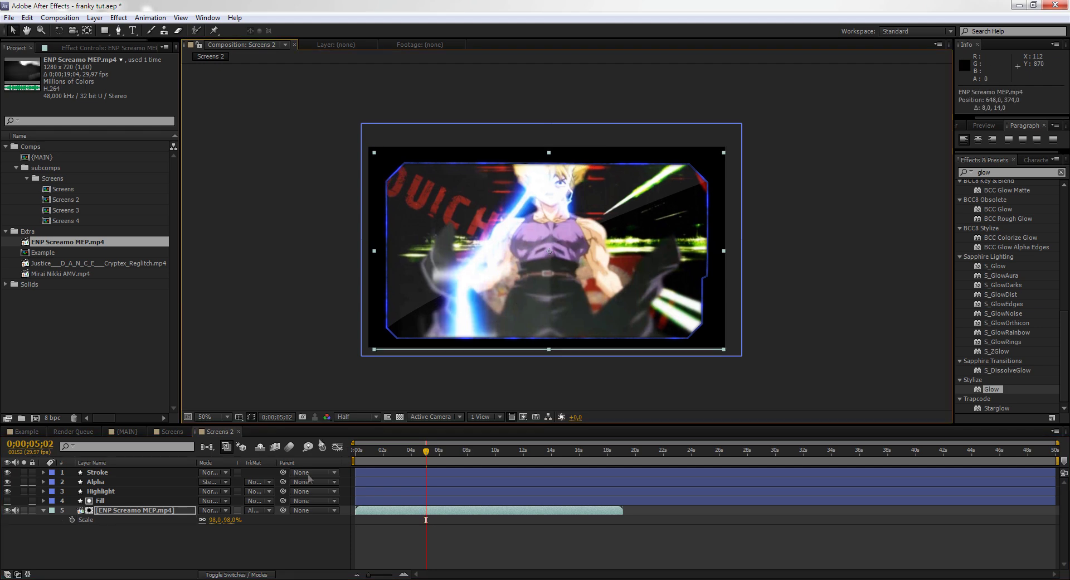
{"action": "left_click", "coordinate": [240, 431]}
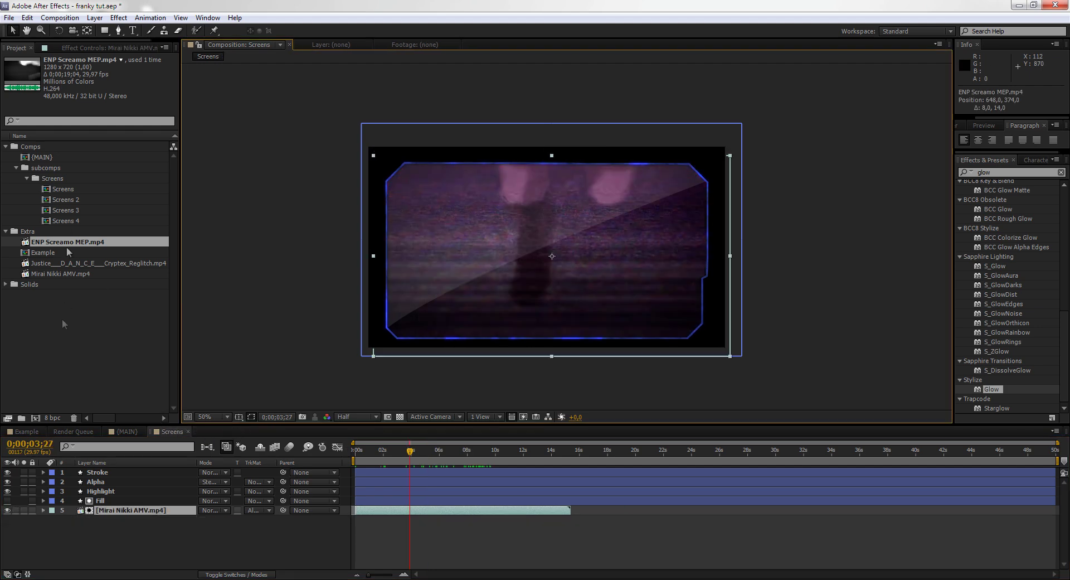
- Copy the Mirai Nikki AMV.mp4 layer from Screens and paste it into the Screens 3 composition
{"action": "key", "text": "ctrl+c"}
{"action": "left_click", "coordinate": [188, 431]}
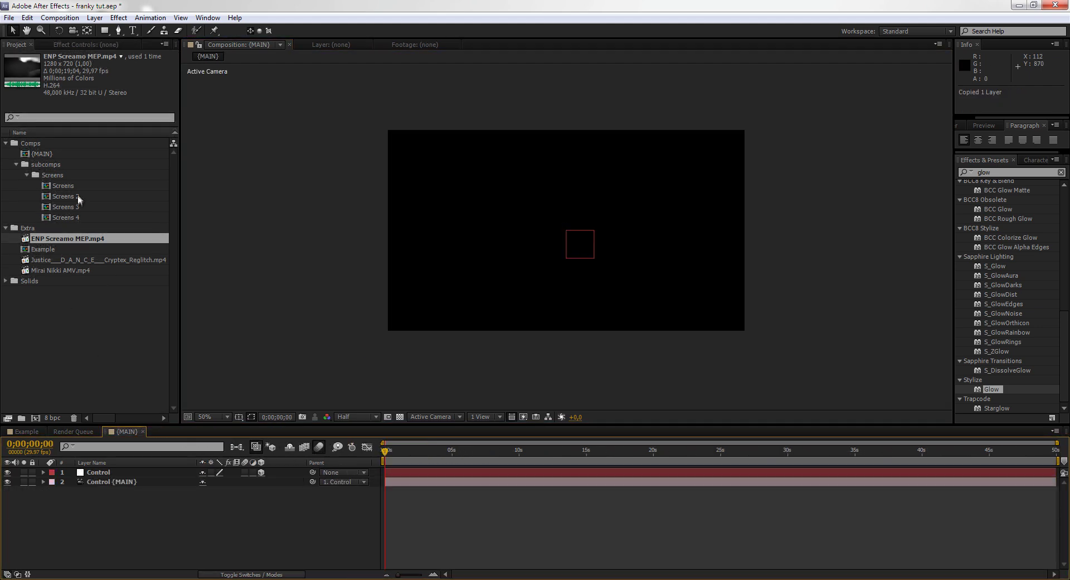
{"action": "left_click", "coordinate": [83, 207]}
{"action": "double_click", "coordinate": [82, 207]}
{"action": "key", "text": "ctrl+v"}
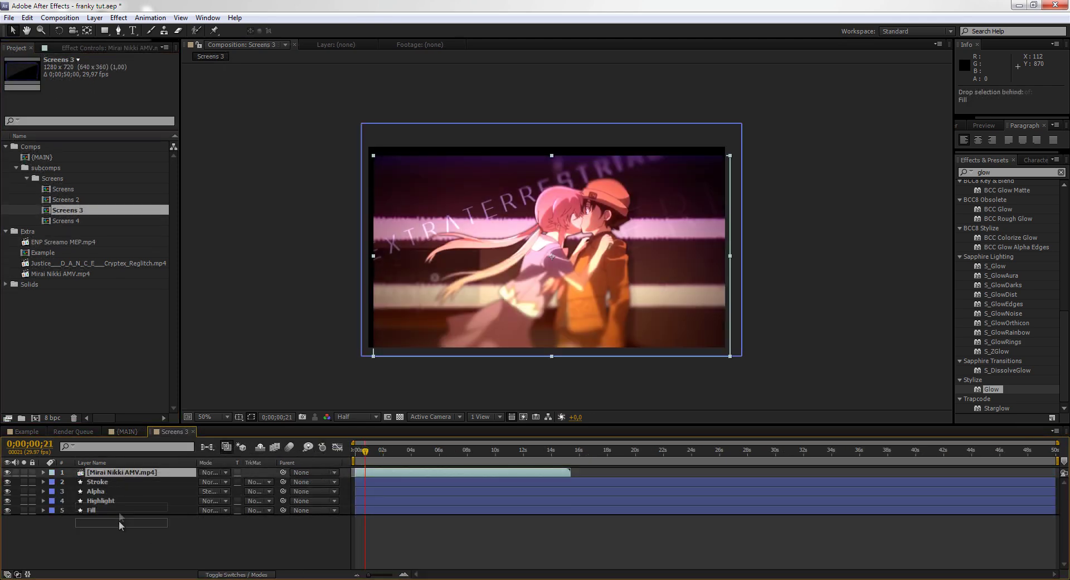
- Put the pasted video below Fill, matte it with Alpha Matte "Fill", hide the Fill layer and close Screens 3
{"action": "key", "text": "ctrl+shift+bracketleft"}
{"action": "left_click", "coordinate": [258, 510]}
{"action": "left_click", "coordinate": [279, 462]}
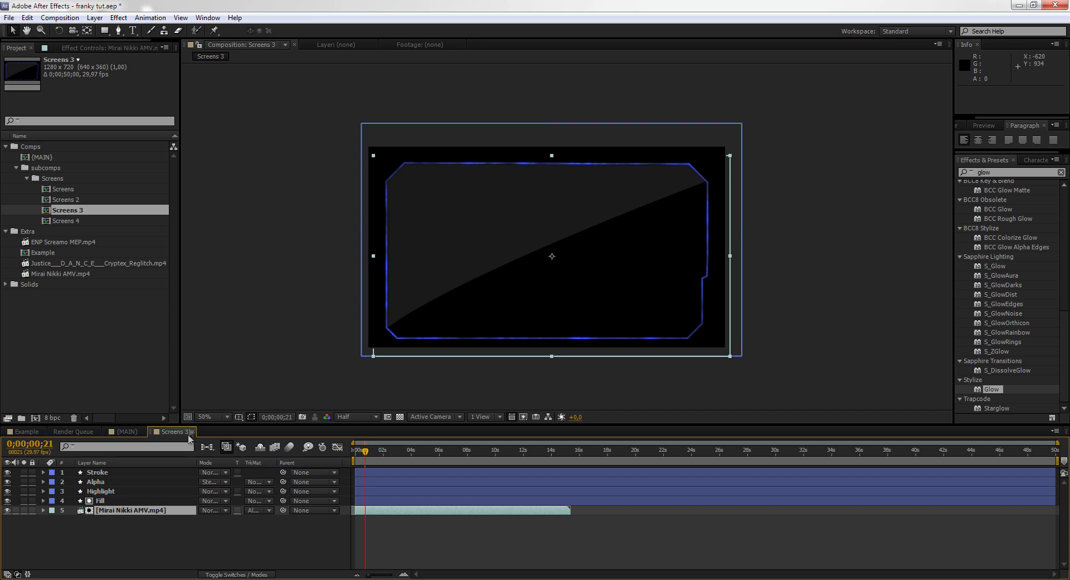
{"action": "left_click", "coordinate": [7, 501]}
{"action": "left_click", "coordinate": [194, 430]}
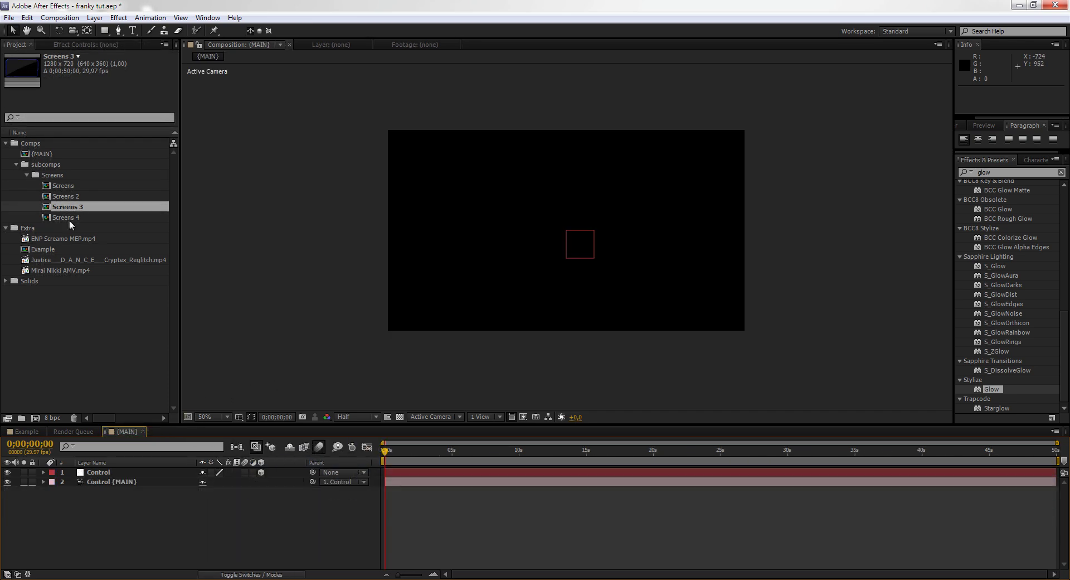
- Paste the Mirai Nikki AMV.mp4 layer into Screens 4 below a hidden Fill layer, using Alpha Matte "Fill" as its track matte
{"action": "double_click", "coordinate": [73, 220]}
{"action": "key", "text": "ctrl+v"}
{"action": "left_click_drag", "start_coordinate": [126, 473], "coordinate": [114, 523]}
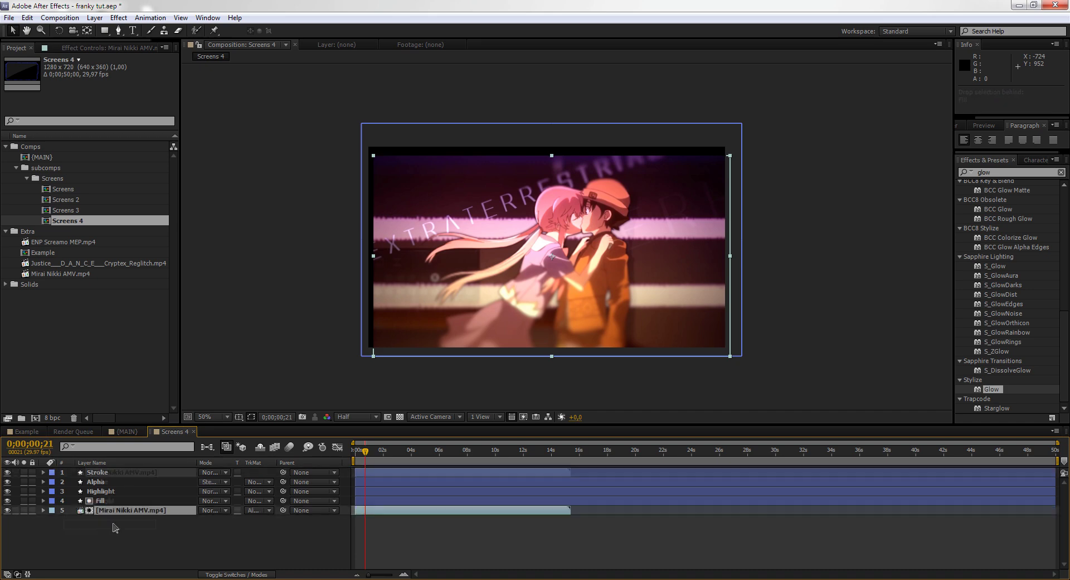
{"action": "left_click", "coordinate": [268, 510]}
{"action": "left_click", "coordinate": [86, 527]}
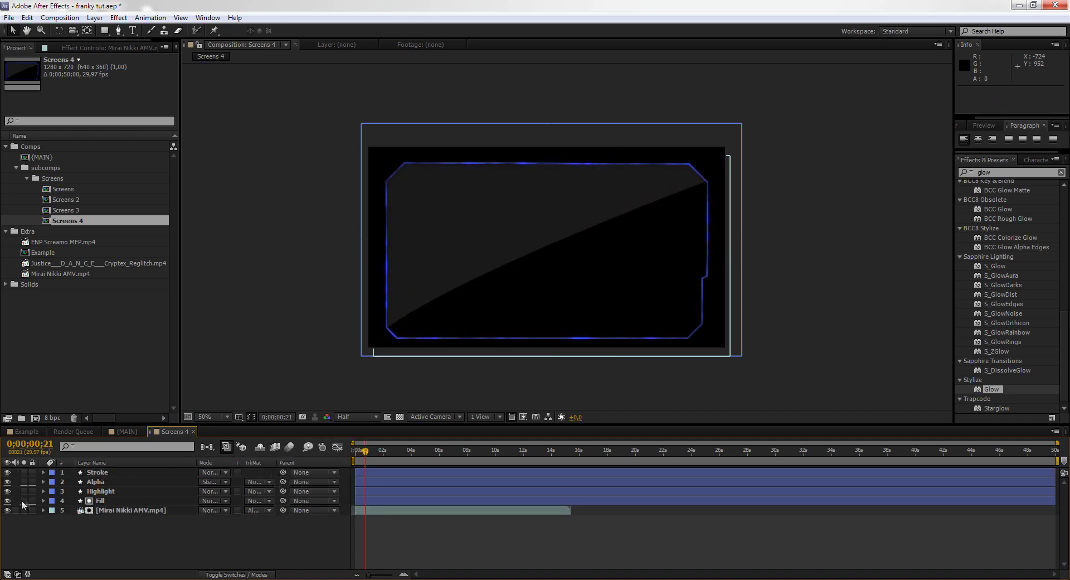
{"action": "left_click", "coordinate": [7, 501]}
{"action": "left_click", "coordinate": [143, 510]}
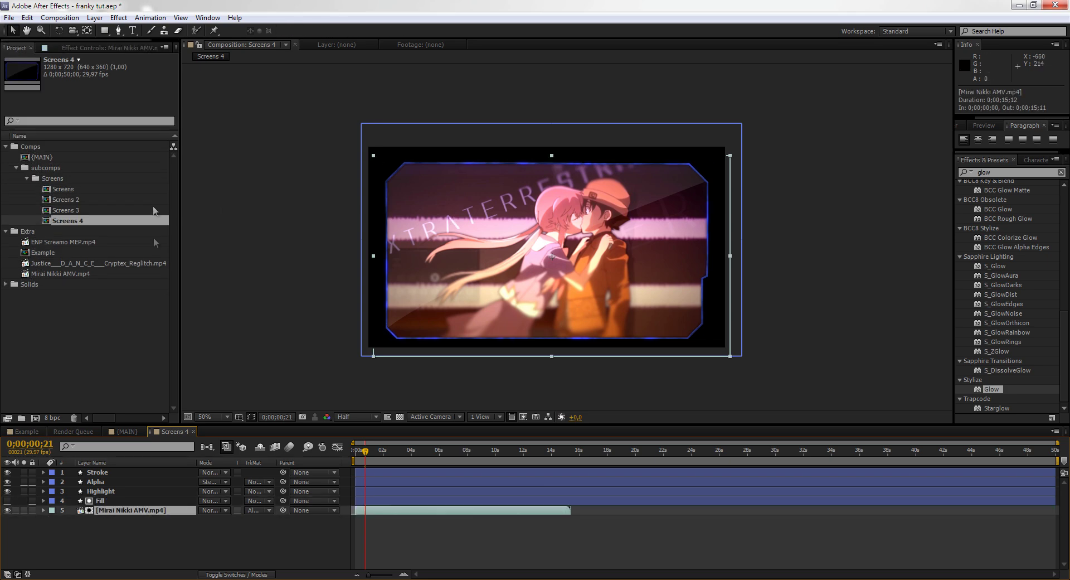
{"action": "left_click", "coordinate": [194, 431]}
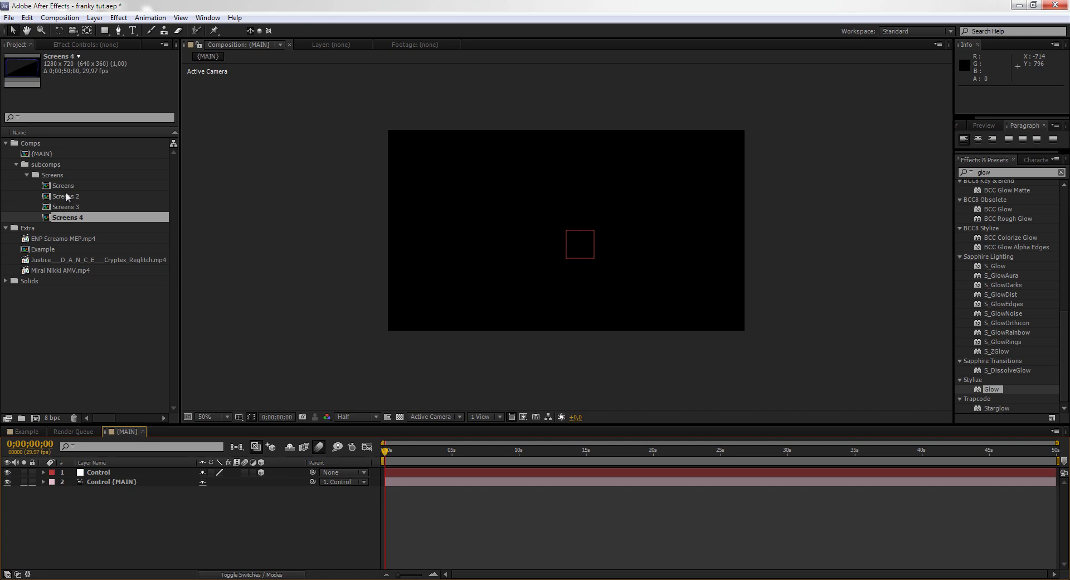
- Add Screens to {MAIN} below the camera as a 3D layer with motion blur, and set the view layout to 4 Views - Left
{"action": "left_click_drag", "start_coordinate": [65, 189], "coordinate": [102, 491]}
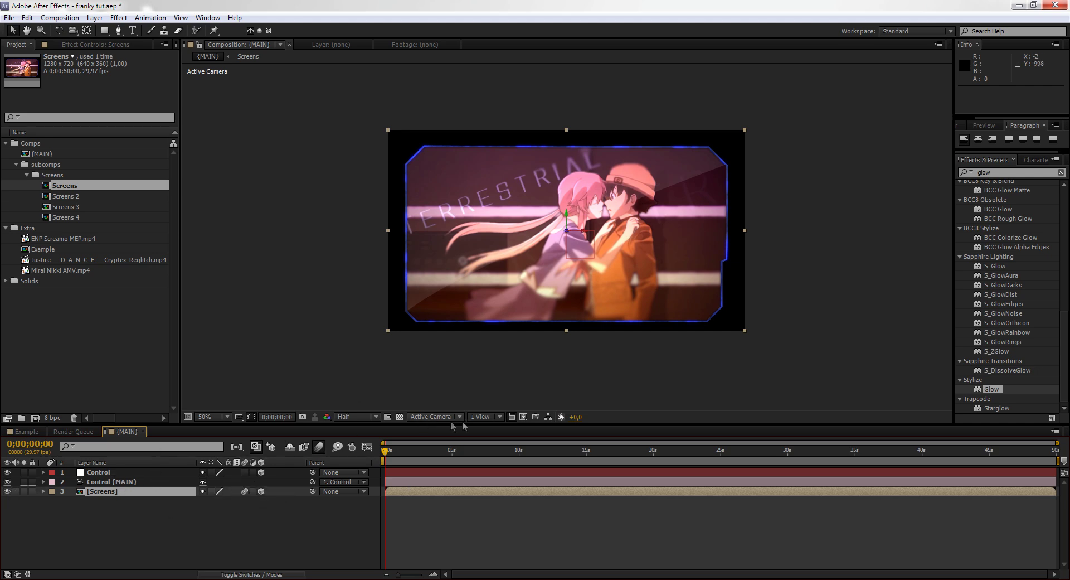
{"action": "left_click", "coordinate": [485, 417]}
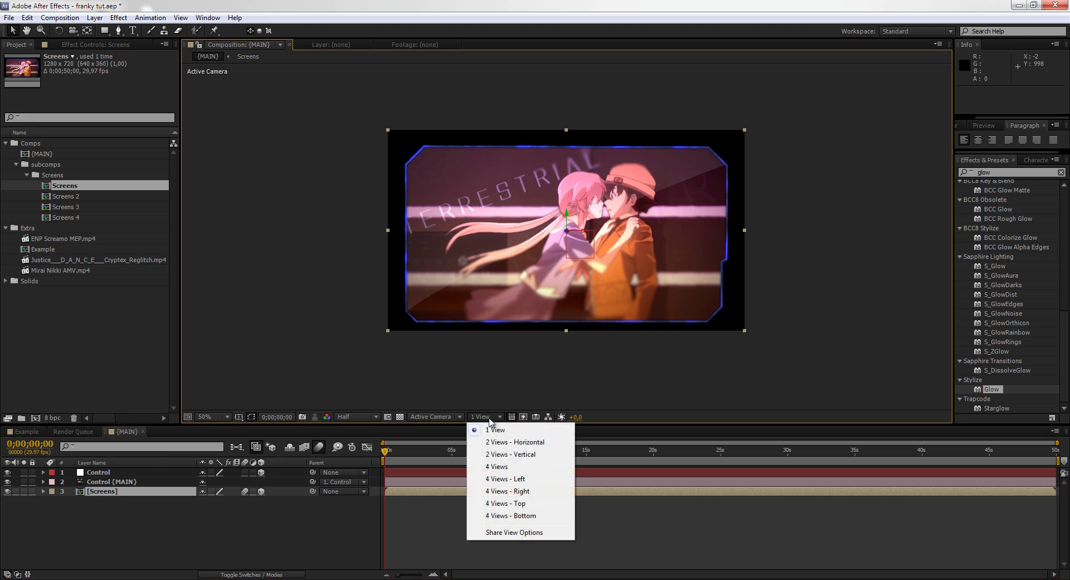
{"action": "left_click", "coordinate": [510, 515]}
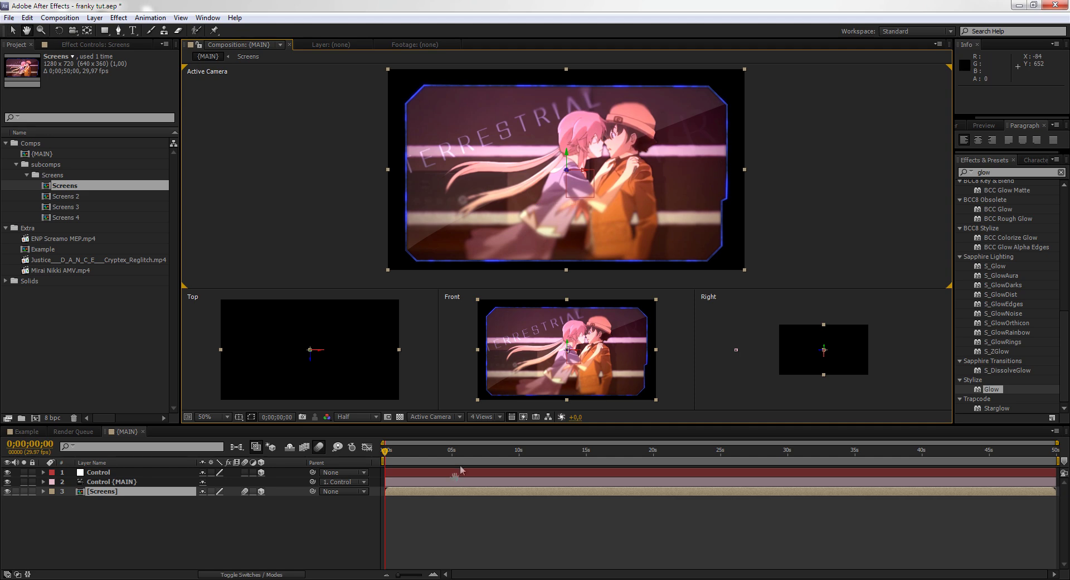
{"action": "left_click", "coordinate": [483, 417]}
{"action": "left_click", "coordinate": [510, 503]}
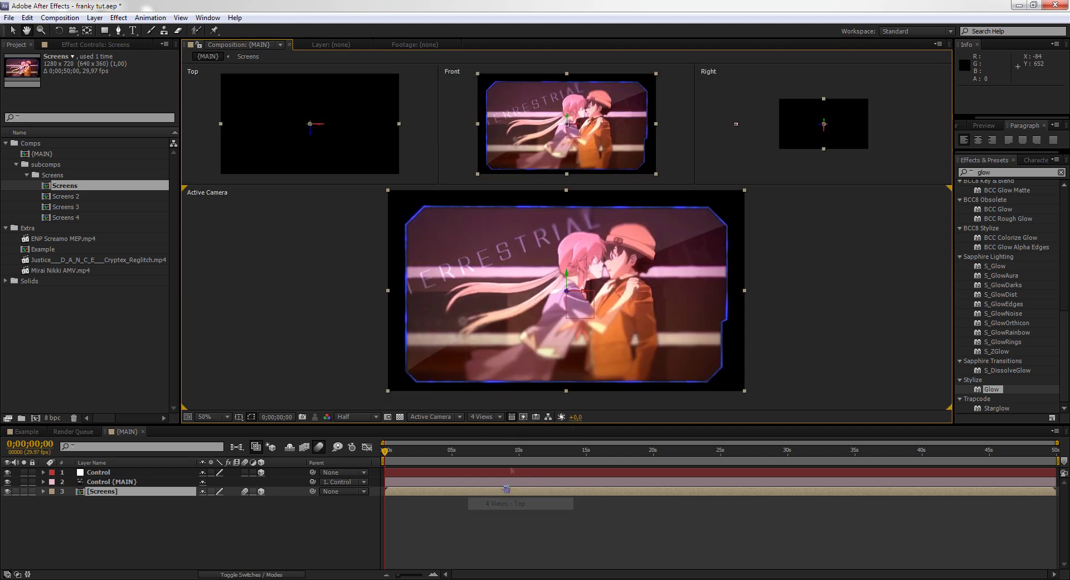
{"action": "left_click", "coordinate": [484, 417]}
{"action": "left_click", "coordinate": [514, 491]}
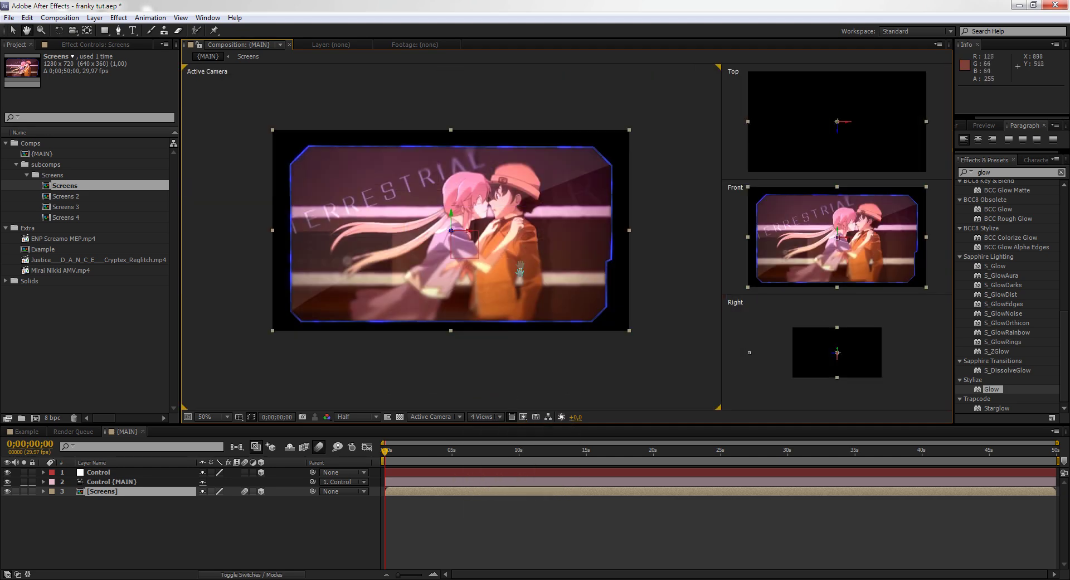
{"action": "left_click", "coordinate": [484, 417]}
{"action": "left_click", "coordinate": [504, 478]}
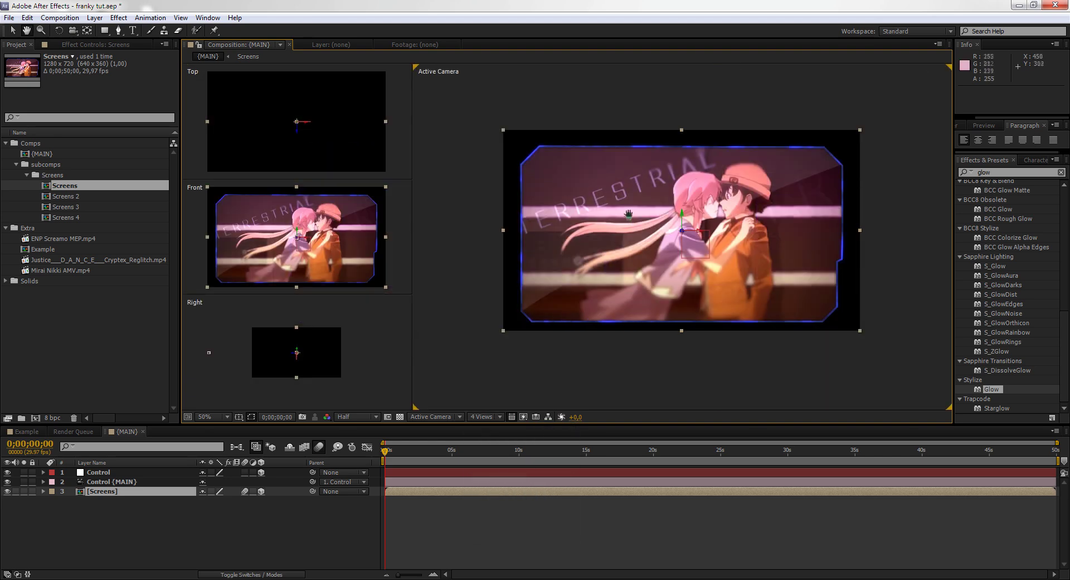
- Save the project and select the Screens layer in {MAIN}
{"action": "scroll", "coordinate": [323, 339], "scroll_direction": "down", "scroll_amount": 2}
{"action": "left_click", "coordinate": [132, 518]}
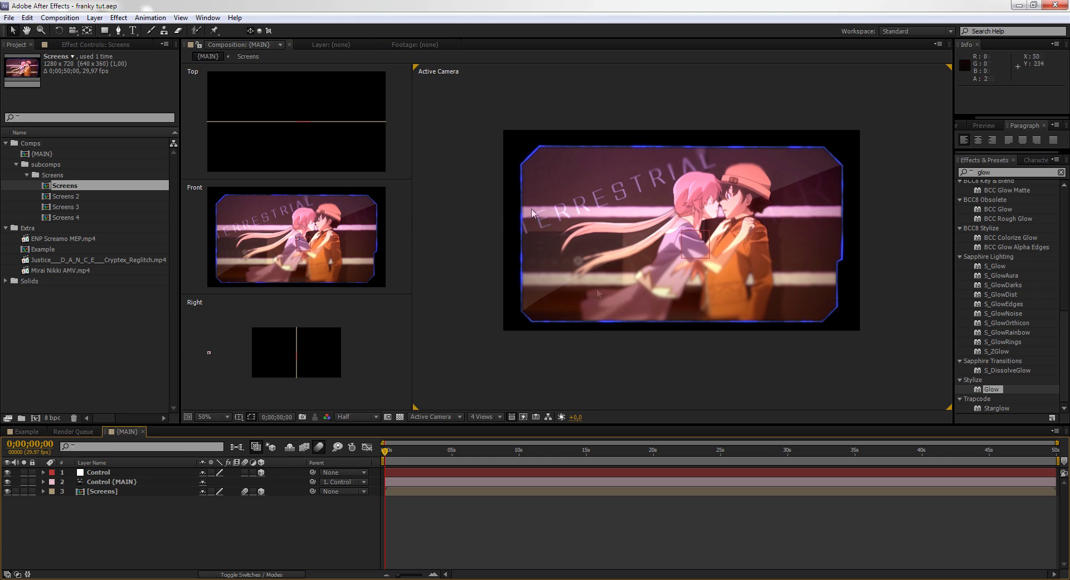
{"action": "left_click", "coordinate": [116, 491]}
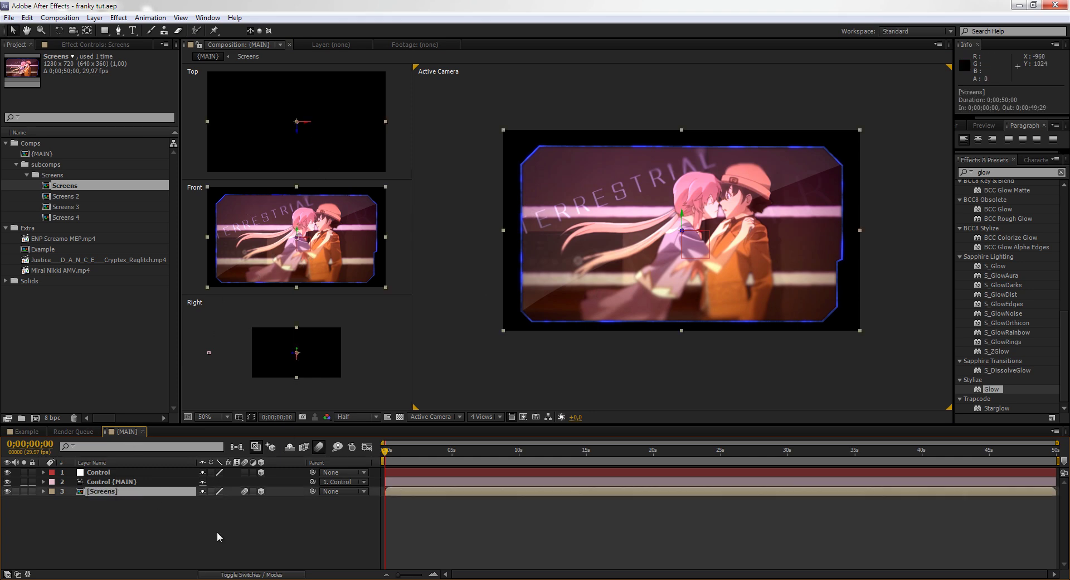
- Using the Example comp as reference, rotate the Screens layer in {MAIN} to face inward and move it left to about 374.7, 360, 88
{"action": "key", "text": "w"}
{"action": "left_click", "coordinate": [26, 431]}
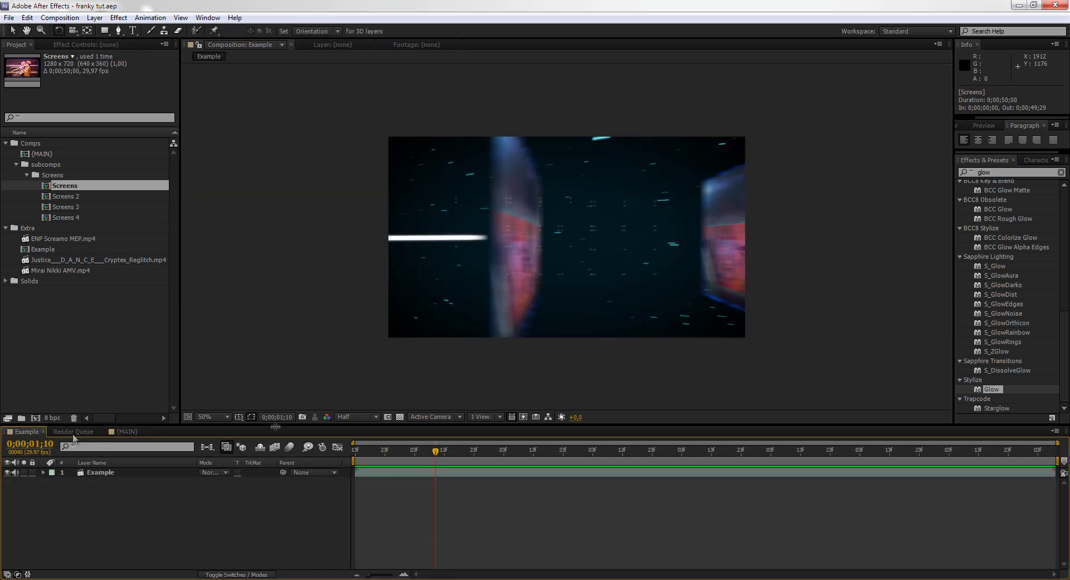
{"action": "left_click_drag", "start_coordinate": [379, 453], "coordinate": [469, 458]}
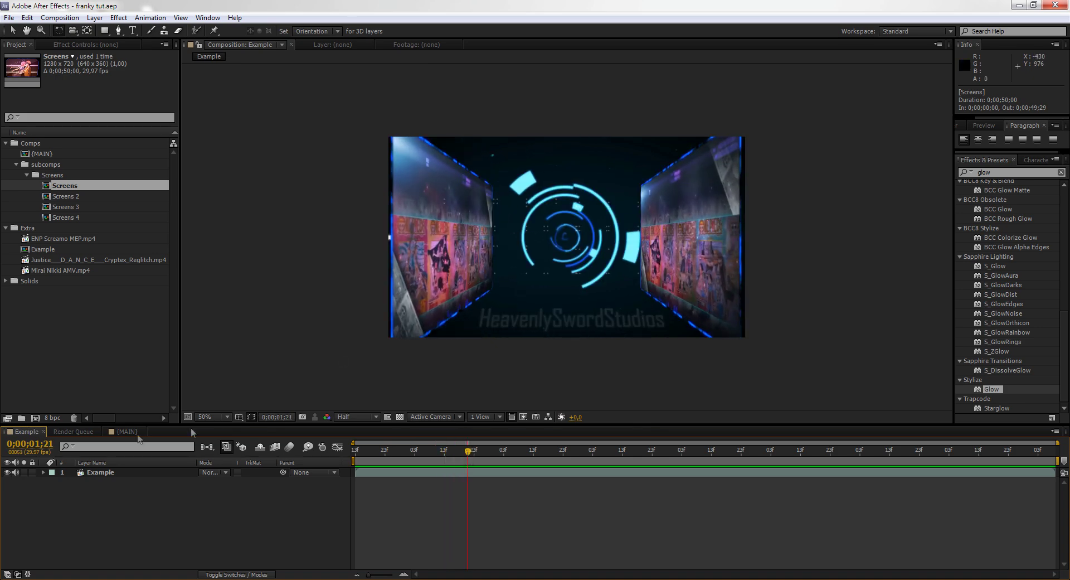
{"action": "left_click", "coordinate": [110, 433]}
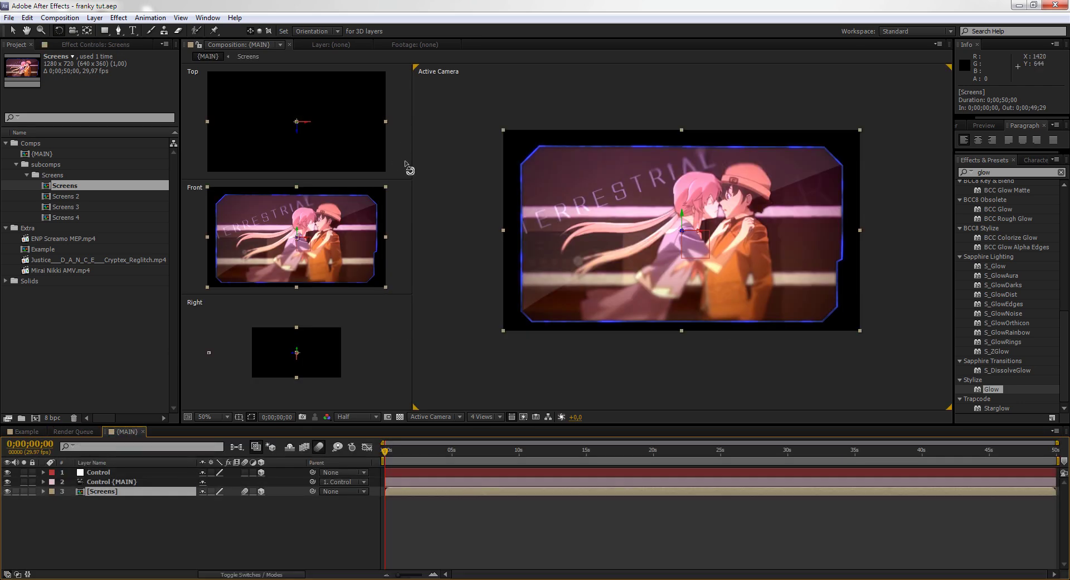
{"action": "left_click_drag", "start_coordinate": [684, 214], "coordinate": [631, 235]}
{"action": "key", "text": "v"}
{"action": "key", "text": "w"}
{"action": "key", "text": "v"}
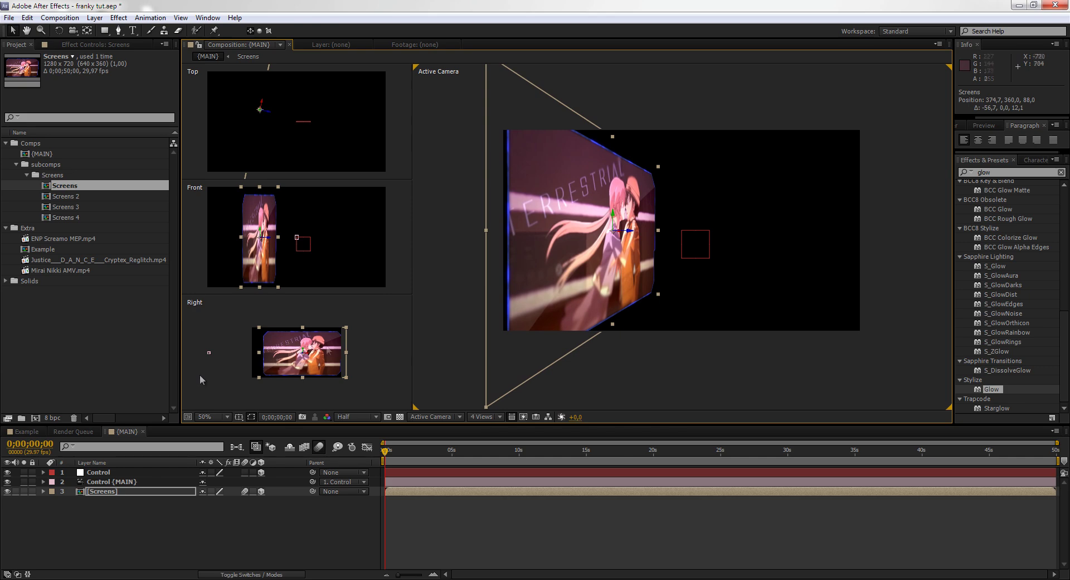
- Duplicate the Screens layer, rotate the copy to angle the opposite way, and move it right to about 992.9, 360, -57.4
{"action": "left_click", "coordinate": [108, 490]}
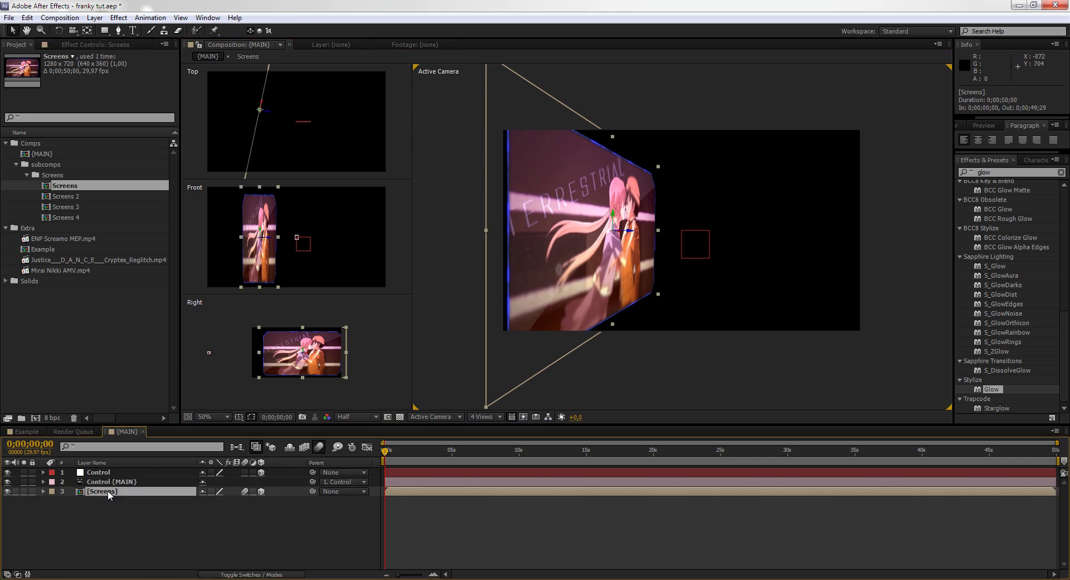
{"action": "key", "text": "ctrl+d"}
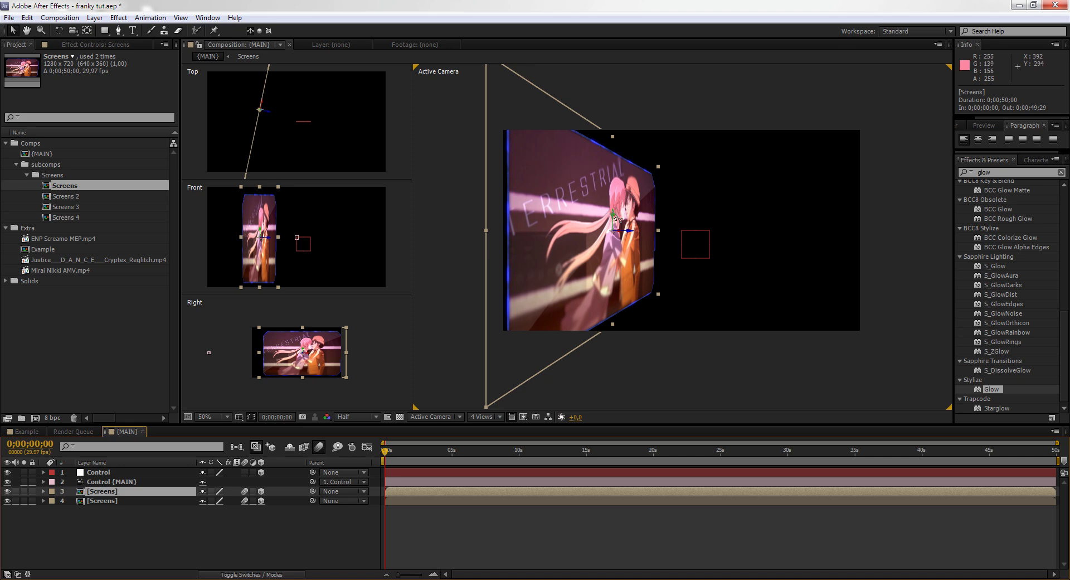
{"action": "key", "text": "w"}
{"action": "left_click_drag", "start_coordinate": [617, 219], "coordinate": [795, 255]}
{"action": "key", "text": "v"}
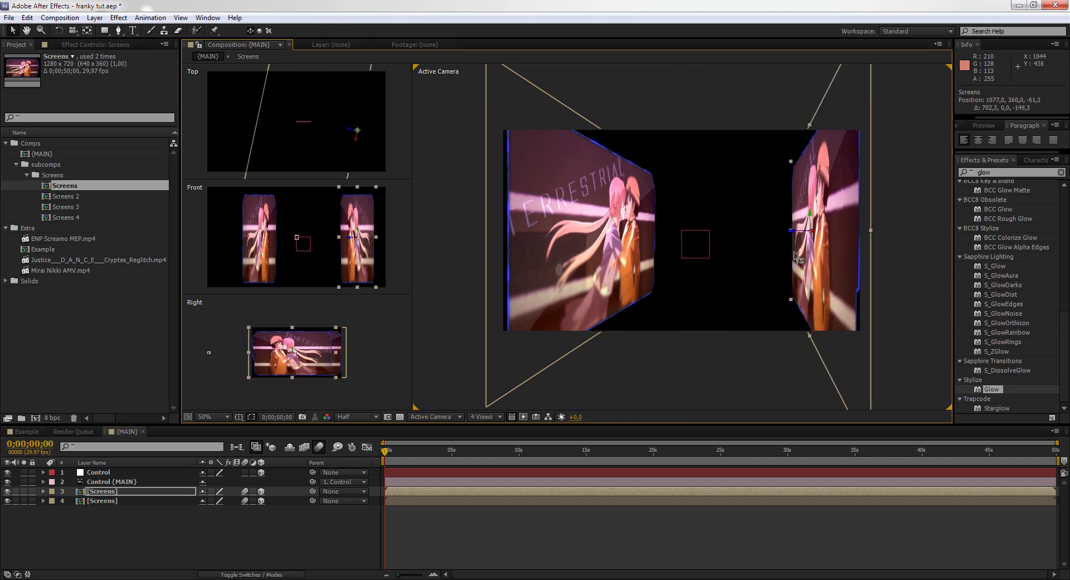
{"action": "key", "text": "v"}
{"action": "mouse_move", "coordinate": [791, 233]}
{"action": "left_mouse_down"}
{"action": "mouse_move", "coordinate": [817, 220]}
{"action": "mouse_move", "coordinate": [771, 233]}
{"action": "left_mouse_up"}
{"action": "key", "text": "w"}
{"action": "key", "text": "v"}
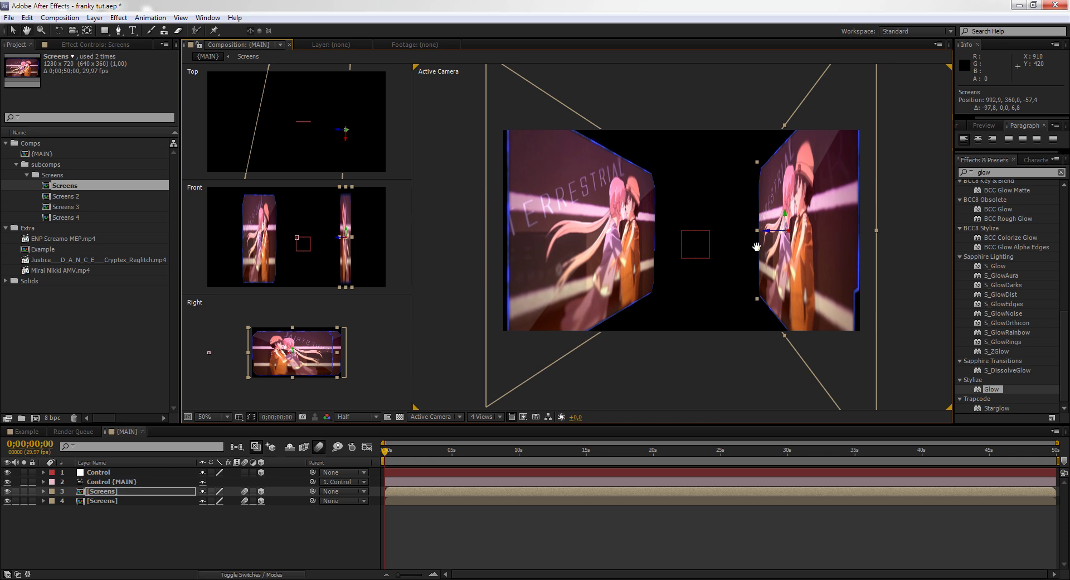
- Pull the Control null back along Z to position 640, 360, -750 and set the view layout to 1 View
{"action": "left_click", "coordinate": [107, 481]}
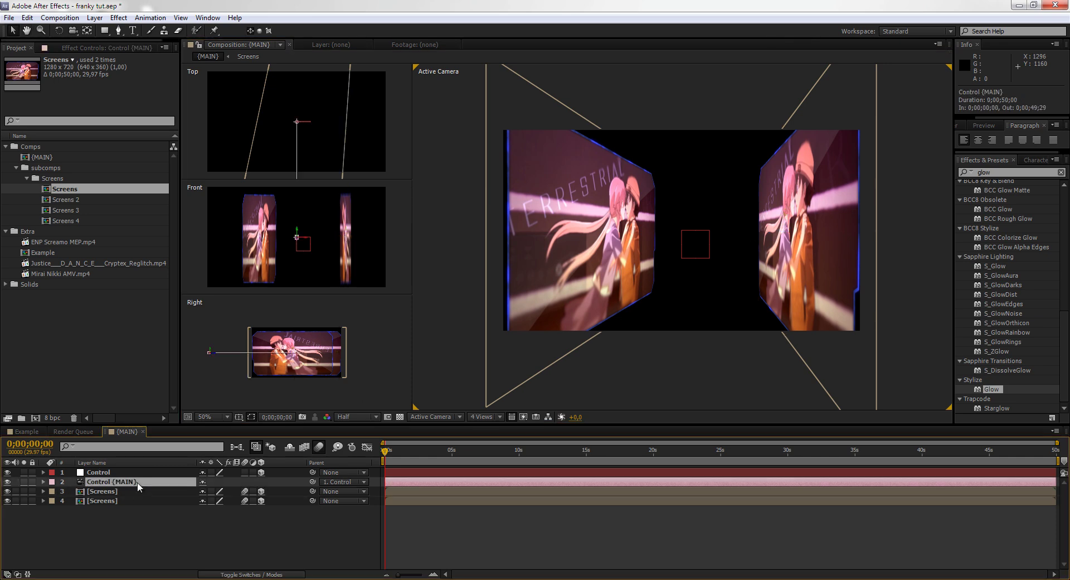
{"action": "left_click", "coordinate": [127, 475]}
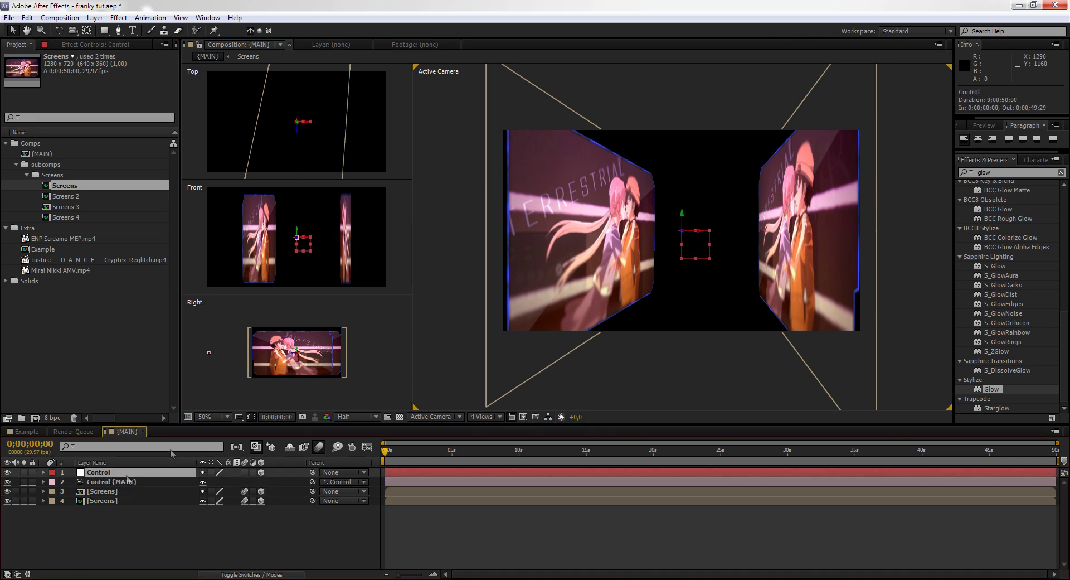
{"action": "left_click_drag", "start_coordinate": [685, 230], "coordinate": [832, 169]}
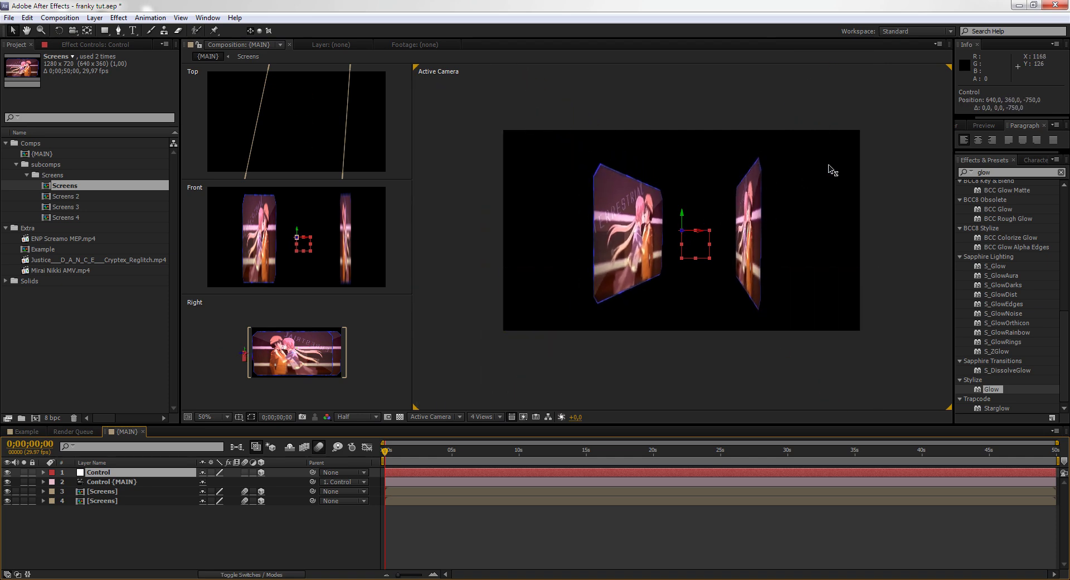
{"action": "left_click", "coordinate": [483, 417]}
{"action": "left_click", "coordinate": [486, 425]}
{"action": "key", "text": "h"}
{"action": "left_click_drag", "start_coordinate": [542, 285], "coordinate": [536, 259]}
{"action": "scroll", "coordinate": [533, 279], "scroll_direction": "up", "scroll_amount": 1}
{"action": "scroll", "coordinate": [533, 280], "scroll_direction": "down", "scroll_amount": 1}
{"action": "key", "text": "v"}
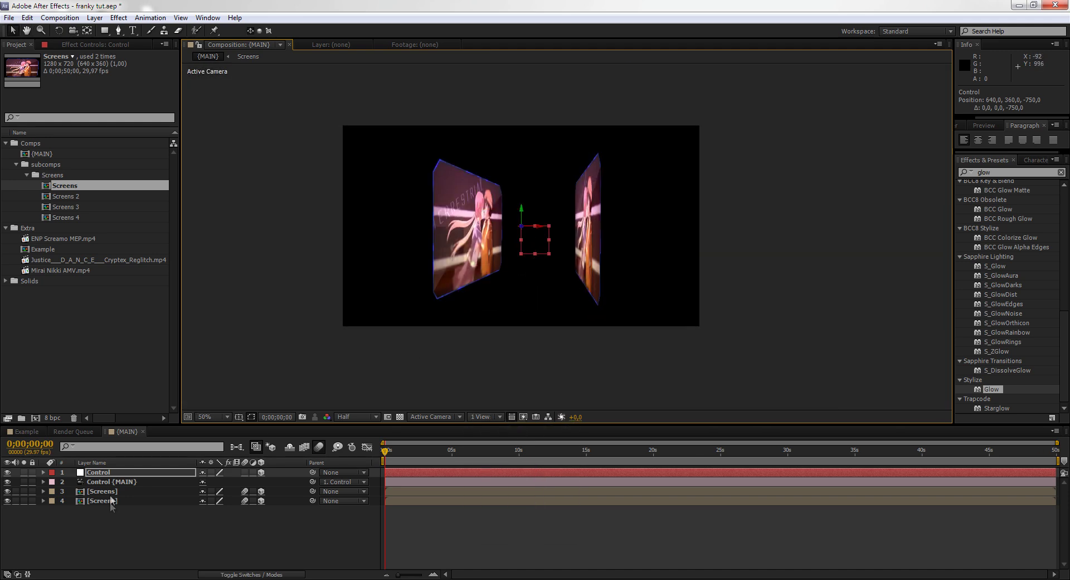
- Spread the two Screens layers apart, the right one to about 1356, 360, -82.8 and the left one to about -11.9, 360, 106.8
{"action": "left_click", "coordinate": [114, 491]}
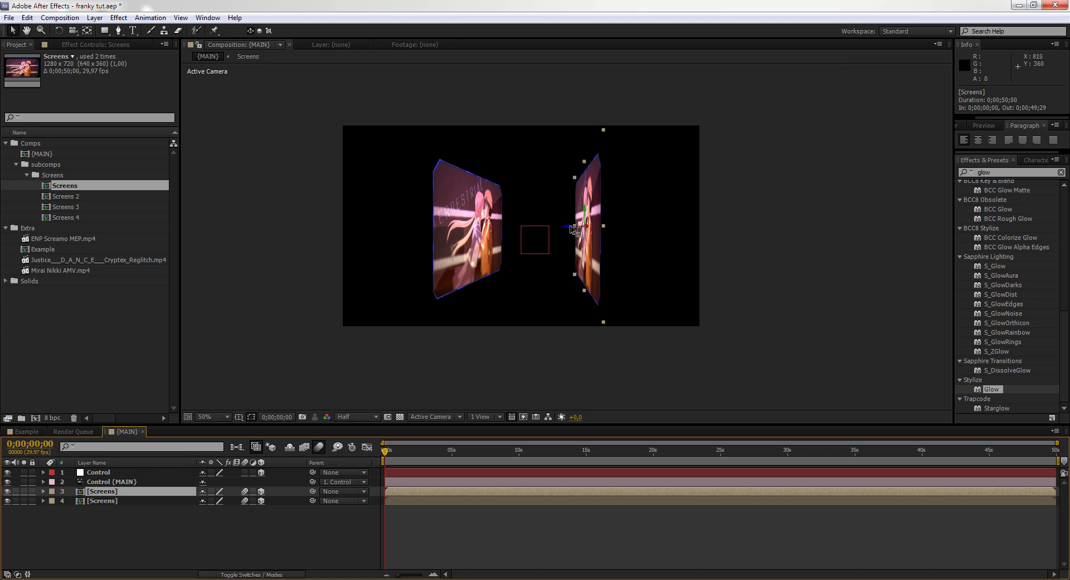
{"action": "left_click_drag", "start_coordinate": [570, 228], "coordinate": [670, 229]}
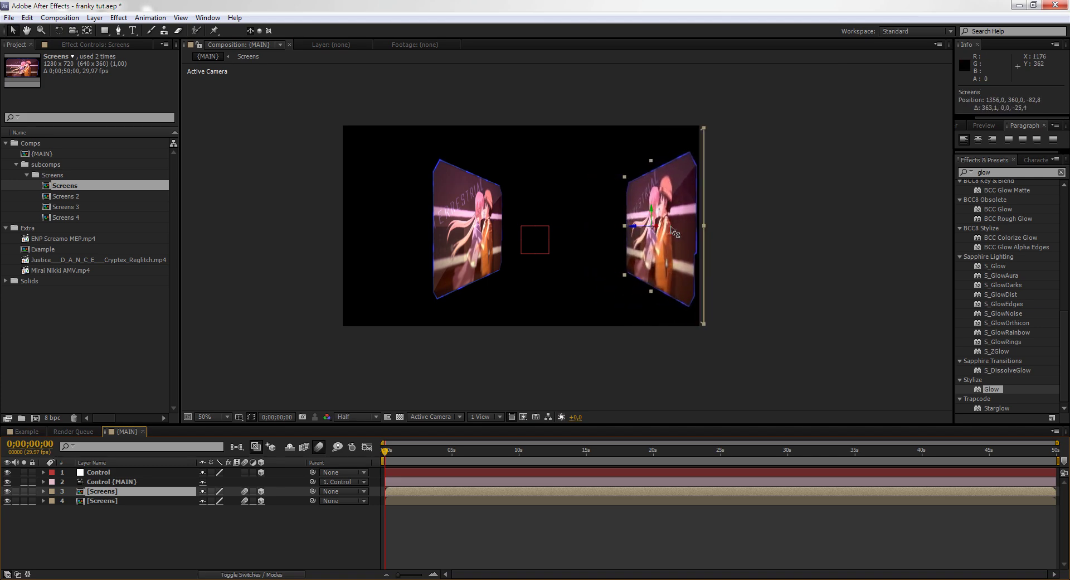
{"action": "left_click", "coordinate": [100, 501]}
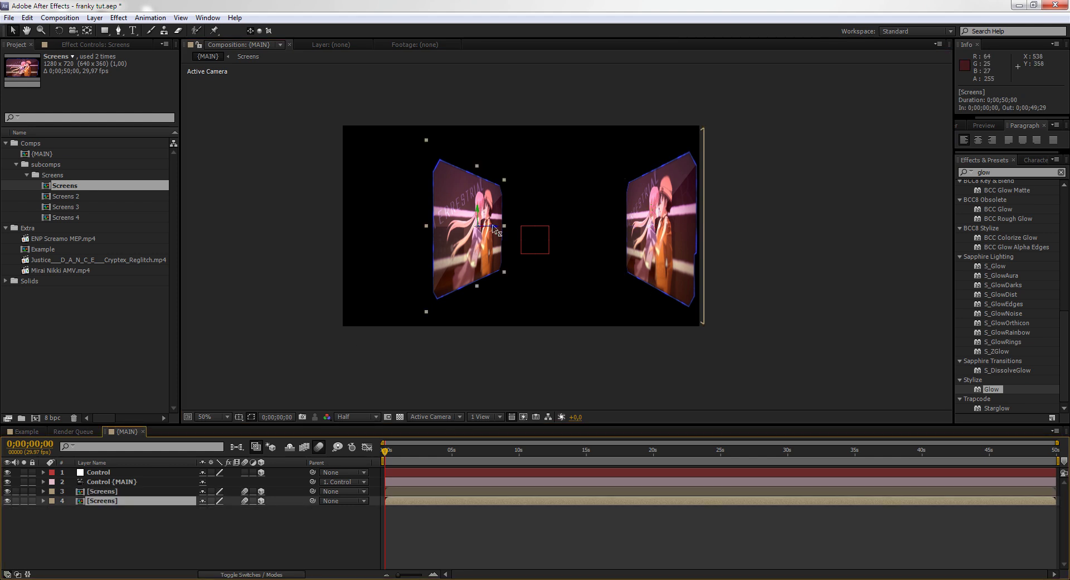
{"action": "left_click_drag", "start_coordinate": [493, 227], "coordinate": [387, 233]}
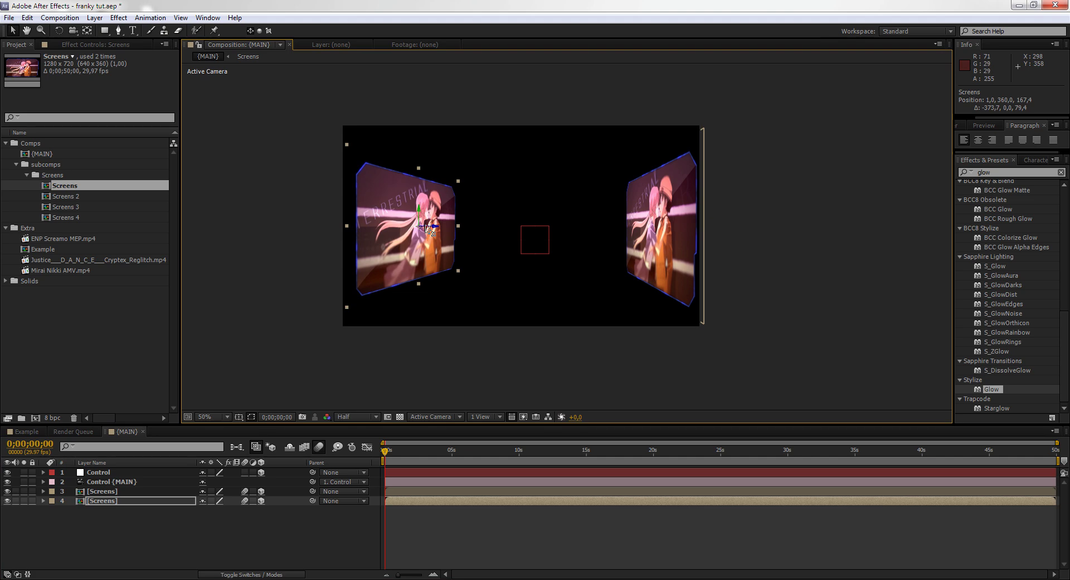
{"action": "left_click_drag", "start_coordinate": [428, 229], "coordinate": [413, 238]}
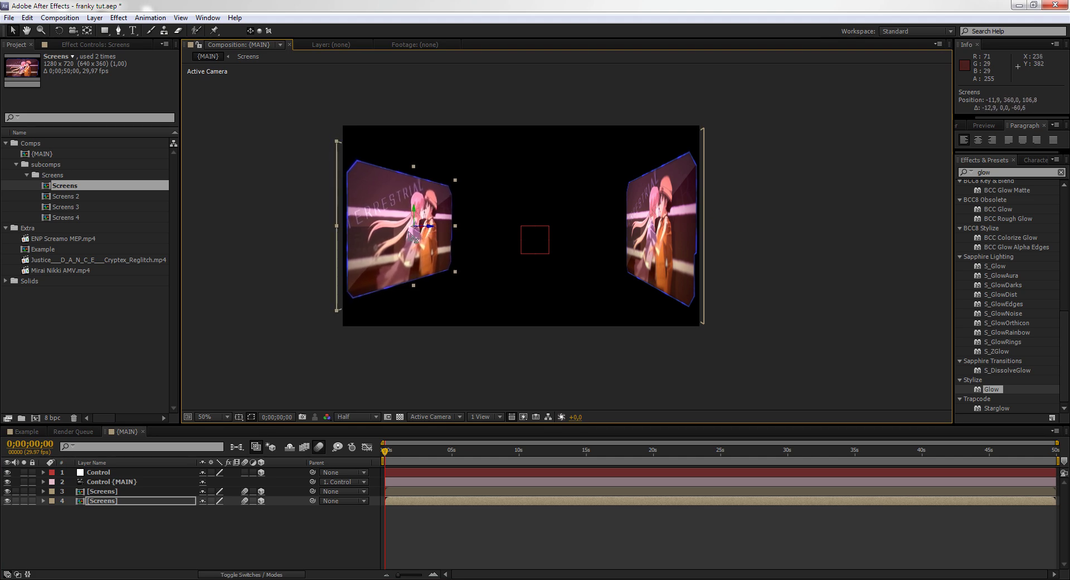
- Replace the left Screens layer with a duplicate of the right one, rotated to mirror it and placed at about -40.6, 360, 14.9
{"action": "left_click", "coordinate": [110, 501]}
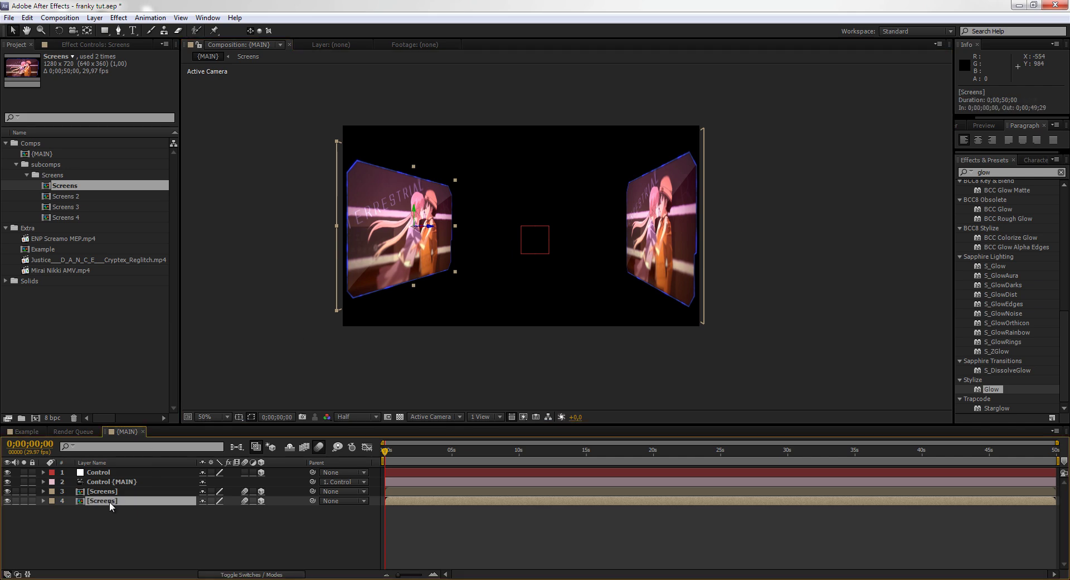
{"action": "key", "text": "Delete"}
{"action": "left_click", "coordinate": [116, 493]}
{"action": "key", "text": "ctrl+d"}
{"action": "key", "text": "w"}
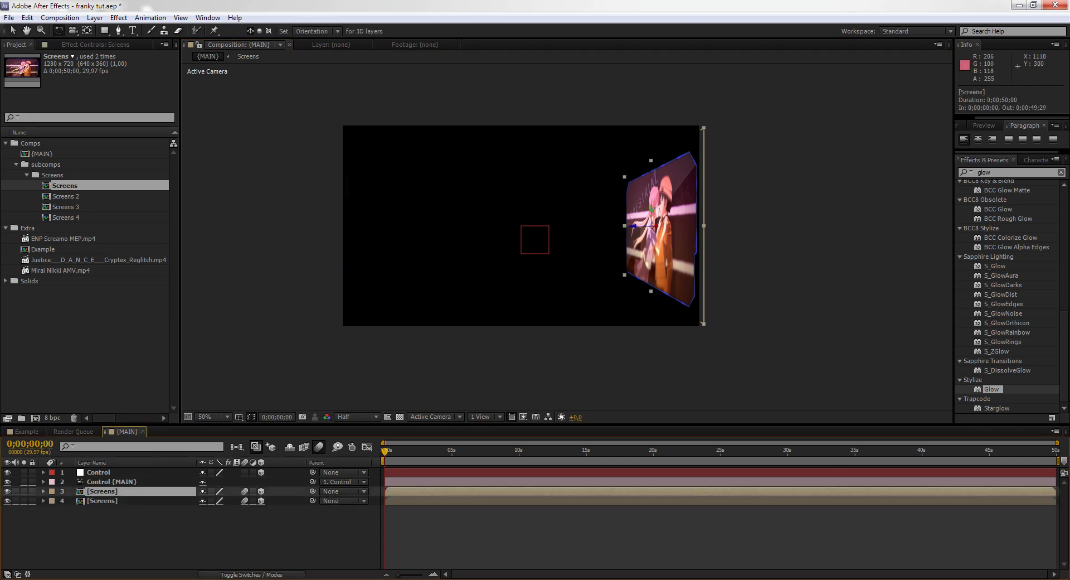
{"action": "left_click_drag", "start_coordinate": [635, 227], "coordinate": [247, 248]}
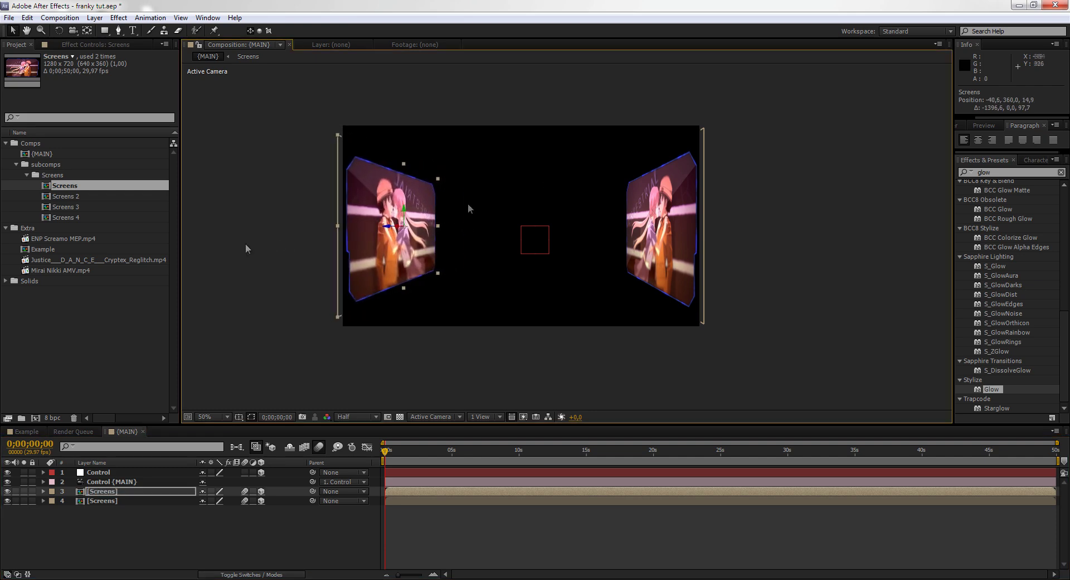
{"action": "key", "text": "w"}
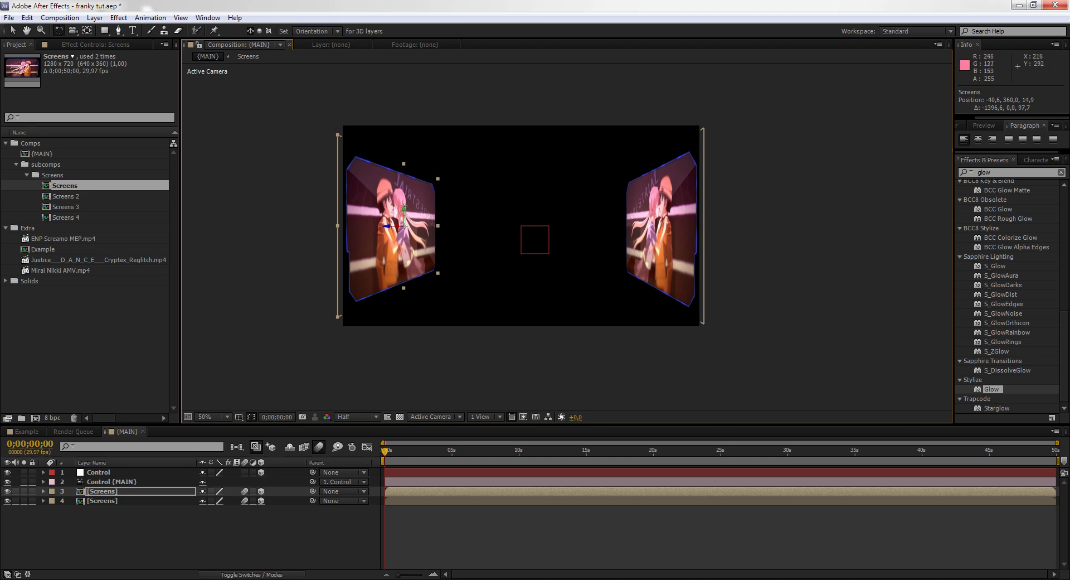
{"action": "key", "text": "v"}
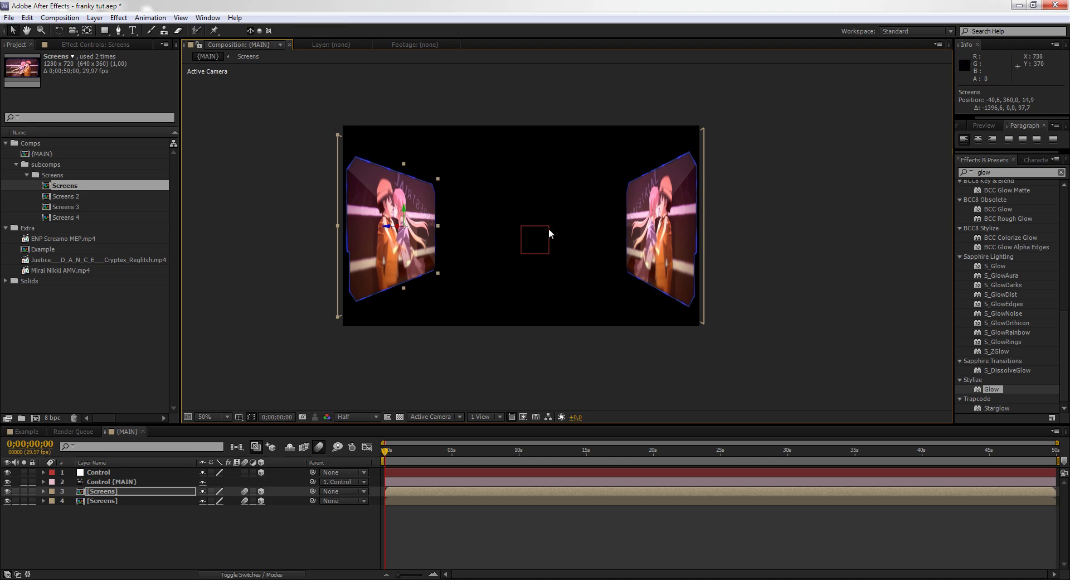
- Keyframe the Control null's Position at 640, 360, -750 on 0;00;00;10 and at about -1780, 360, -750 on 0;00;00;00
{"action": "left_click", "coordinate": [103, 501]}
{"action": "left_click", "coordinate": [117, 472]}
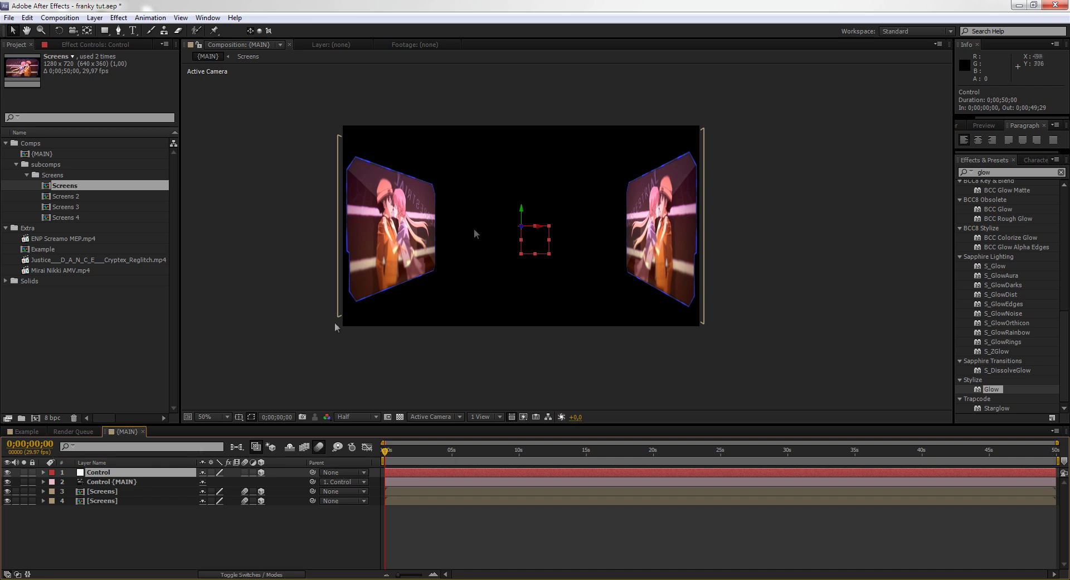
{"action": "left_click", "coordinate": [145, 481]}
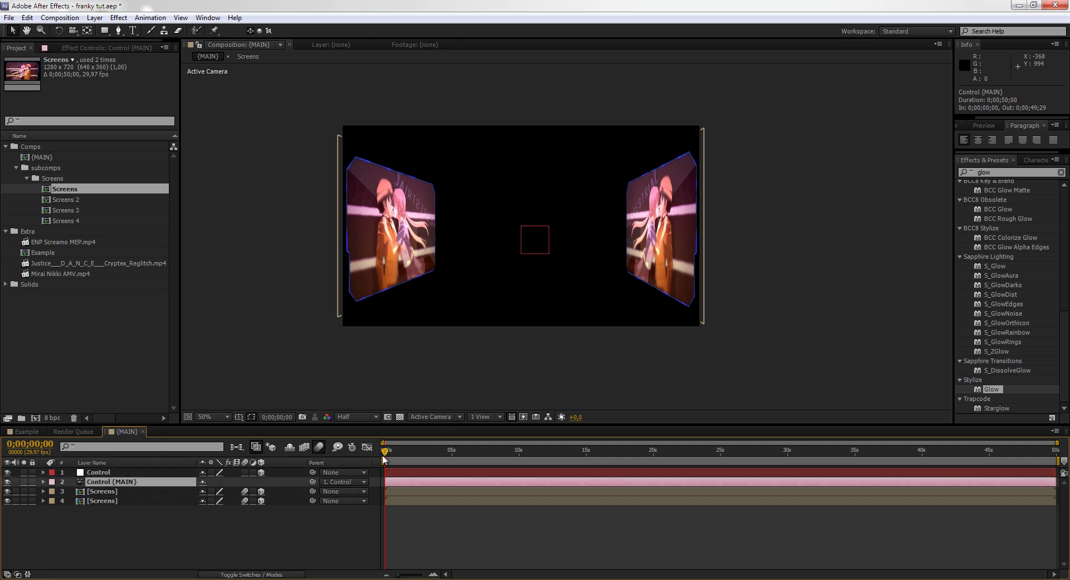
{"action": "left_click_drag", "start_coordinate": [385, 454], "coordinate": [579, 491]}
{"action": "scroll", "coordinate": [391, 478], "scroll_direction": "up", "scroll_amount": 3}
{"action": "left_click", "coordinate": [113, 471]}
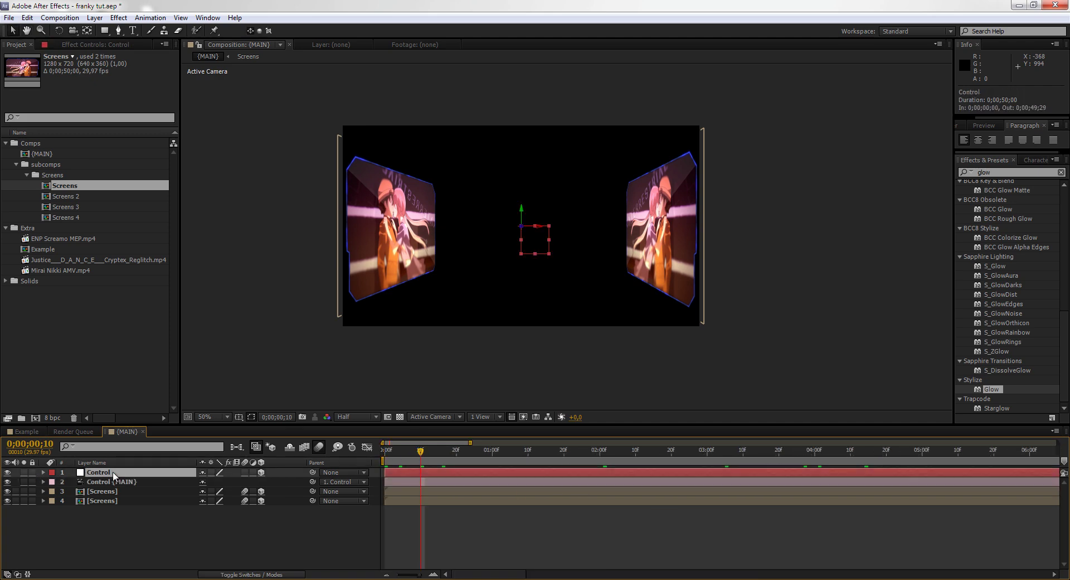
{"action": "key", "text": "p"}
{"action": "left_click", "coordinate": [72, 482]}
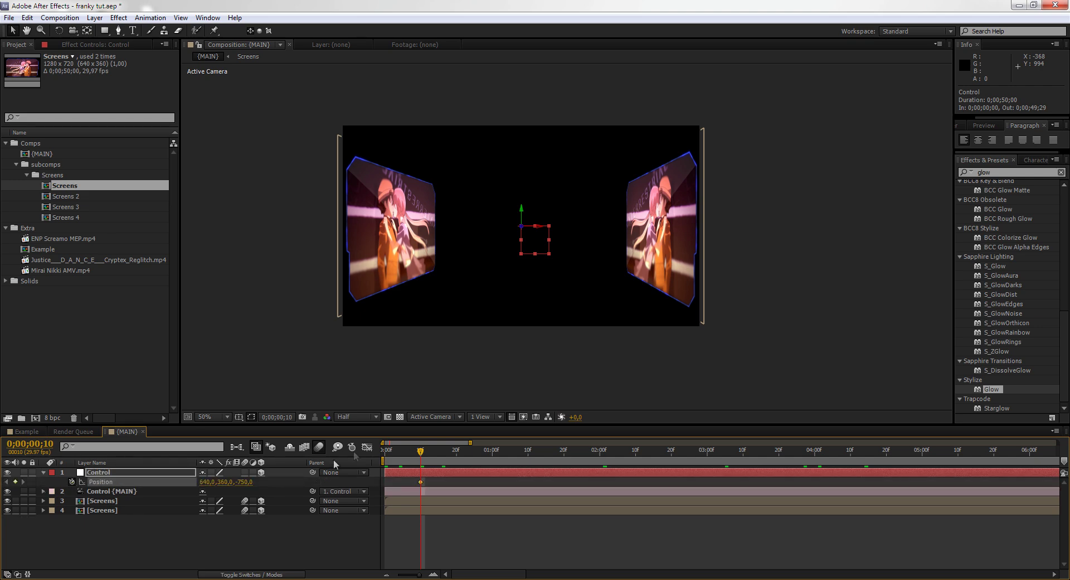
{"action": "left_click_drag", "start_coordinate": [430, 453], "coordinate": [365, 466]}
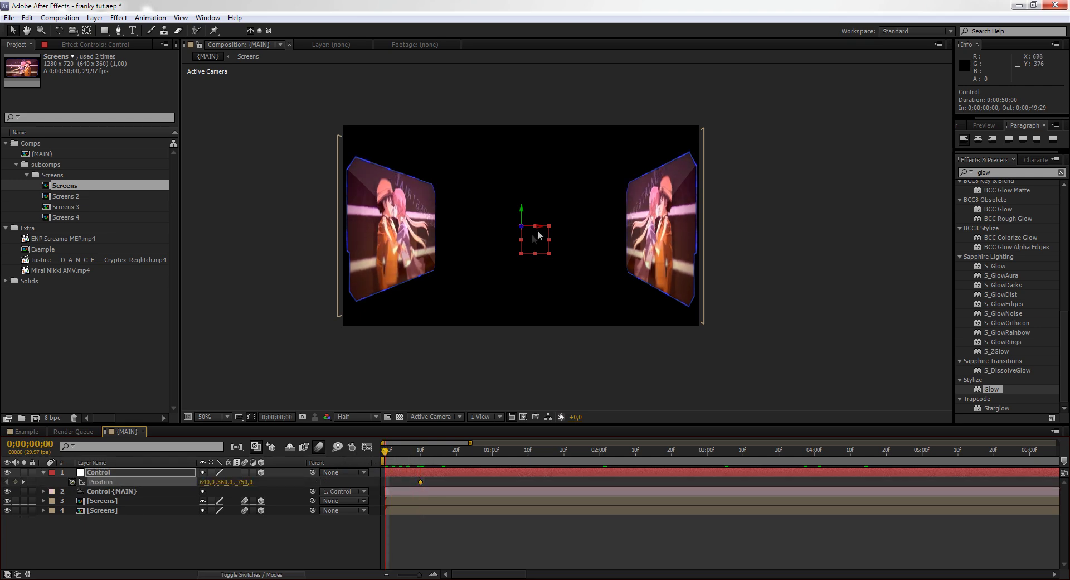
{"action": "left_click_drag", "start_coordinate": [541, 230], "coordinate": [472, 236]}
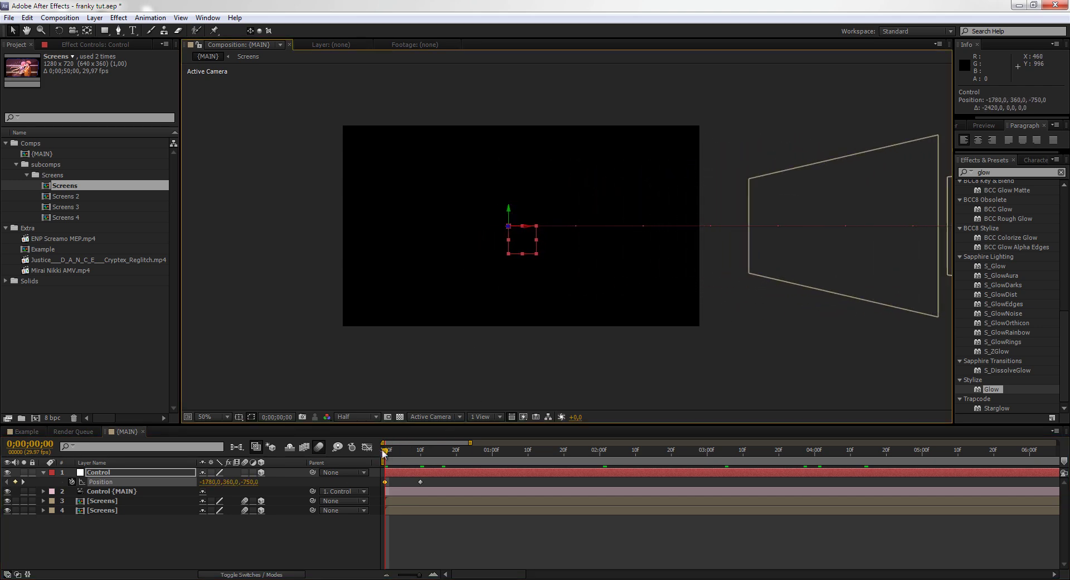
- Move the Control null's second Position keyframe to 0;00;01;00 and run a RAM preview of the slide
{"action": "left_click_drag", "start_coordinate": [384, 454], "coordinate": [491, 464]}
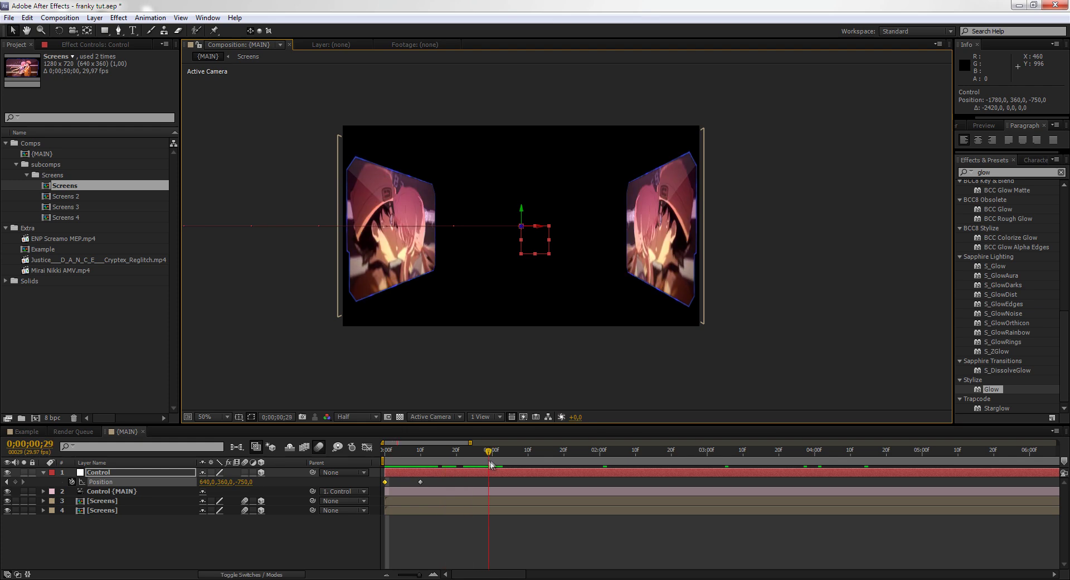
{"action": "left_click_drag", "start_coordinate": [422, 482], "coordinate": [426, 482]}
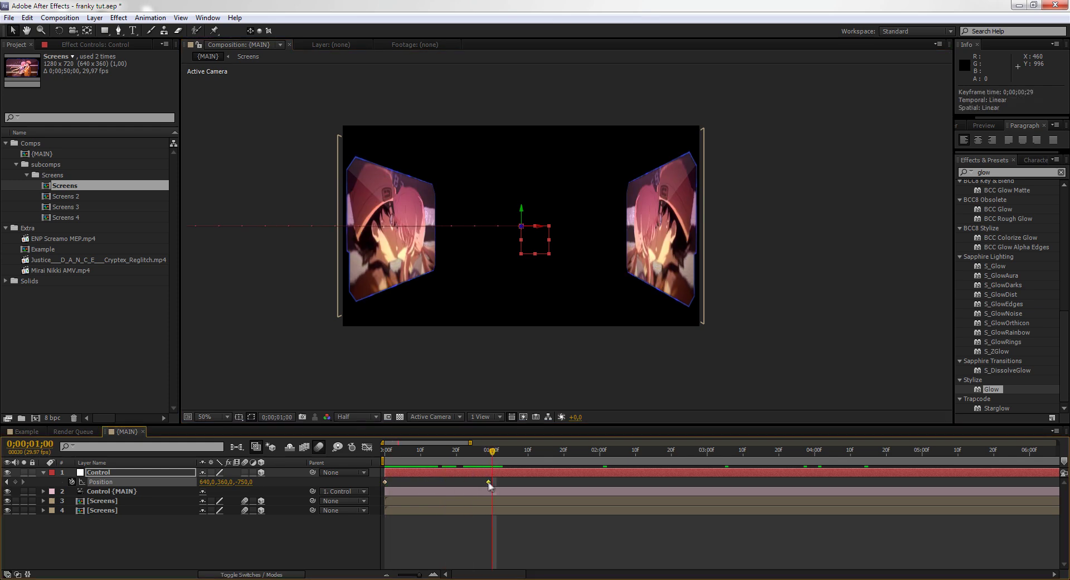
{"action": "mouse_move", "coordinate": [491, 456]}
{"action": "left_mouse_down"}
{"action": "mouse_move", "coordinate": [406, 459]}
{"action": "mouse_move", "coordinate": [498, 457]}
{"action": "left_mouse_up"}
{"action": "key", "text": "KP_0"}
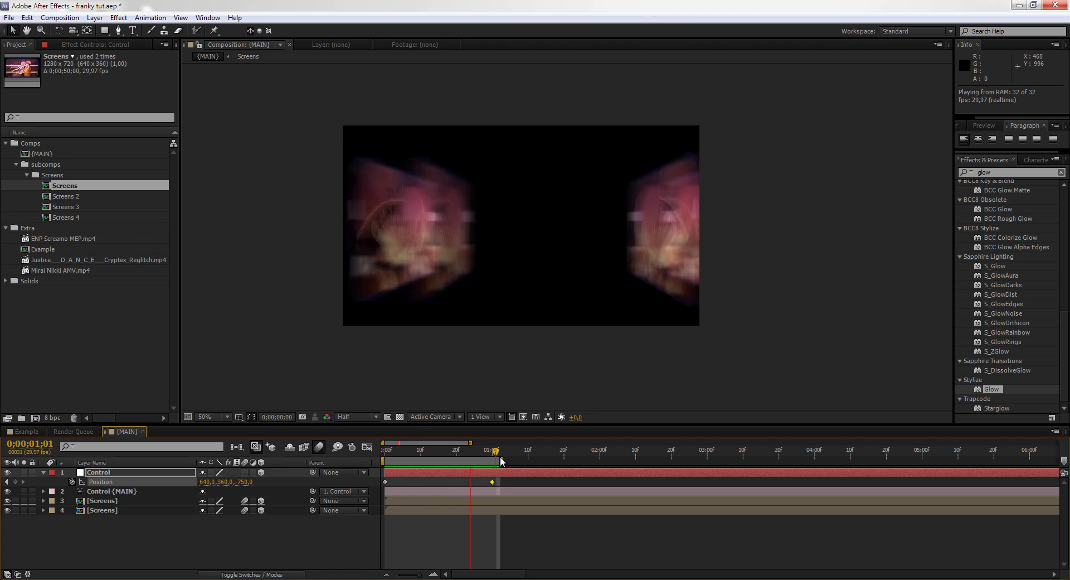
{"action": "key", "text": "space"}
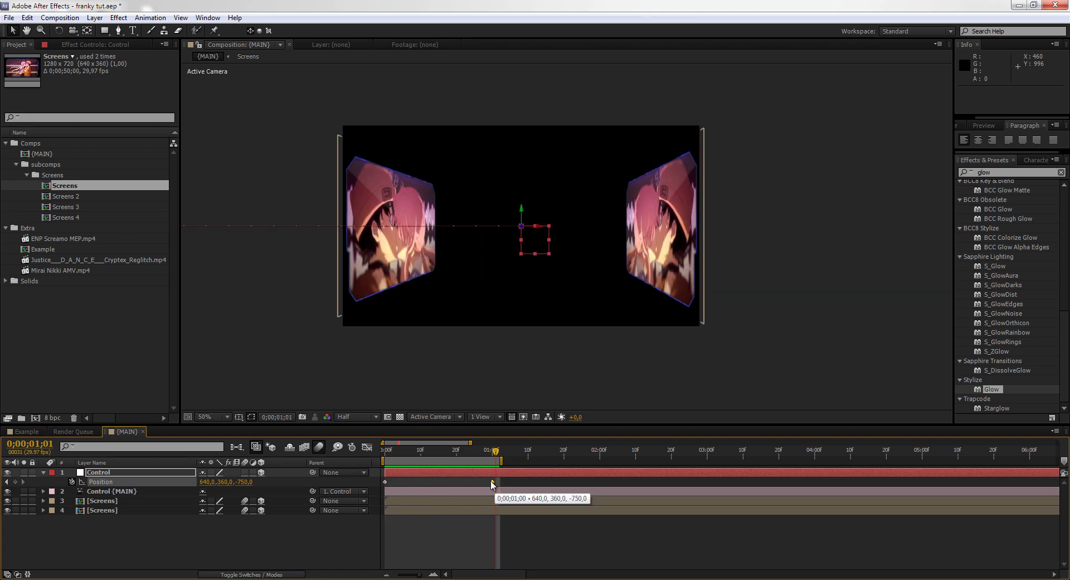
- Extend the work area to 0;00;01;27, preview a slower slide, and retime the Control null's second Position keyframe to 0;00;01;15
{"action": "left_click_drag", "start_coordinate": [492, 482], "coordinate": [578, 482]}
{"action": "left_click_drag", "start_coordinate": [501, 459], "coordinate": [595, 460]}
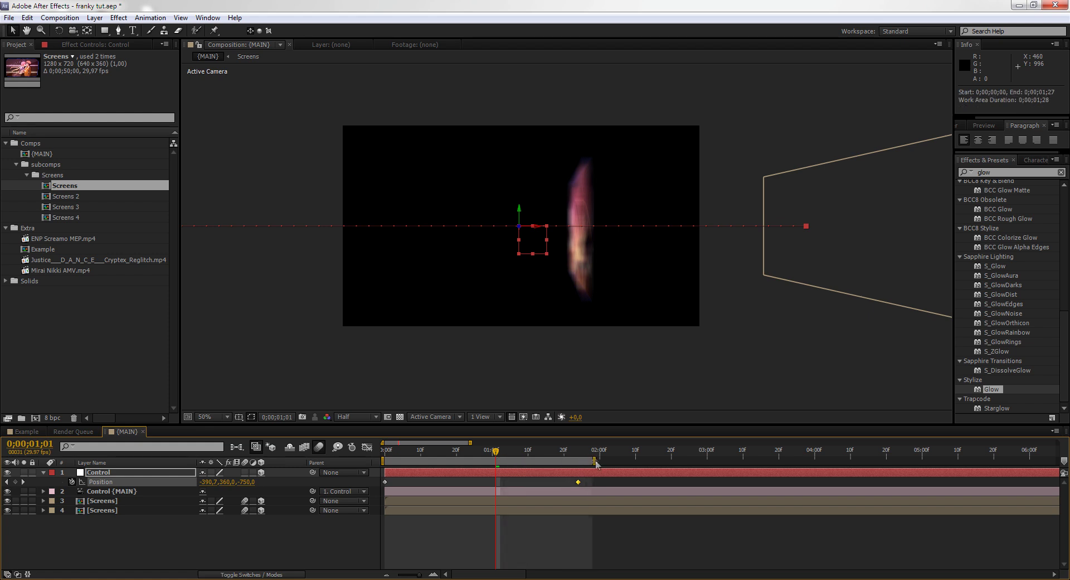
{"action": "key", "text": "KP_0"}
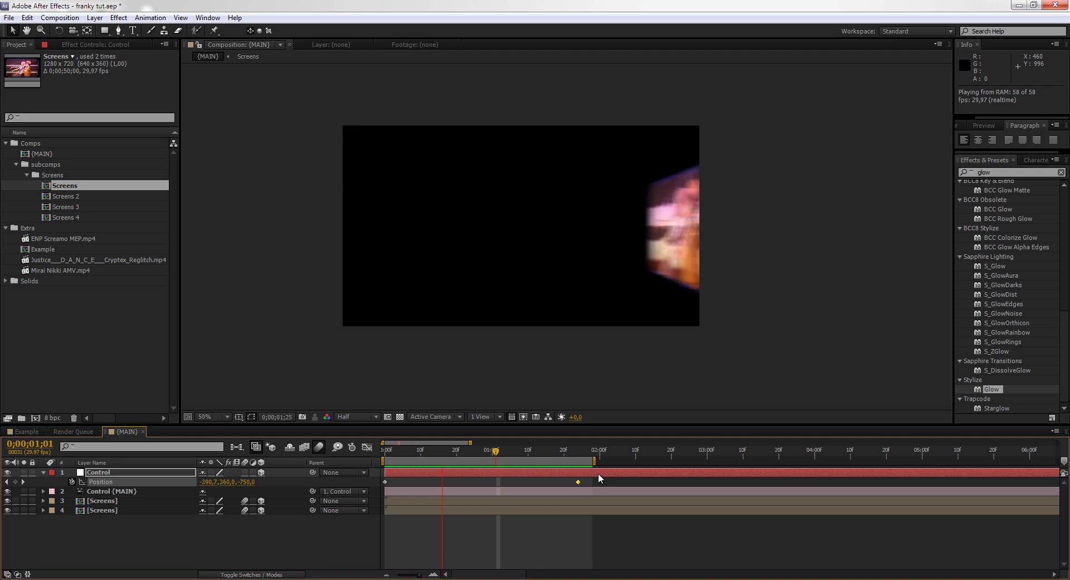
{"action": "key", "text": "space"}
{"action": "left_click", "coordinate": [569, 484]}
{"action": "left_click_drag", "start_coordinate": [578, 482], "coordinate": [546, 450]}
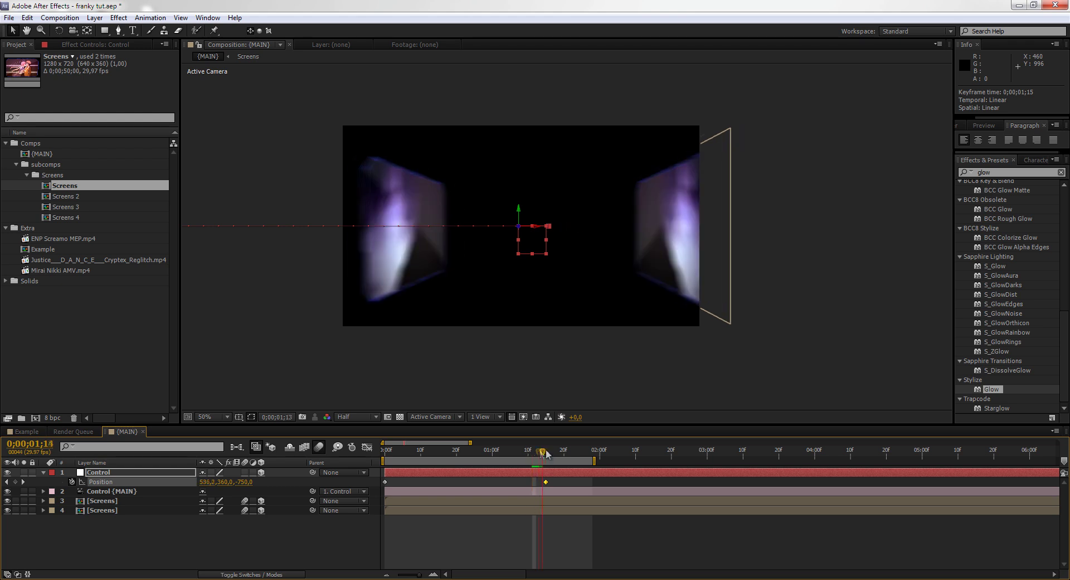
- End the work area at 0;00;01;15 in {MAIN} and run a RAM preview of the camera slide
{"action": "key", "text": "n"}
{"action": "key", "text": "KP_0"}
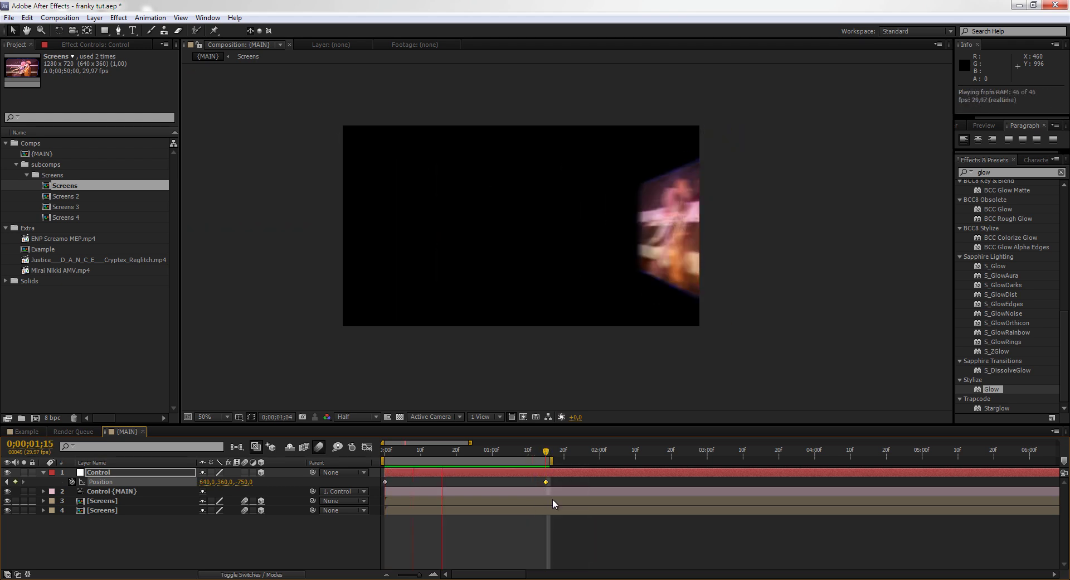
{"action": "left_click", "coordinate": [553, 499]}
{"action": "left_click", "coordinate": [432, 451]}
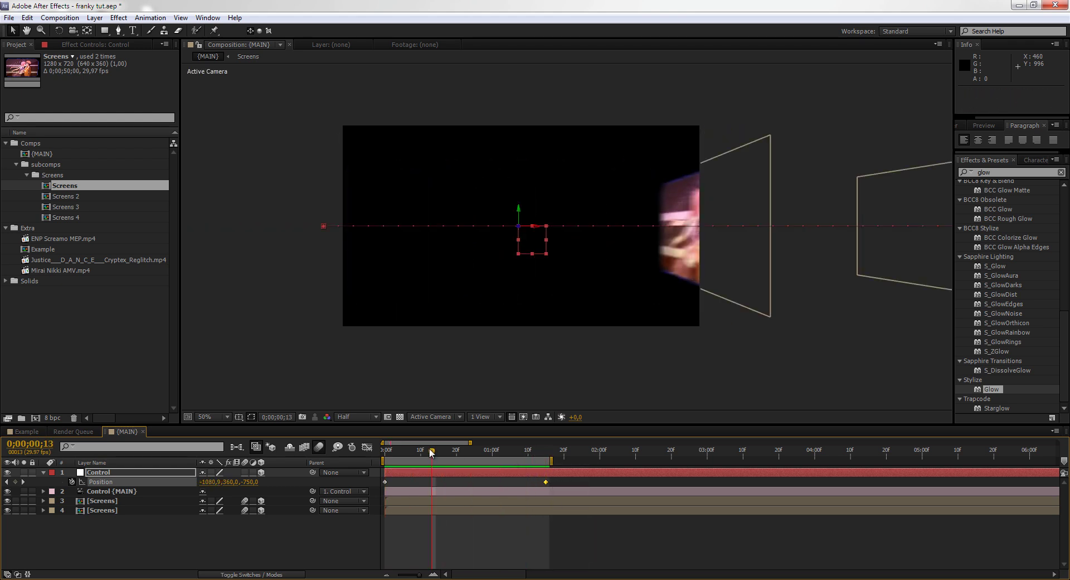
- Apply Easy Ease to both of the Control null's Position keyframes and scrub through the eased slide
{"action": "left_click_drag", "start_coordinate": [431, 451], "coordinate": [549, 451]}
{"action": "left_click_drag", "start_coordinate": [576, 484], "coordinate": [383, 488]}
{"action": "left_click_drag", "start_coordinate": [392, 449], "coordinate": [504, 460]}
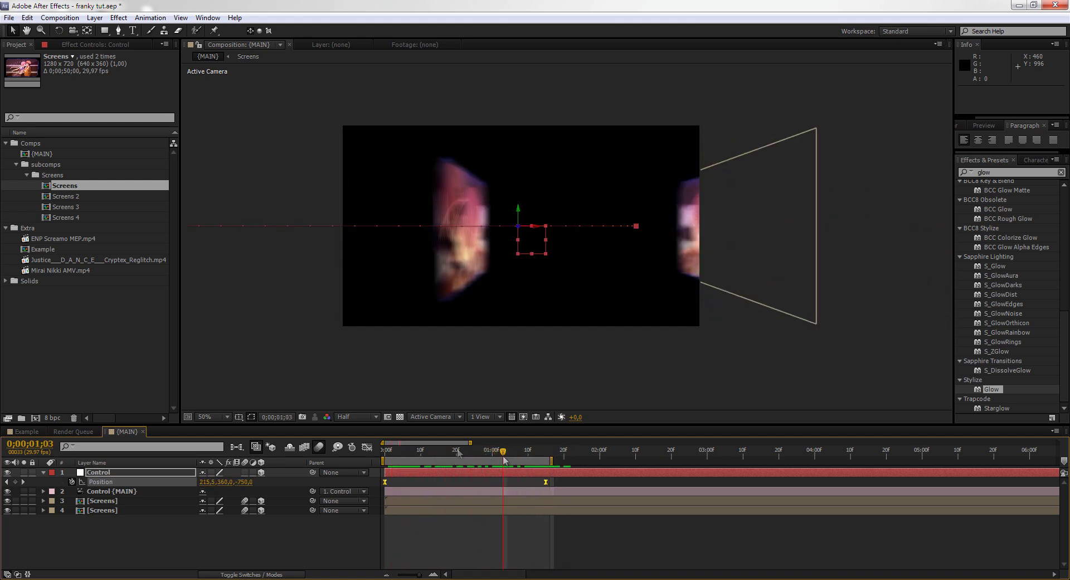
{"action": "left_click", "coordinate": [367, 447]}
{"action": "left_click", "coordinate": [366, 448]}
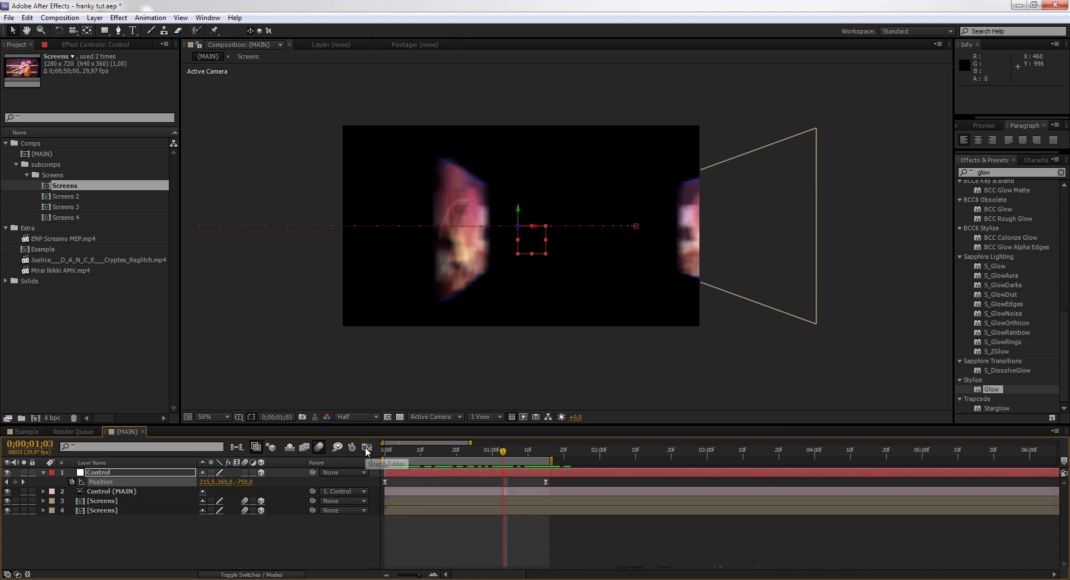
- Return to 0;00;00;00, save the project, and collapse the Control null's properties
{"action": "left_click_drag", "start_coordinate": [504, 453], "coordinate": [184, 558]}
{"action": "key", "text": "ctrl+s"}
{"action": "left_click", "coordinate": [148, 538]}
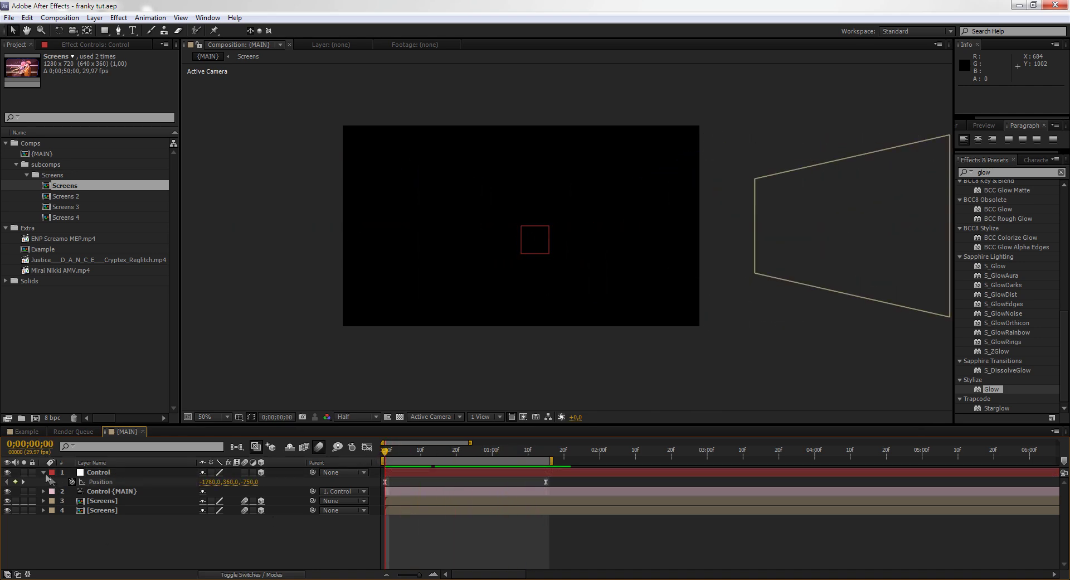
{"action": "left_click", "coordinate": [43, 472]}
- Search the effects for "audio" and select Audio Waveform
{"action": "left_click_drag", "start_coordinate": [997, 172], "coordinate": [916, 179]}
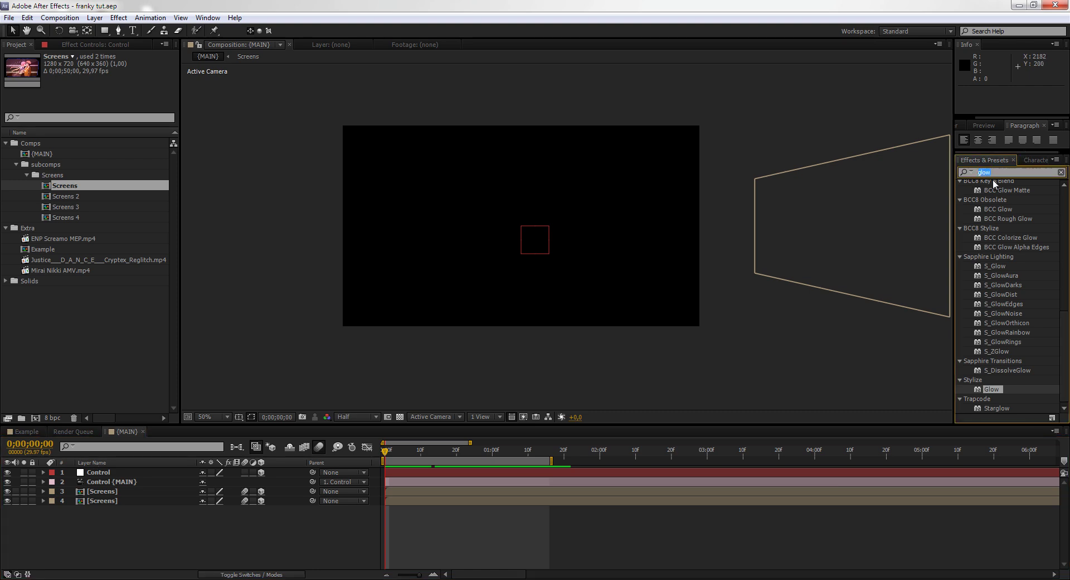
{"action": "type", "text": "audio"}
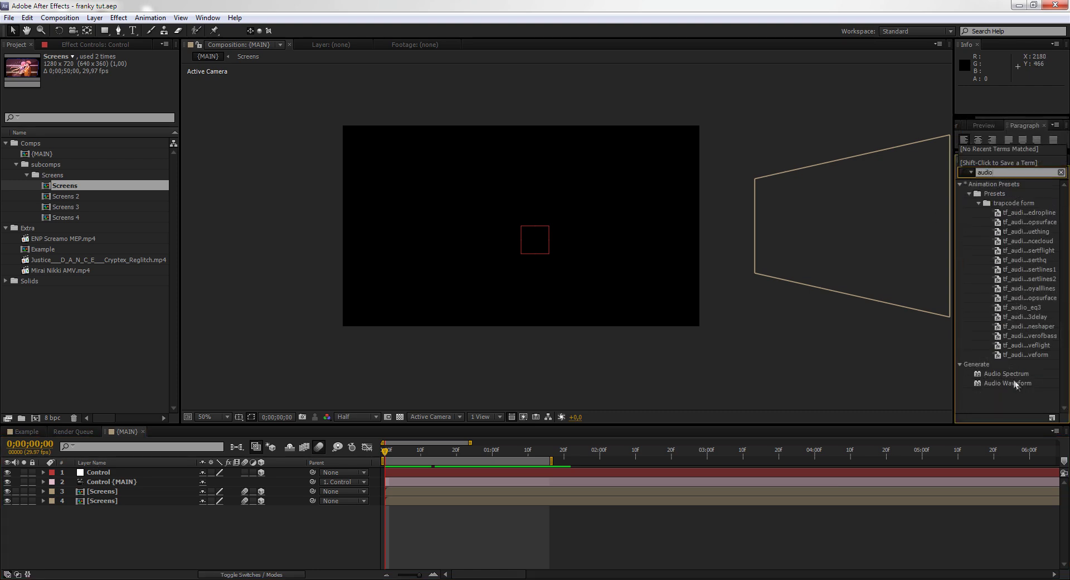
{"action": "left_click_drag", "start_coordinate": [1016, 384], "coordinate": [1032, 363]}
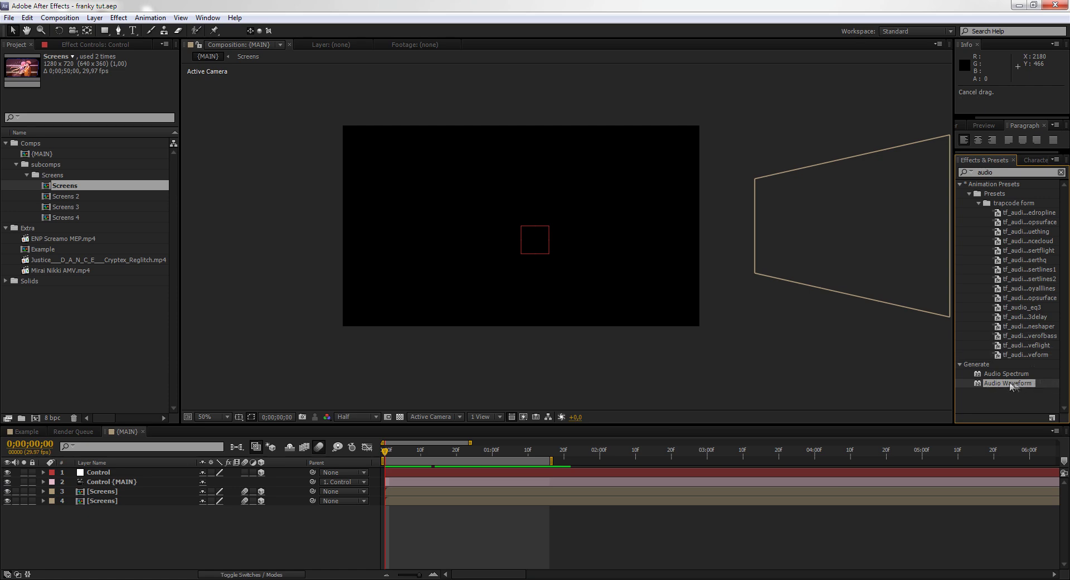
{"action": "left_click", "coordinate": [116, 18]}
{"action": "left_click", "coordinate": [100, 5]}
- Create a comp-sized 1280 x 720 solid in {MAIN} with its color set to white, FFFFFF
{"action": "right_click", "coordinate": [124, 550]}
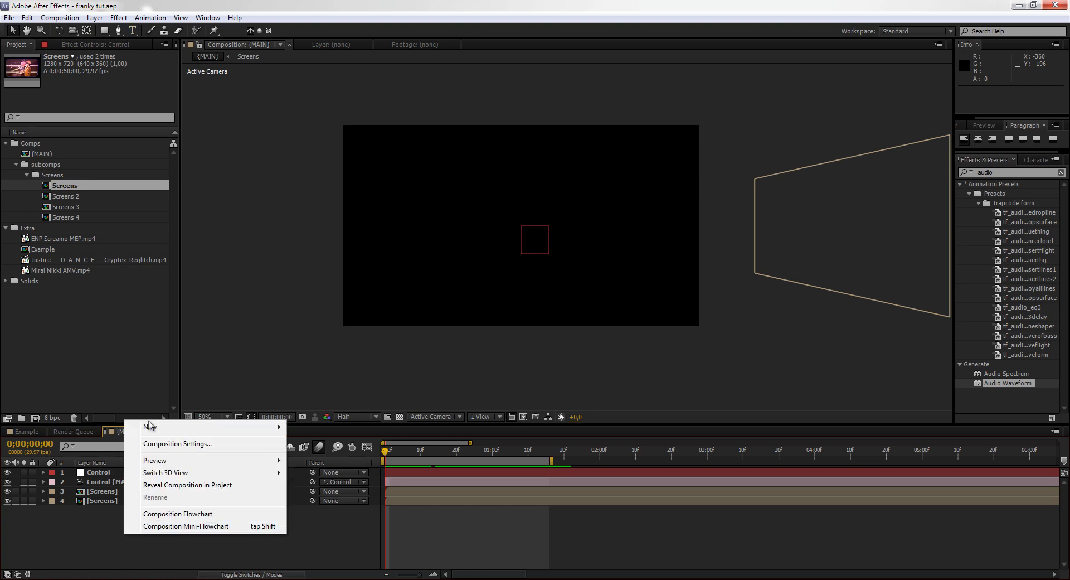
{"action": "mouse_move", "coordinate": [238, 432]}
{"action": "left_click", "coordinate": [312, 456]}
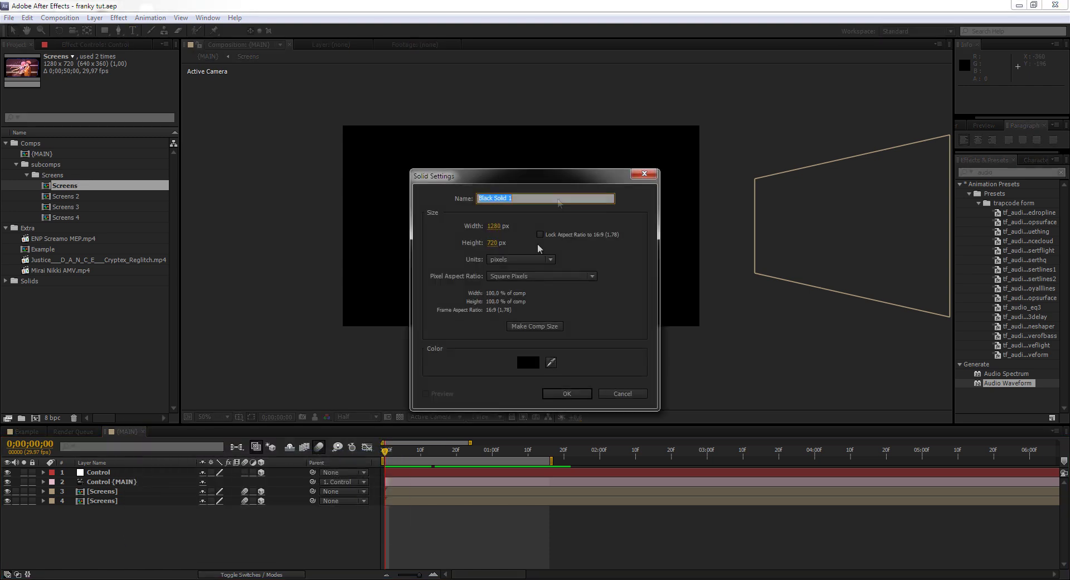
{"action": "left_click", "coordinate": [543, 326]}
{"action": "left_click", "coordinate": [527, 362]}
{"action": "left_click_drag", "start_coordinate": [126, 389], "coordinate": [67, 349]}
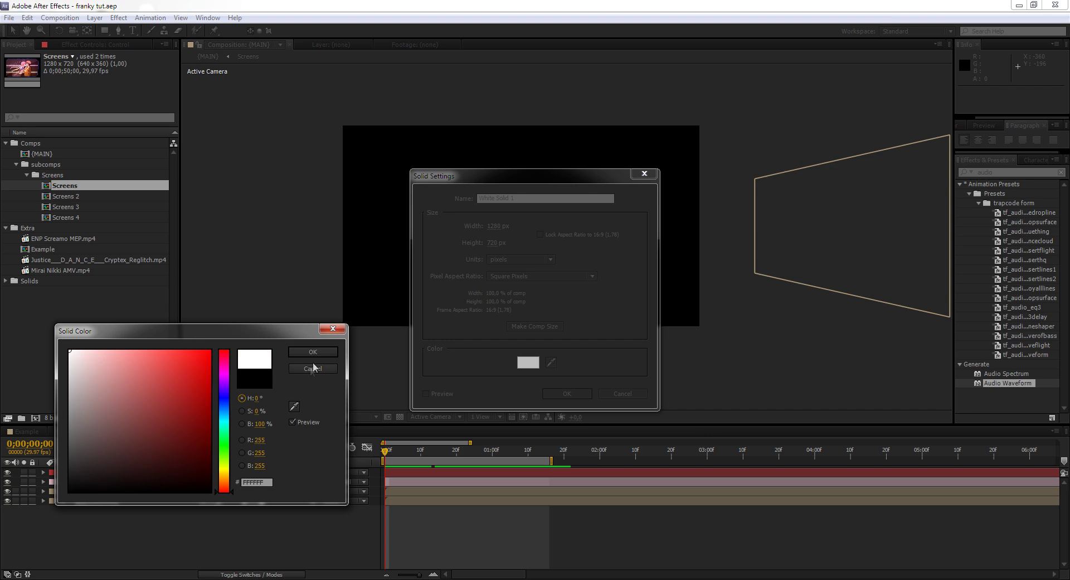
{"action": "left_click", "coordinate": [311, 353]}
{"action": "left_click", "coordinate": [566, 394]}
- Apply Audio Waveform to the white solid and set its Inside Color and Outside Color to white, FFFFFF
{"action": "left_click_drag", "start_coordinate": [1007, 383], "coordinate": [112, 474]}
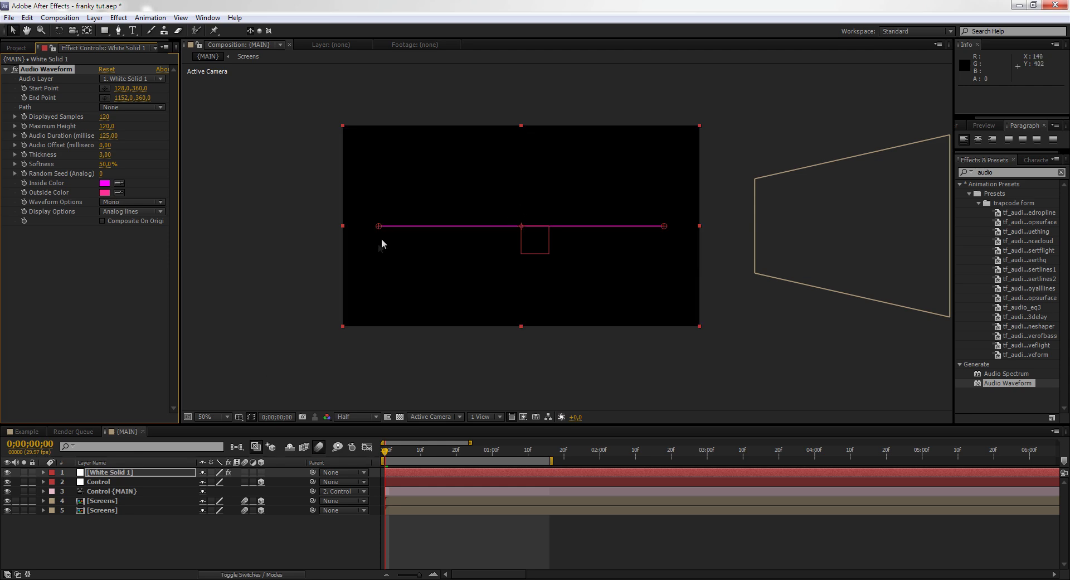
{"action": "left_click", "coordinate": [105, 182]}
{"action": "left_click_drag", "start_coordinate": [167, 379], "coordinate": [1, 262]}
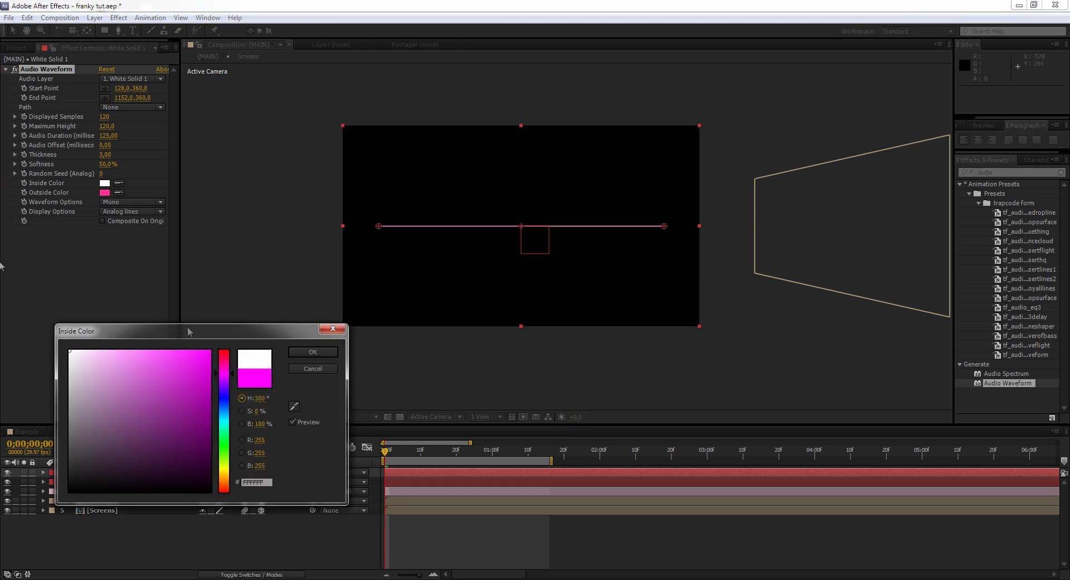
{"action": "left_click", "coordinate": [313, 352]}
{"action": "left_click", "coordinate": [105, 192]}
{"action": "left_click_drag", "start_coordinate": [72, 357], "coordinate": [2, 266]}
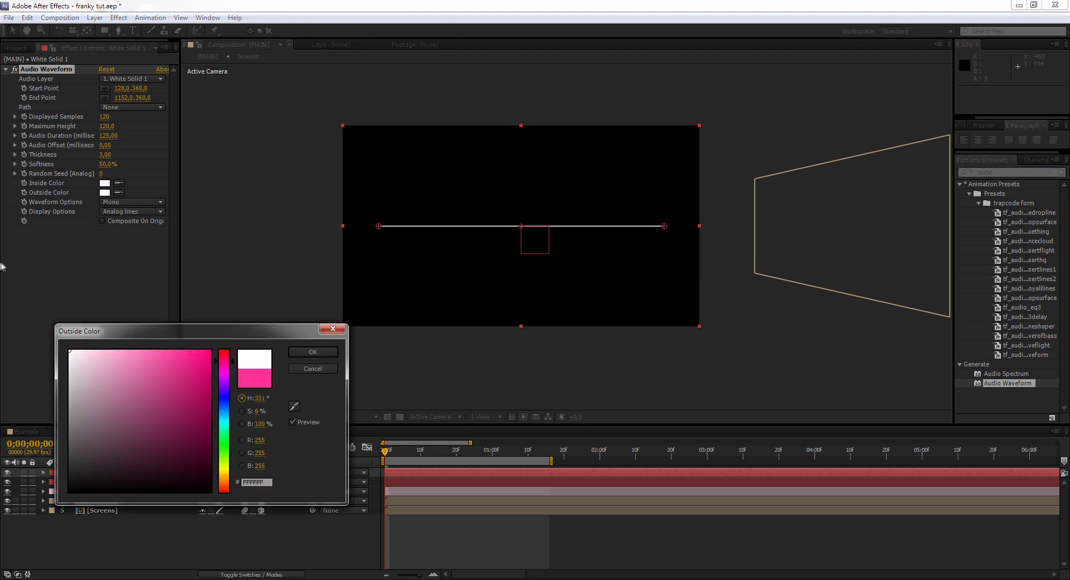
{"action": "left_click", "coordinate": [311, 353]}
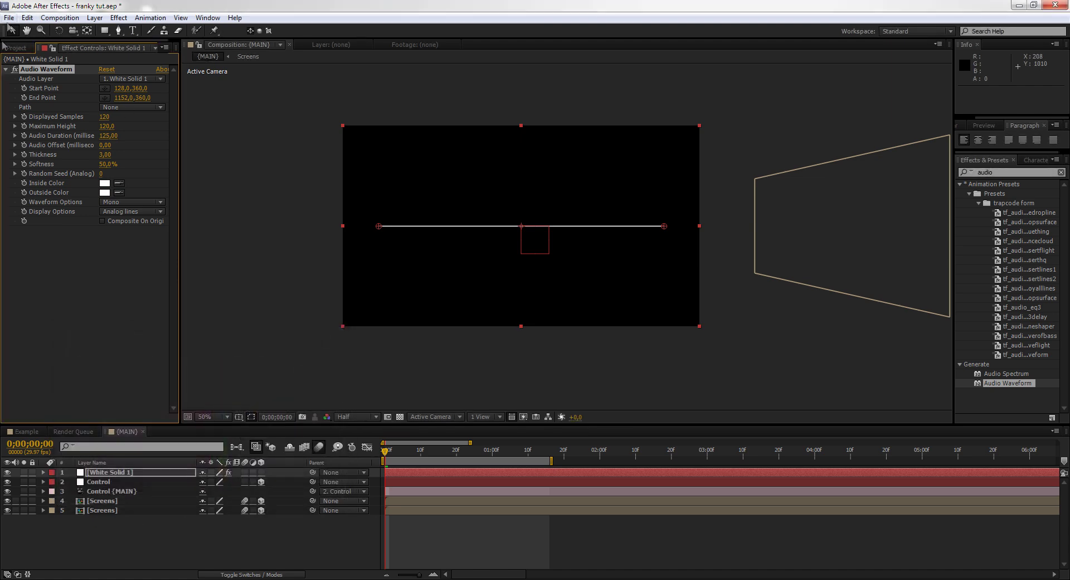
- Open the Justice D_A_N_C_E Cryptex_Reglitch.mp4 footage for viewing, and return to the {MAIN} composition view
{"action": "left_click", "coordinate": [6, 48]}
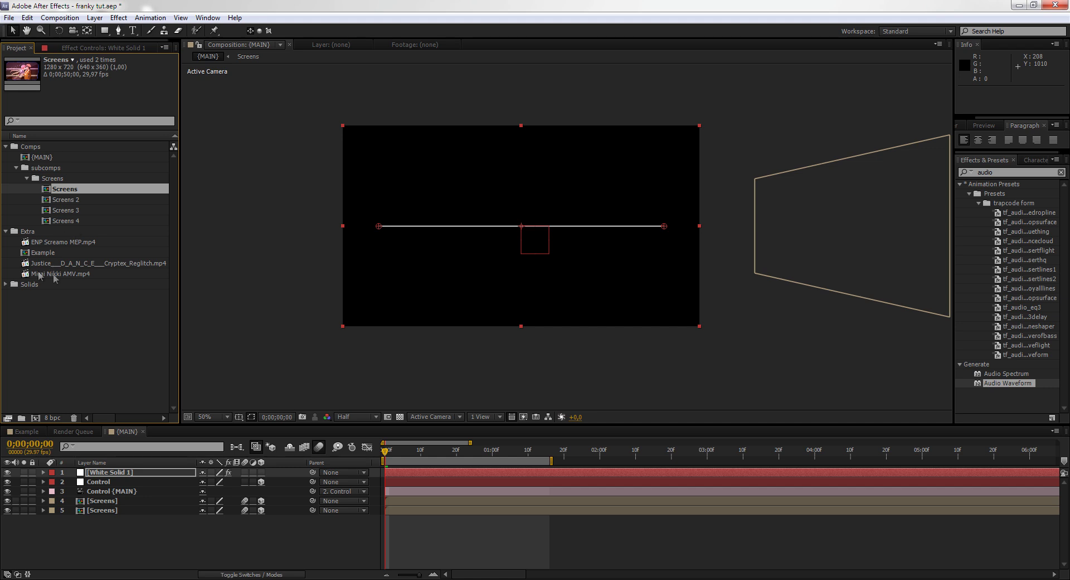
{"action": "left_click_drag", "start_coordinate": [100, 266], "coordinate": [105, 269]}
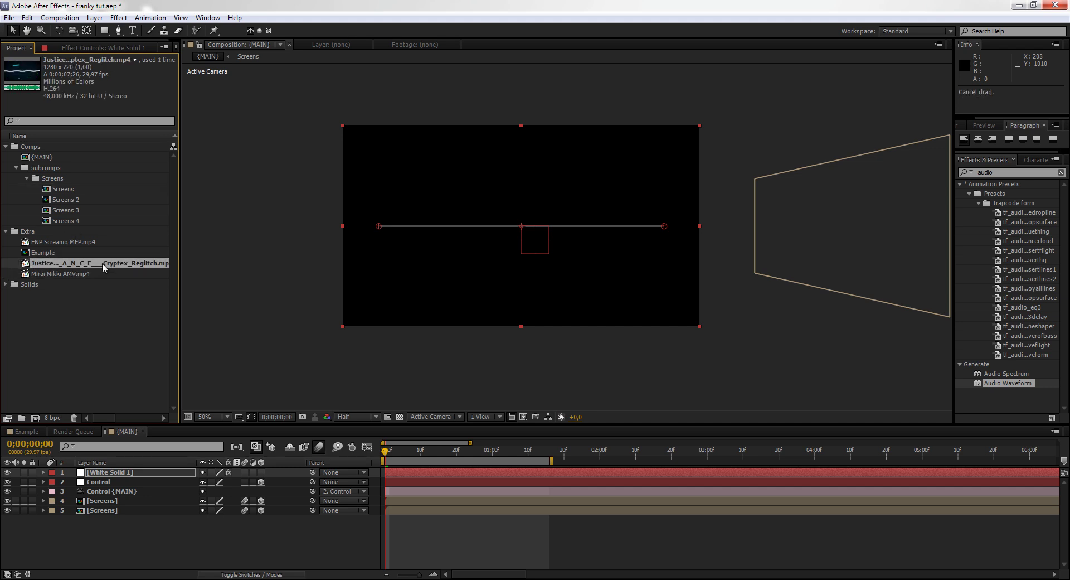
{"action": "double_click", "coordinate": [85, 265]}
{"action": "left_click", "coordinate": [243, 46]}
- Import the edIT__Laundry MP3 from the Random songs folder into the project as footage
{"action": "double_click", "coordinate": [35, 339]}
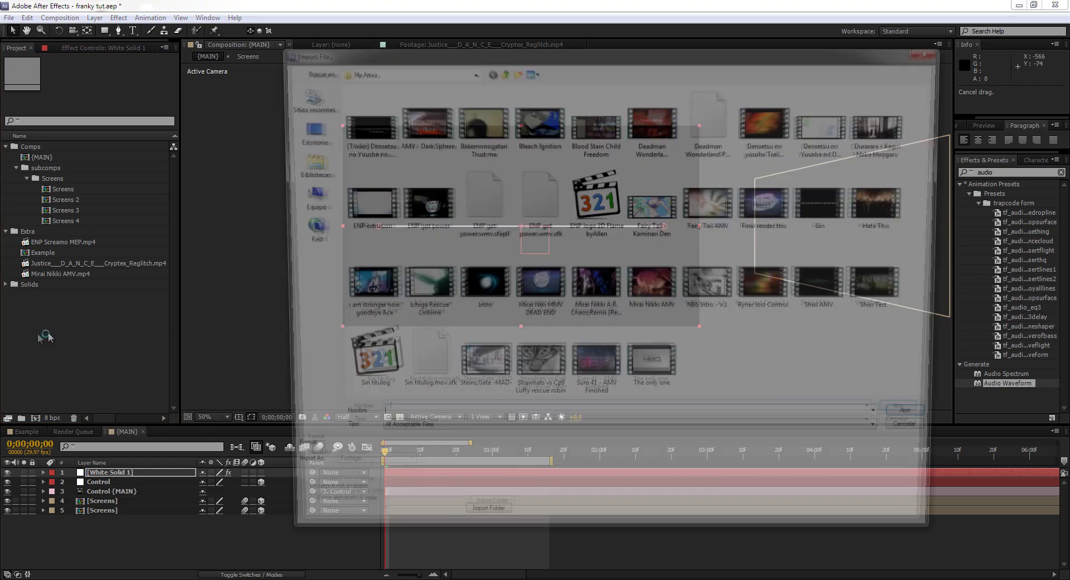
{"action": "double_click", "coordinate": [591, 97]}
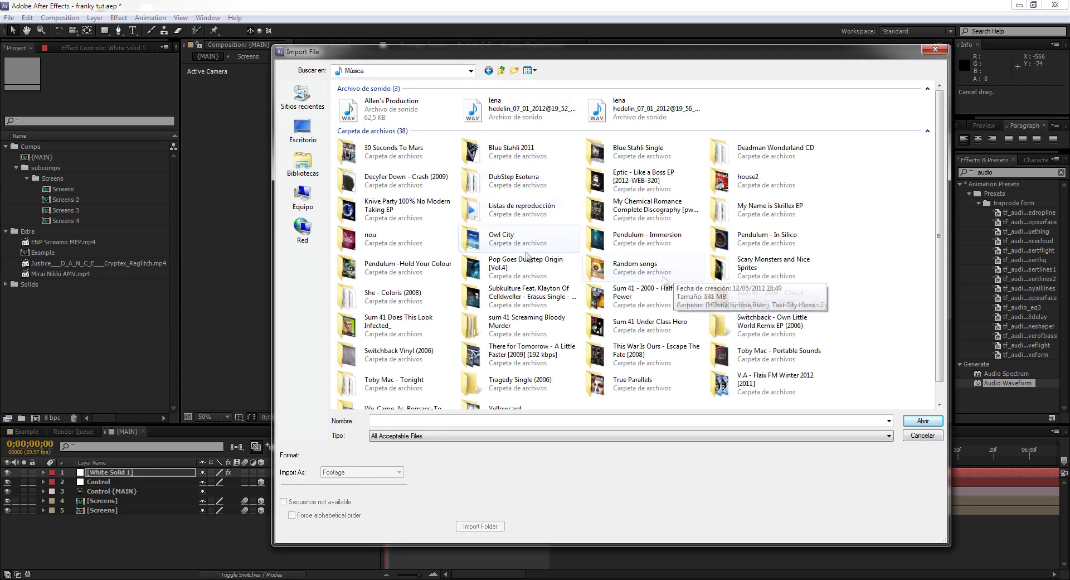
{"action": "double_click", "coordinate": [635, 267]}
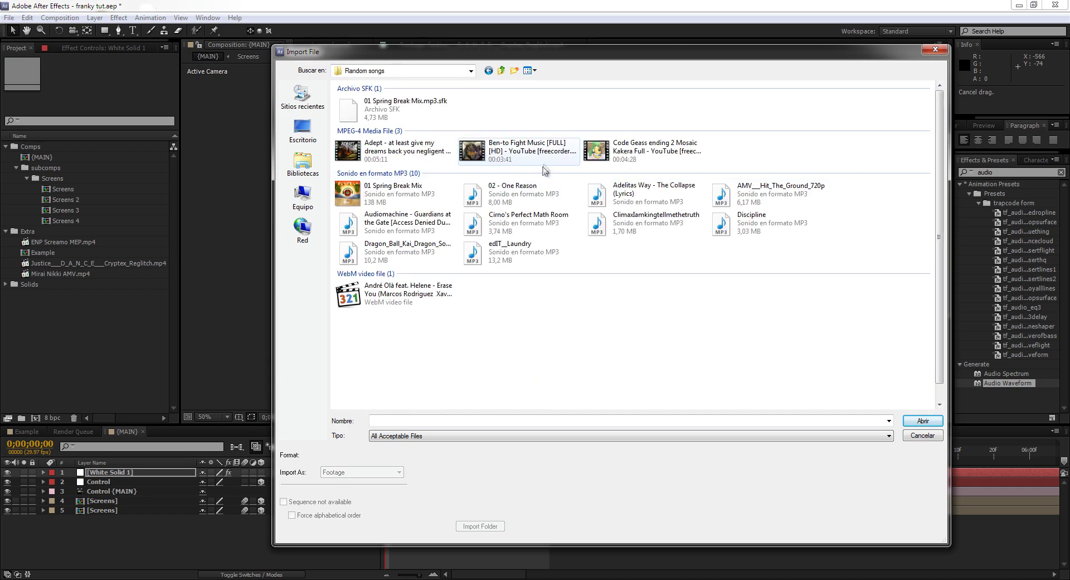
{"action": "scroll", "coordinate": [508, 236], "scroll_direction": "down", "scroll_amount": 4}
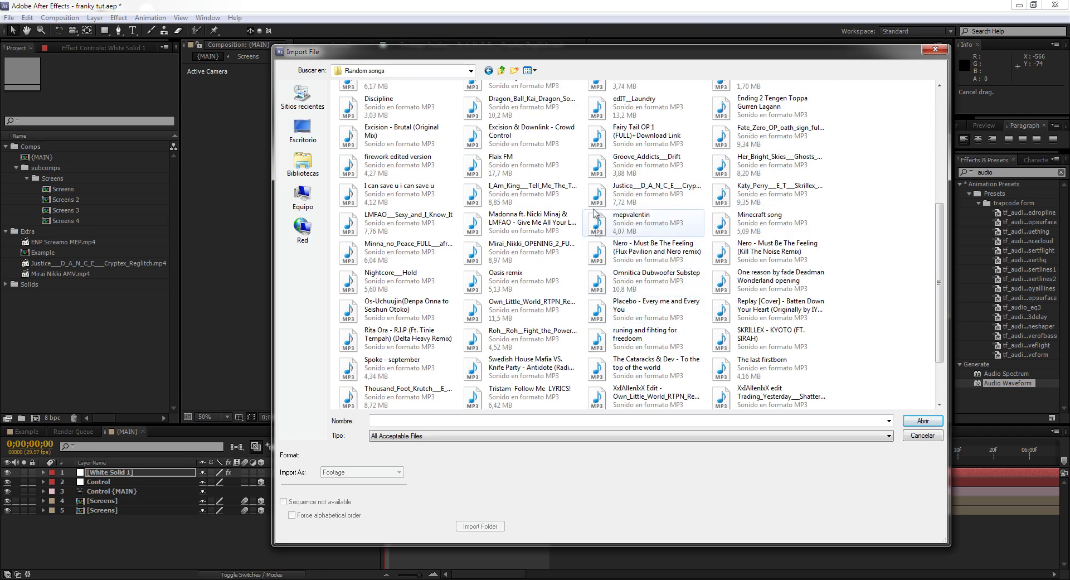
{"action": "scroll", "coordinate": [672, 220], "scroll_direction": "up", "scroll_amount": 4}
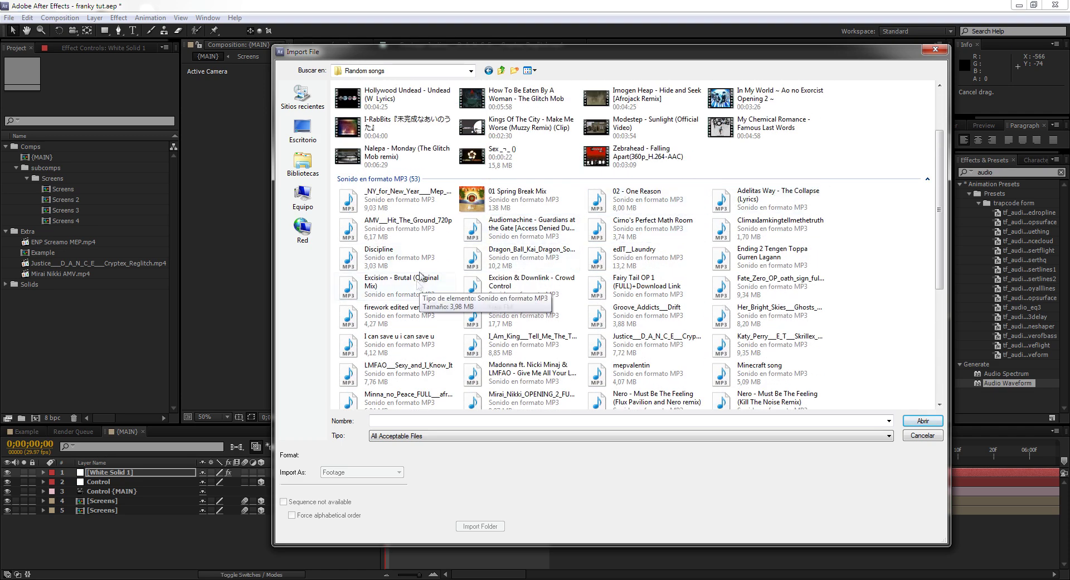
{"action": "double_click", "coordinate": [632, 246]}
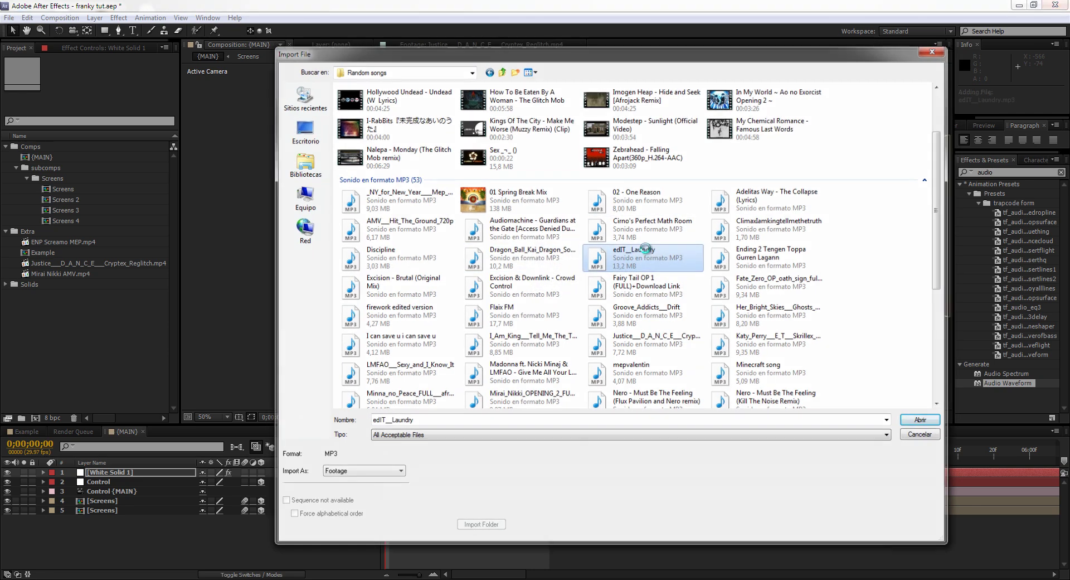
- Add edIT__Laundry.mp3 as the bottom layer of {MAIN} and reveal its audio waveform
{"action": "left_click_drag", "start_coordinate": [58, 248], "coordinate": [111, 521]}
{"action": "key", "text": "l"}
{"action": "key", "text": "l"}
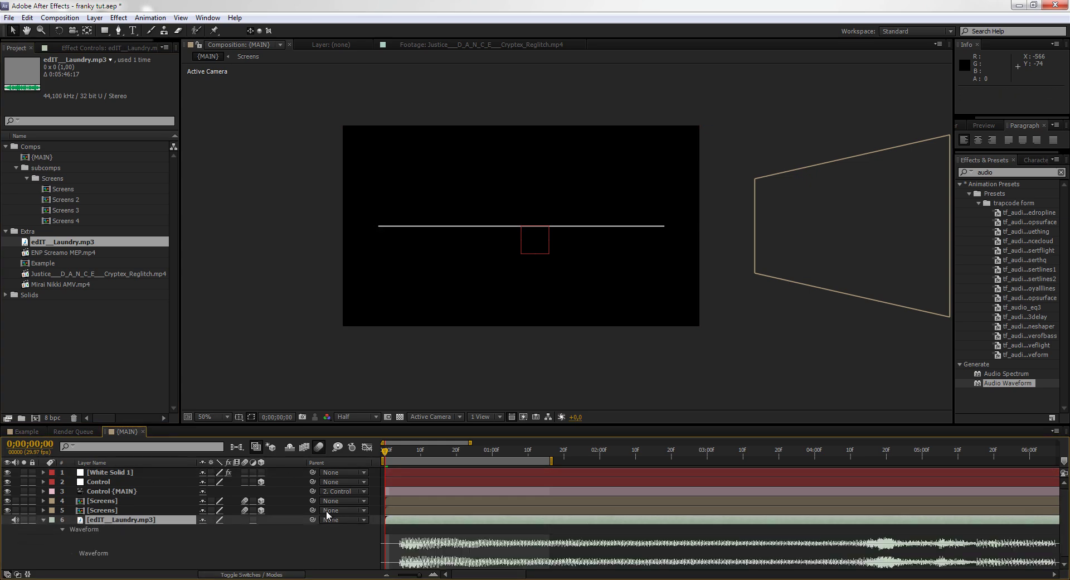
- Convert the edIT__Laundry.mp3 layer's audio to keyframes
{"action": "right_click", "coordinate": [146, 522]}
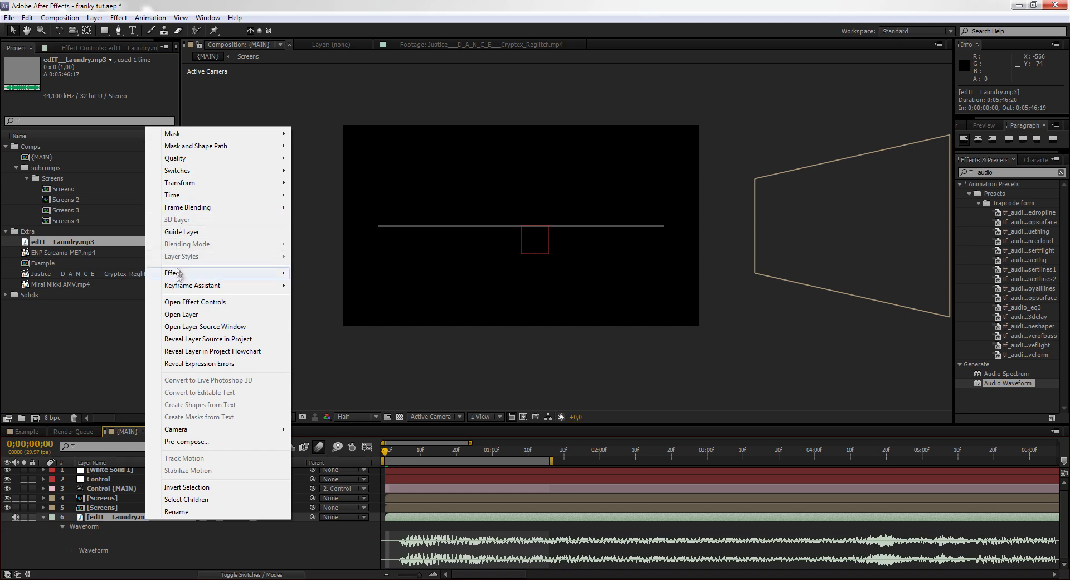
{"action": "mouse_move", "coordinate": [200, 286]}
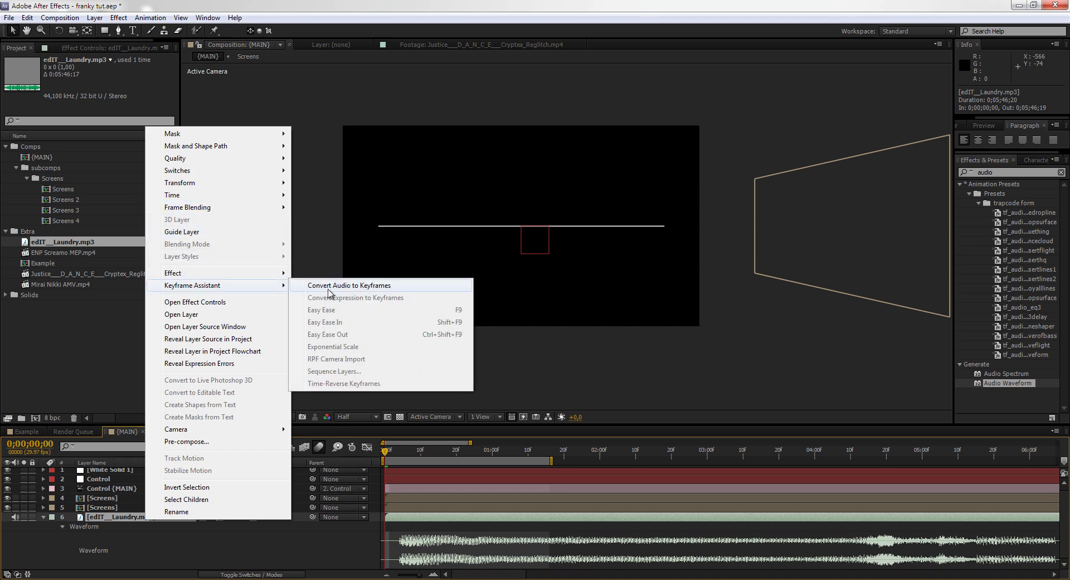
{"action": "left_click", "coordinate": [330, 287]}
{"action": "left_click", "coordinate": [44, 527]}
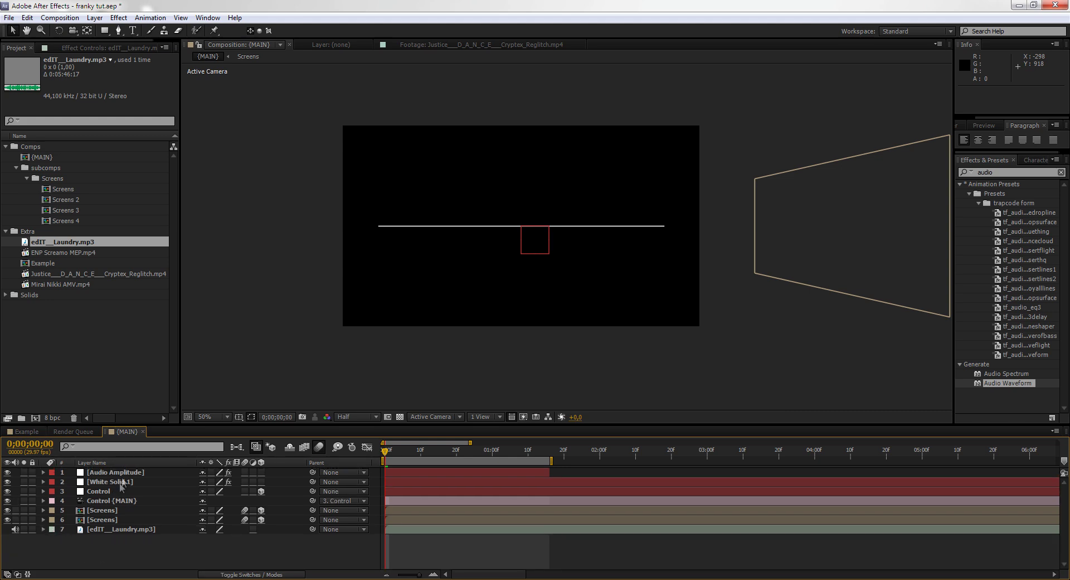
- Extend the end of the work area to about 25 seconds and delete the short Audio Amplitude layer
{"action": "left_click", "coordinate": [128, 473]}
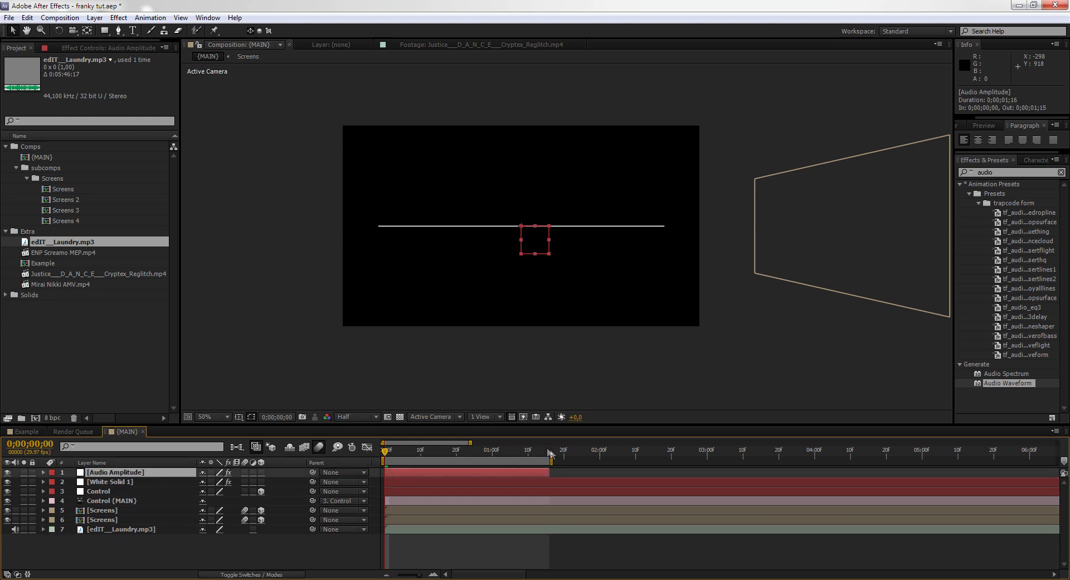
{"action": "left_click_drag", "start_coordinate": [552, 459], "coordinate": [1052, 458]}
{"action": "key", "text": "minus"}
{"action": "key", "text": "minus"}
{"action": "key", "text": "minus"}
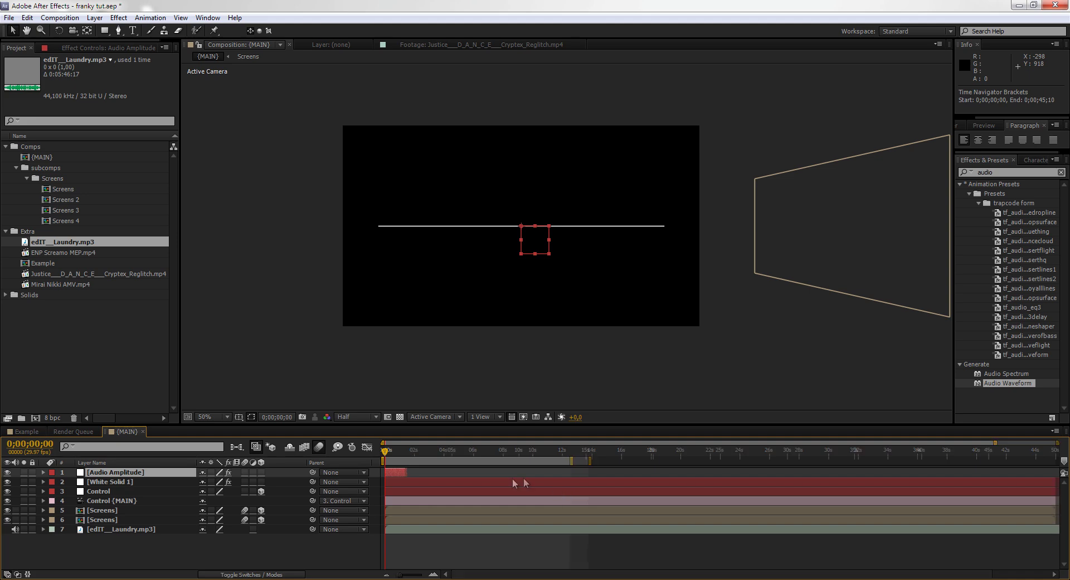
{"action": "left_click_drag", "start_coordinate": [565, 461], "coordinate": [724, 463]}
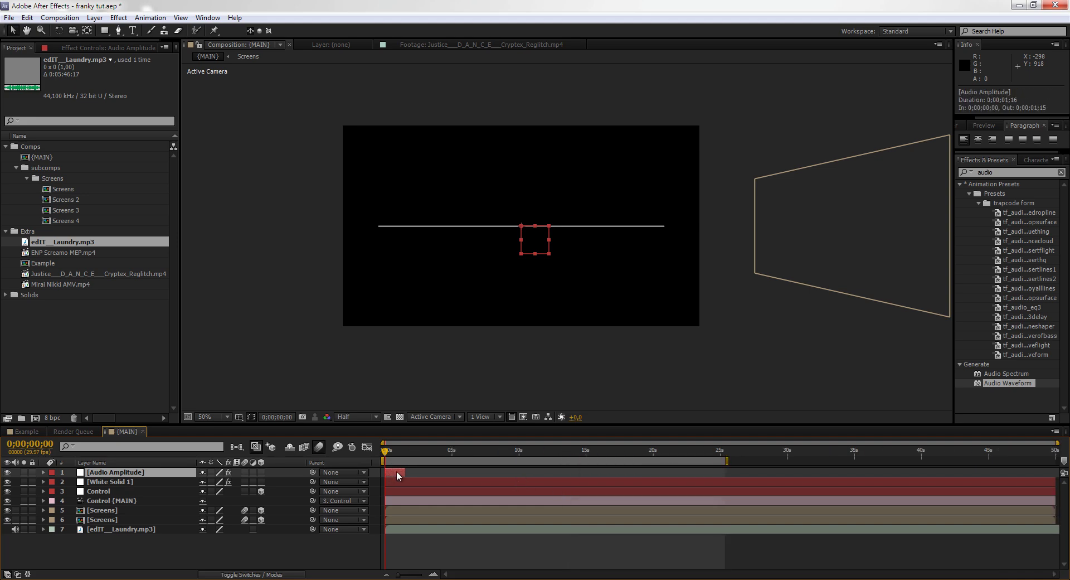
{"action": "key", "text": "Delete"}
- Generate new audio keyframes from the edIT__Laundry.mp3 layer across the extended work area
{"action": "right_click", "coordinate": [115, 520]}
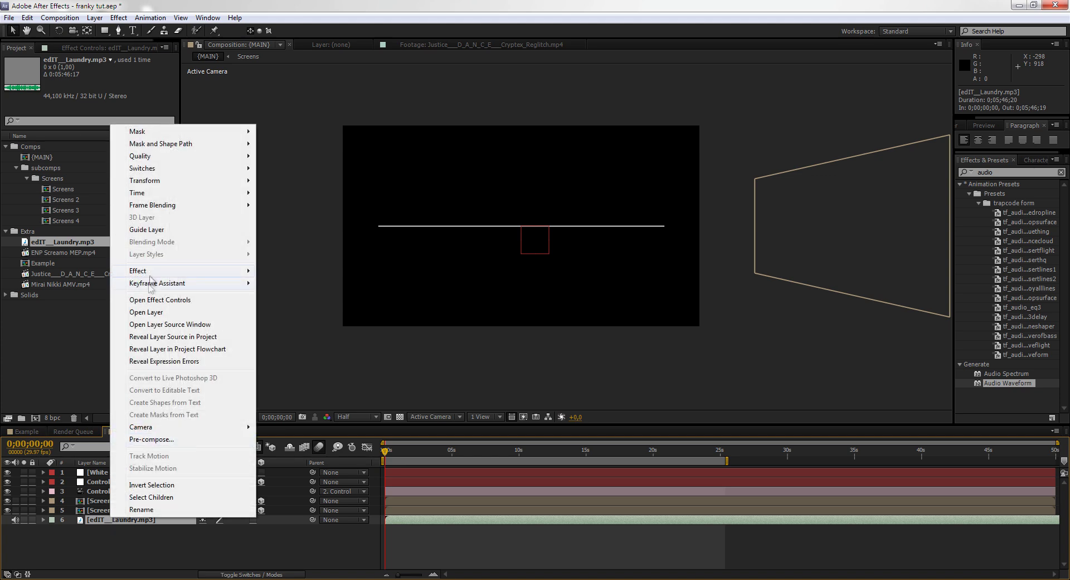
{"action": "left_click_drag", "start_coordinate": [385, 450], "coordinate": [339, 461]}
{"action": "right_click", "coordinate": [120, 523]}
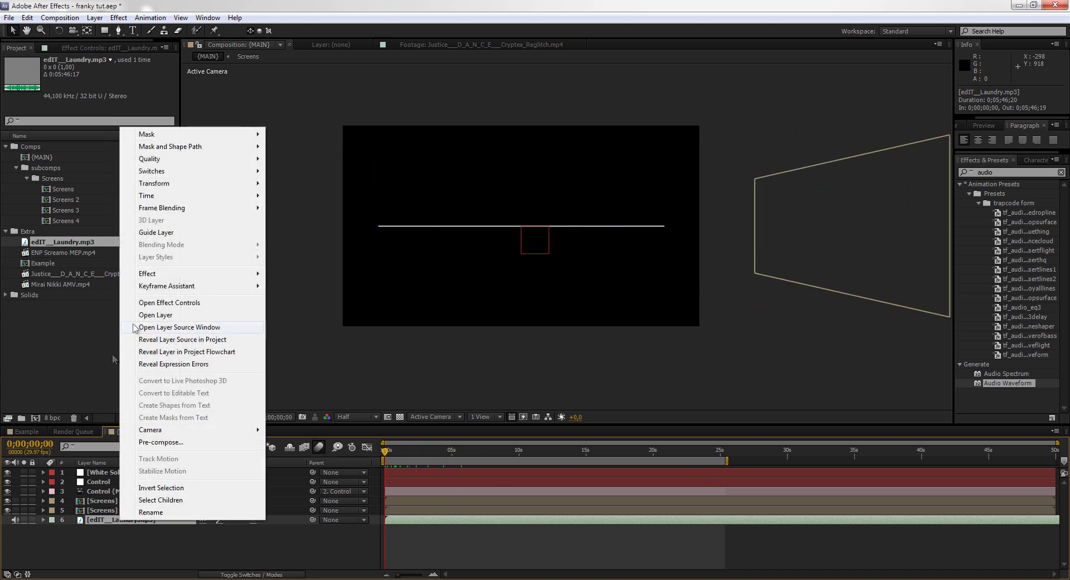
{"action": "mouse_move", "coordinate": [173, 290]}
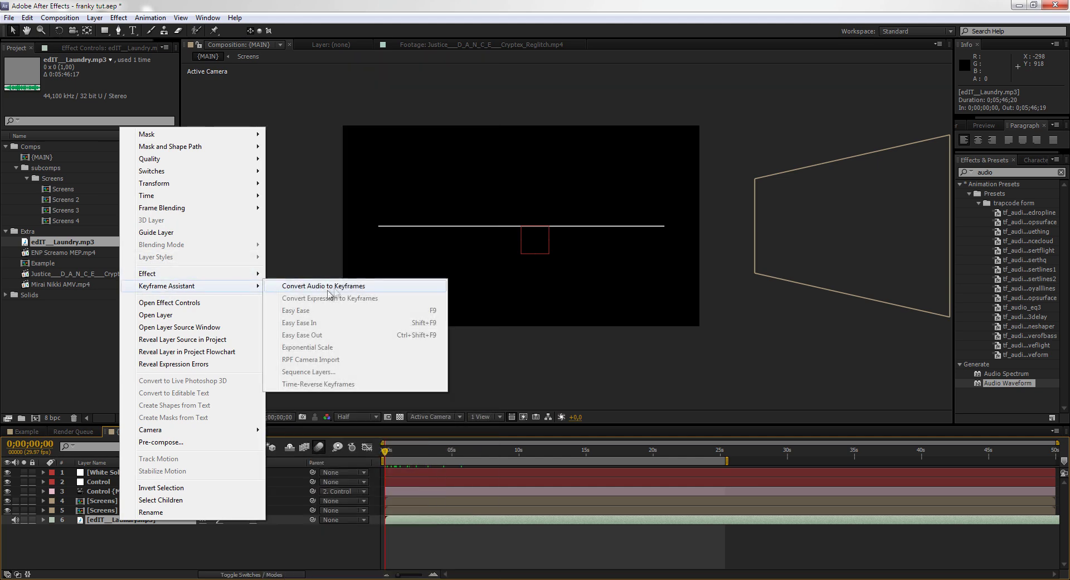
{"action": "left_click", "coordinate": [328, 290]}
- Move the Audio Amplitude layer directly above edIT__Laundry.mp3 and reveal its keyframed channel sliders
{"action": "left_click_drag", "start_coordinate": [146, 474], "coordinate": [134, 524]}
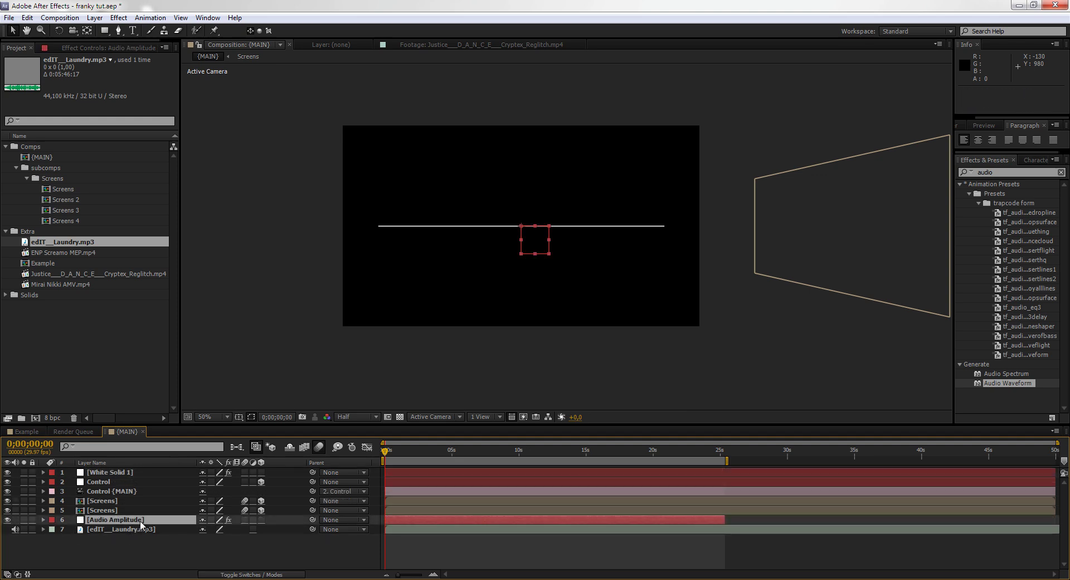
{"action": "key", "text": "u"}
{"action": "scroll", "coordinate": [109, 518], "scroll_direction": "down", "scroll_amount": 2}
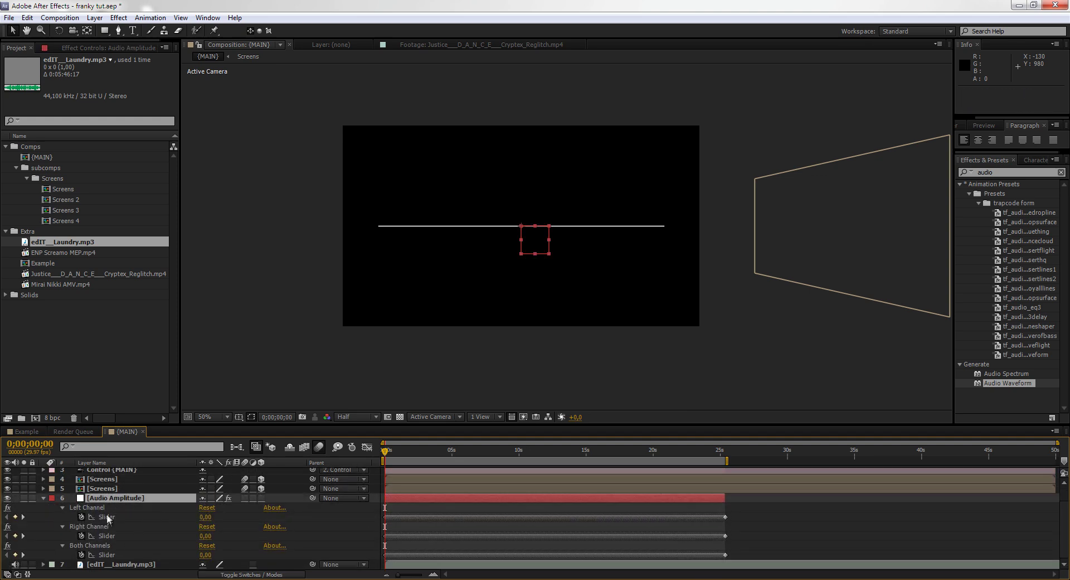
{"action": "left_click", "coordinate": [102, 507]}
{"action": "left_click", "coordinate": [101, 526]}
{"action": "left_click", "coordinate": [105, 545]}
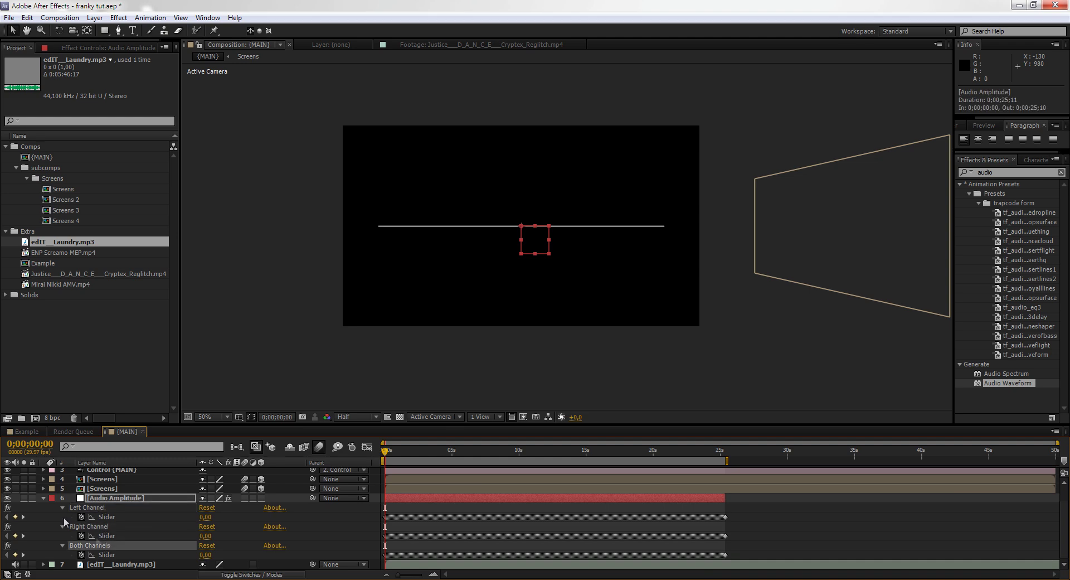
- Show the effect settings of the White Solid 1 layer and rename the layer as Audio Waveform
{"action": "scroll", "coordinate": [113, 487], "scroll_direction": "up", "scroll_amount": 2}
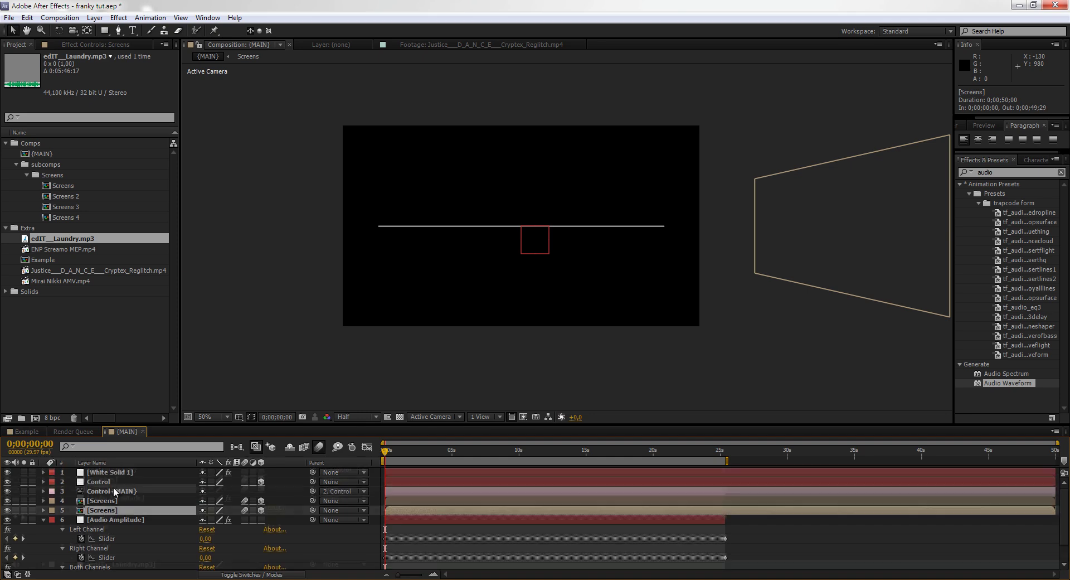
{"action": "left_click", "coordinate": [115, 474]}
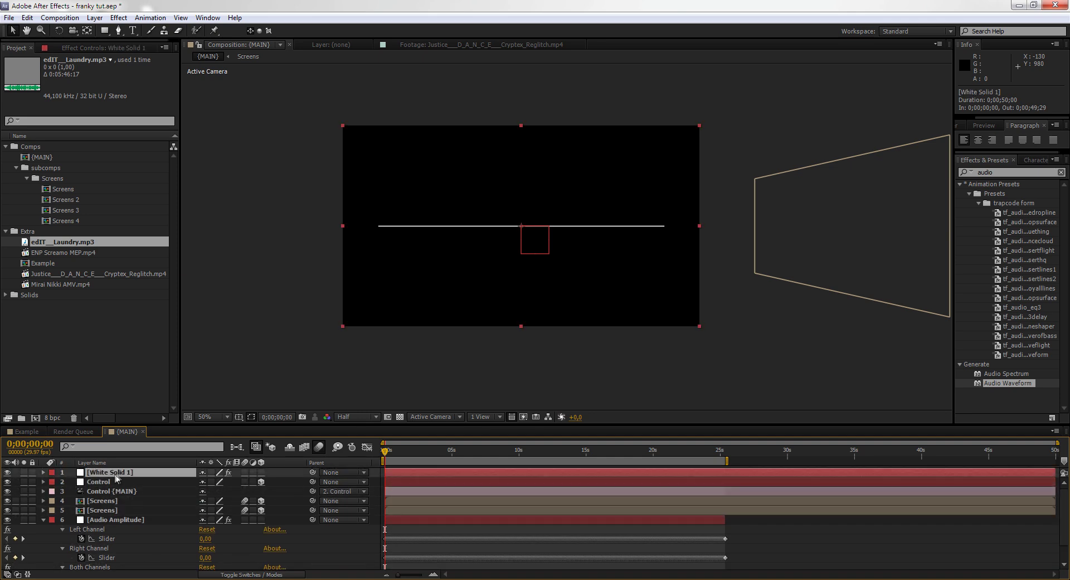
{"action": "left_click", "coordinate": [108, 49]}
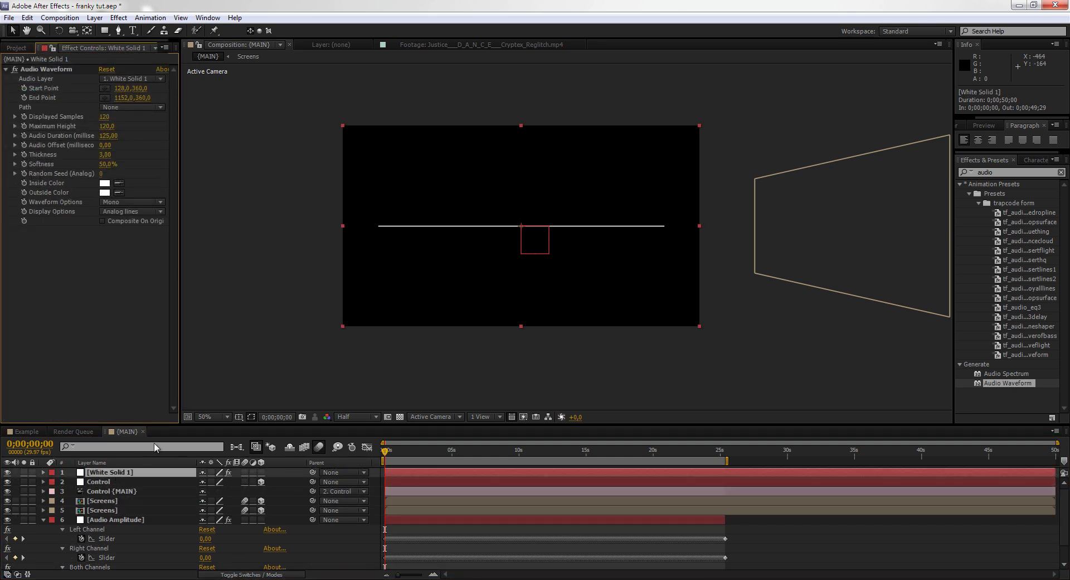
{"action": "left_click", "coordinate": [112, 481]}
{"action": "left_click", "coordinate": [120, 472]}
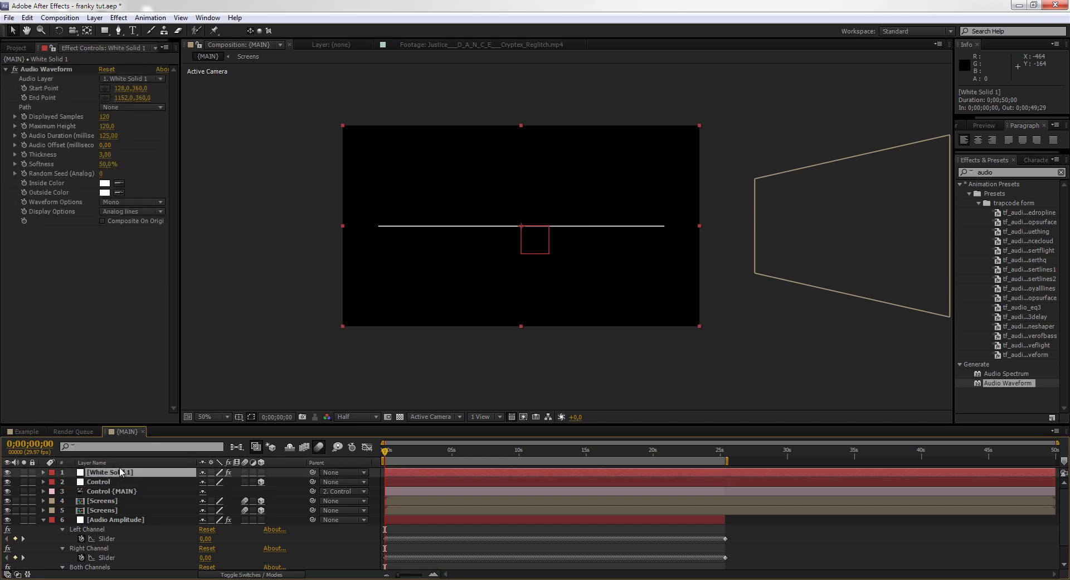
{"action": "key", "text": "Return"}
{"action": "type", "text": "Audio Waveform"}
{"action": "key", "text": "Return"}
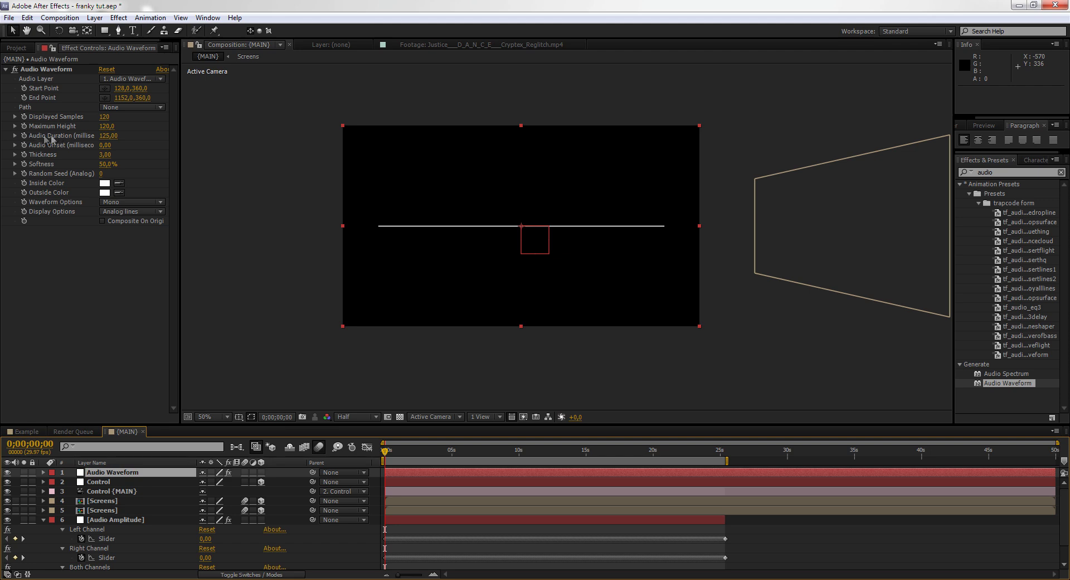
- Link the waveform's Audio Offset by expression to the Left Channel slider of the Audio Amplitude layer
{"action": "left_click", "coordinate": [24, 145], "text": "alt"}
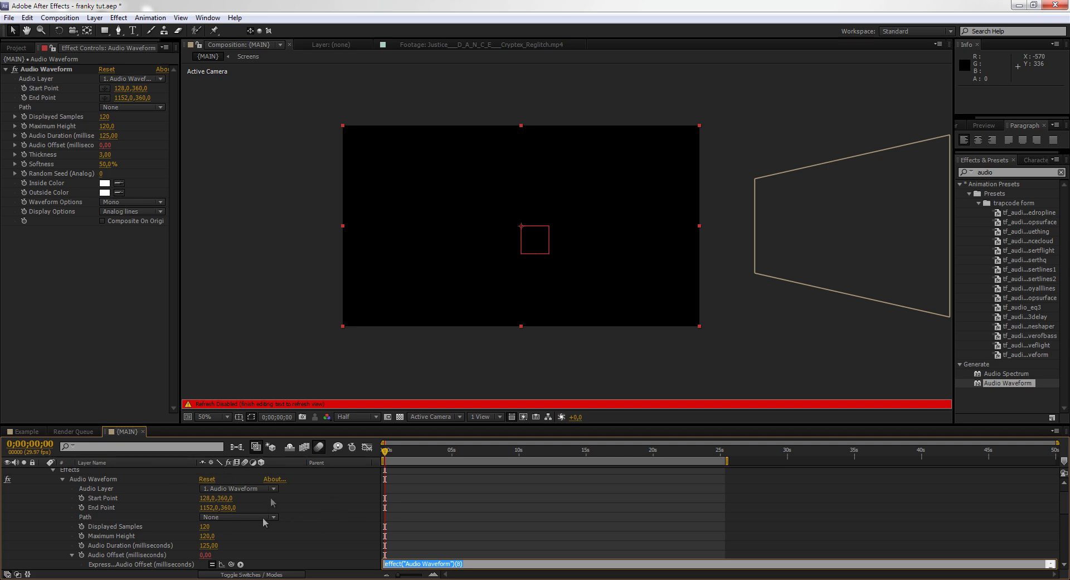
{"action": "scroll", "coordinate": [162, 563], "scroll_direction": "down", "scroll_amount": 5}
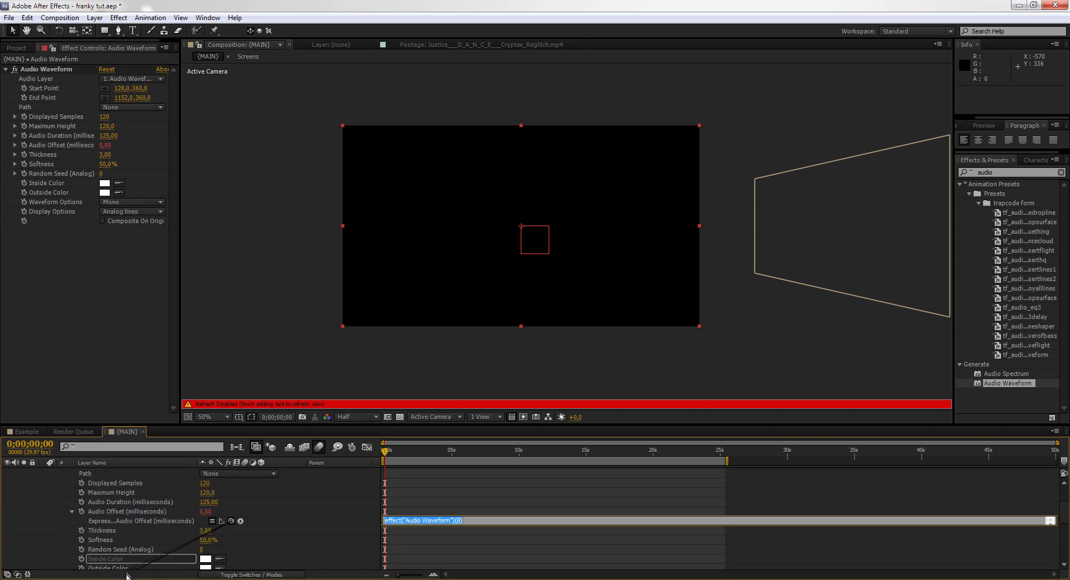
{"action": "scroll", "coordinate": [178, 560], "scroll_direction": "down", "scroll_amount": 6}
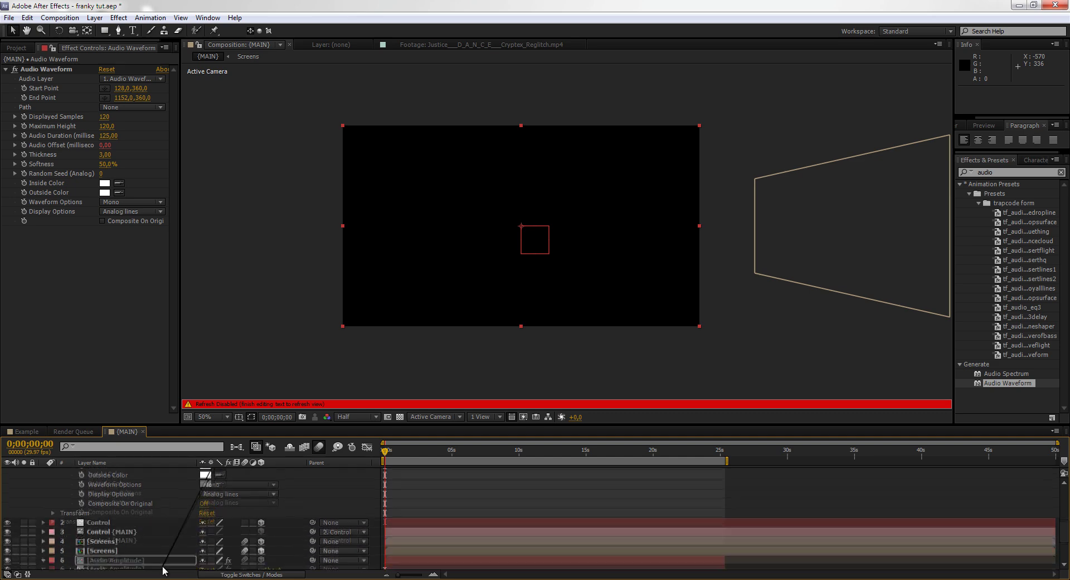
{"action": "scroll", "coordinate": [128, 539], "scroll_direction": "up", "scroll_amount": 7}
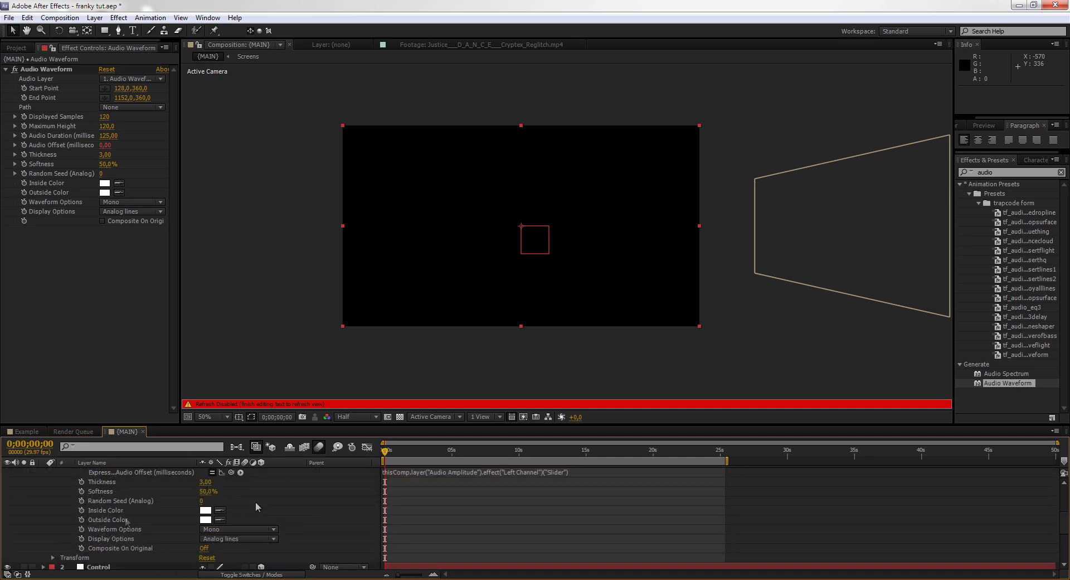
{"action": "left_click", "coordinate": [388, 461]}
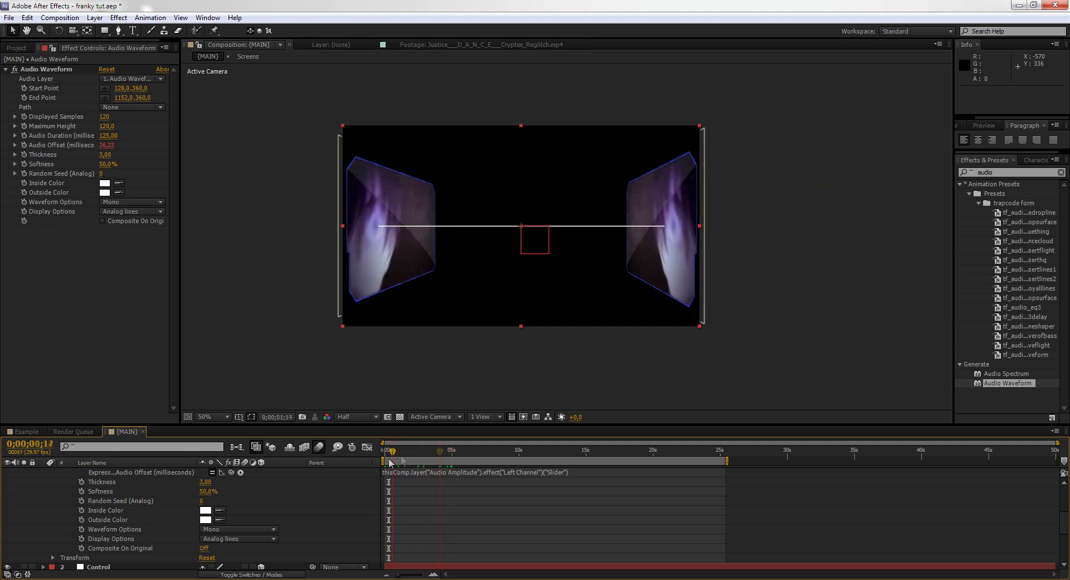
{"action": "left_click_drag", "start_coordinate": [387, 460], "coordinate": [387, 460]}
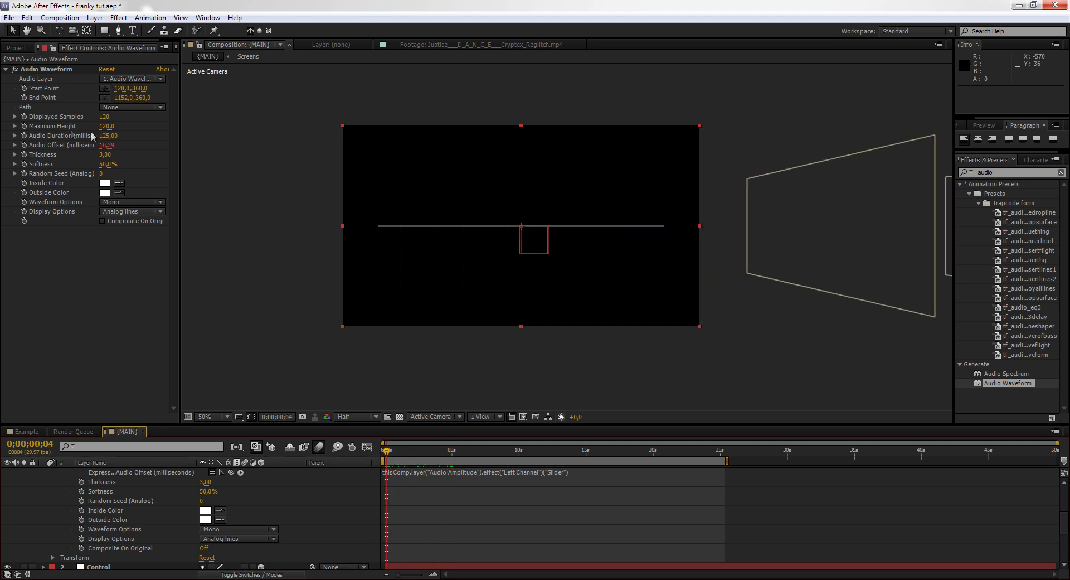
- Undo the last value change and set the Audio Waveform effect's audio layer to edIT__Laundry.mp3
{"action": "key", "text": "ctrl+z"}
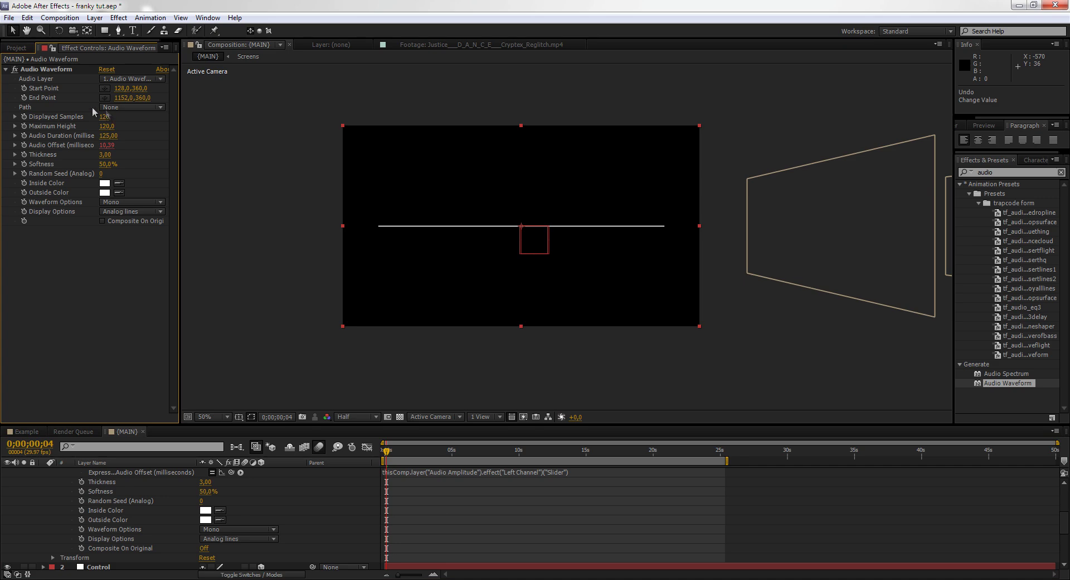
{"action": "left_click", "coordinate": [99, 106]}
{"action": "left_click", "coordinate": [110, 114]}
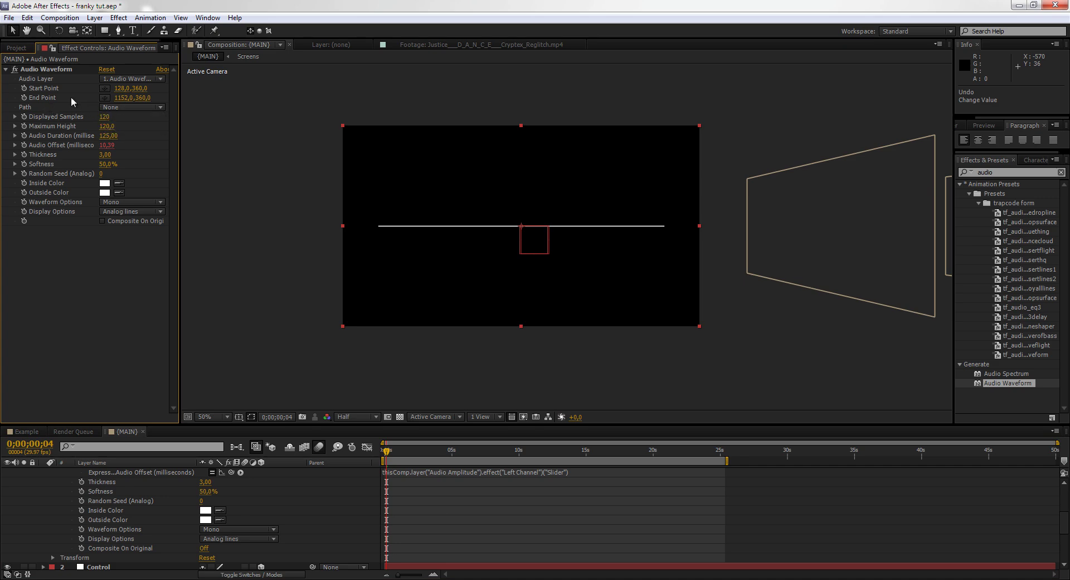
{"action": "left_click", "coordinate": [133, 79]}
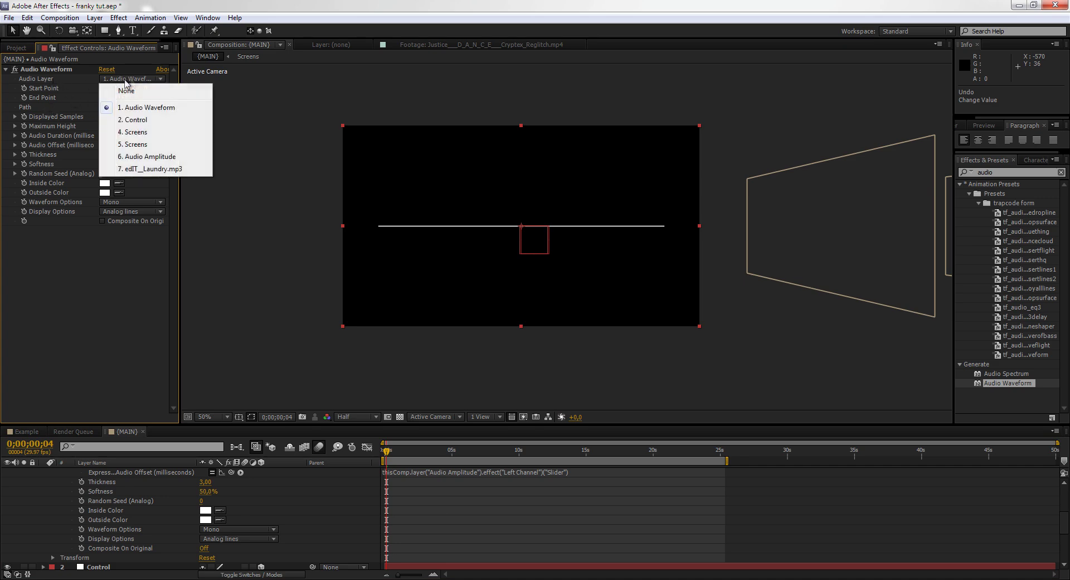
{"action": "left_click", "coordinate": [145, 170]}
- At 0;00;12;10, set the waveform's audio duration to 110 milliseconds, thickness to 5.80 and softness to 24%
{"action": "left_click_drag", "start_coordinate": [388, 452], "coordinate": [550, 453]}
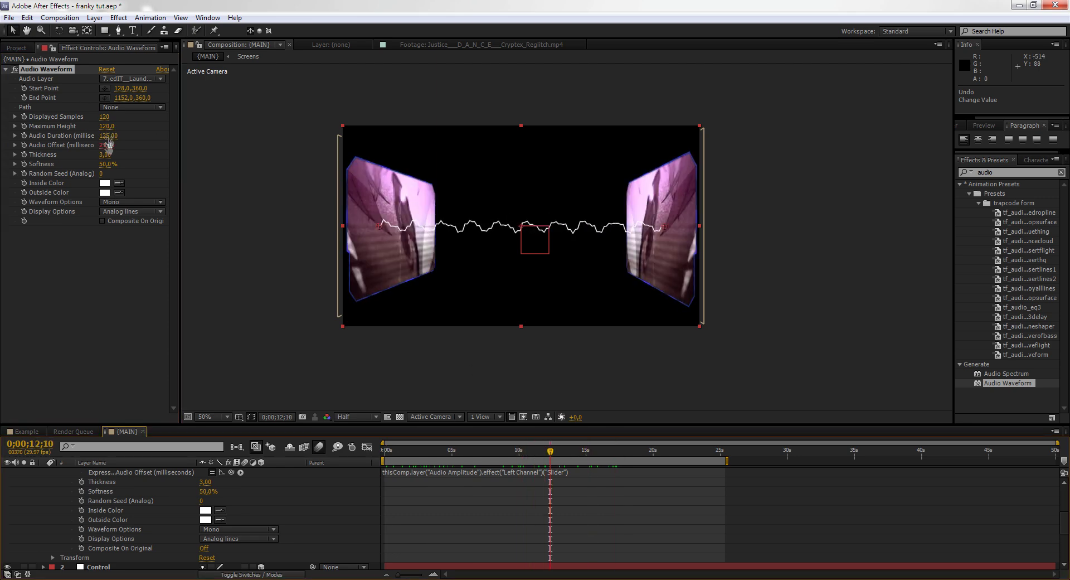
{"action": "left_click_drag", "start_coordinate": [108, 139], "coordinate": [87, 176]}
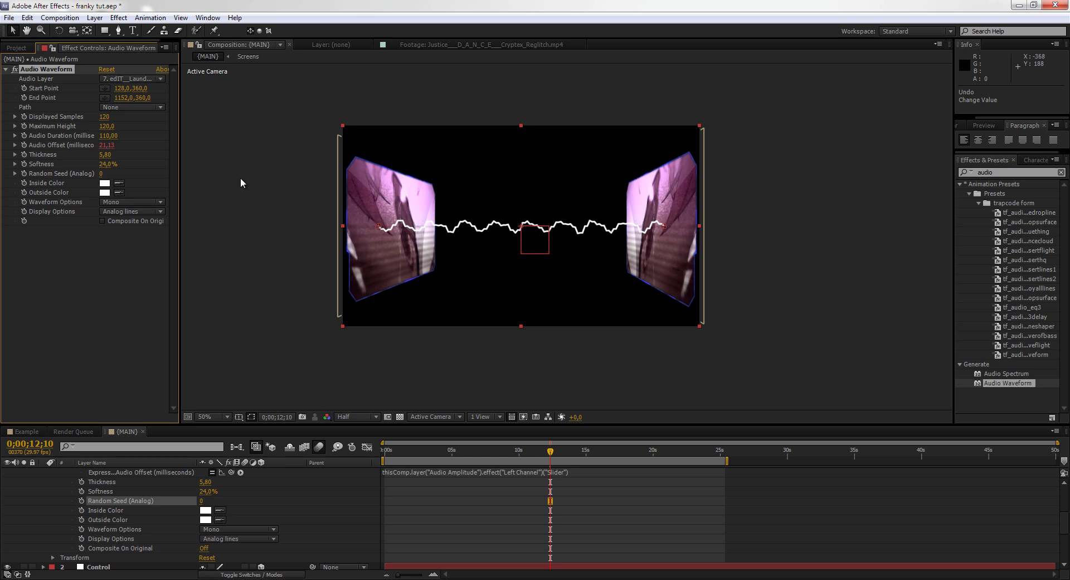